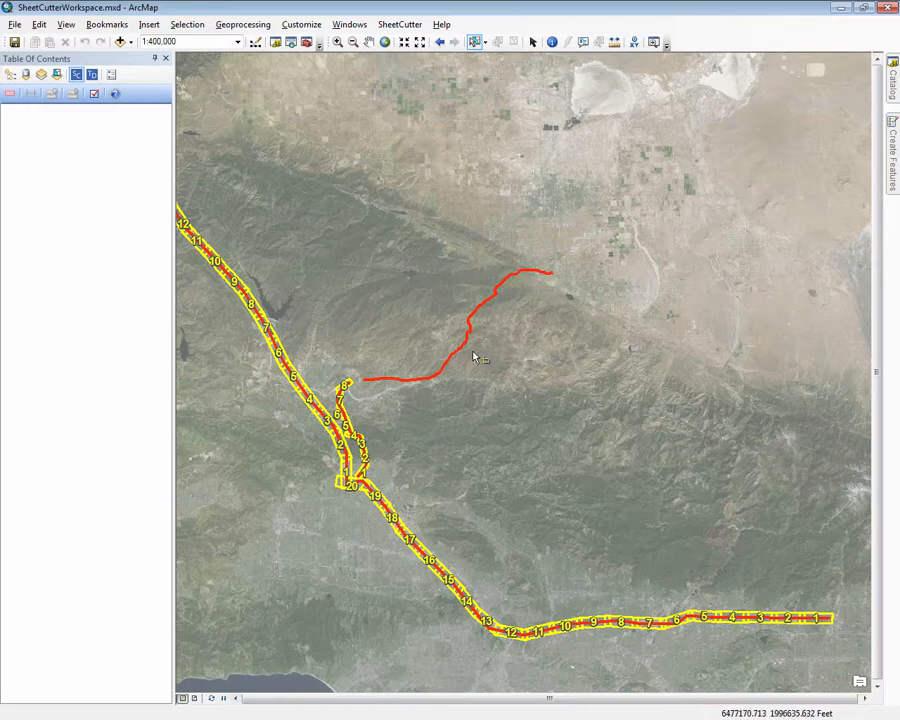
- Switch to Starter-Example-Output.pdf in Adobe Acrobat and examine the sheet's crossings, map, pipe info, HCA, ESA, profile and title block areas
left_click(384, 42)
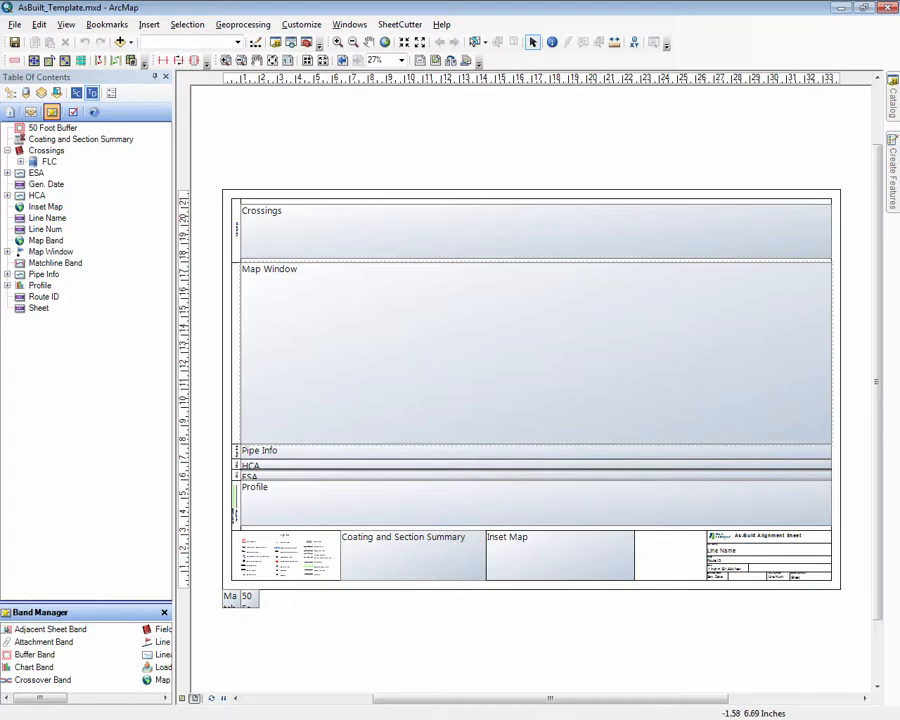
key("alt+Tab")
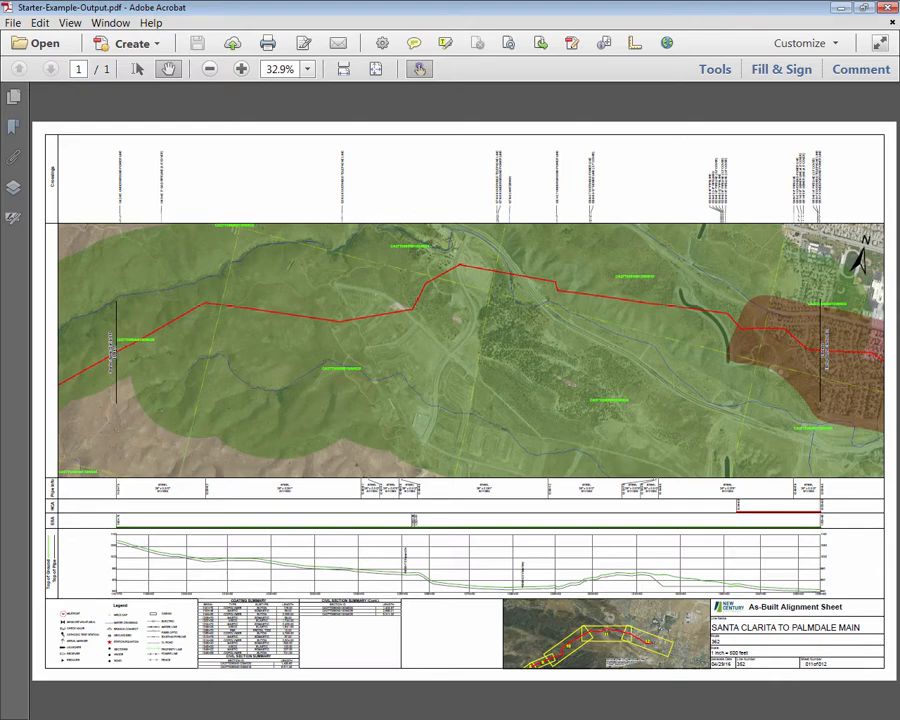
scroll(139, 201, "up", 3)
left_click_drag(139, 201, 176, 254)
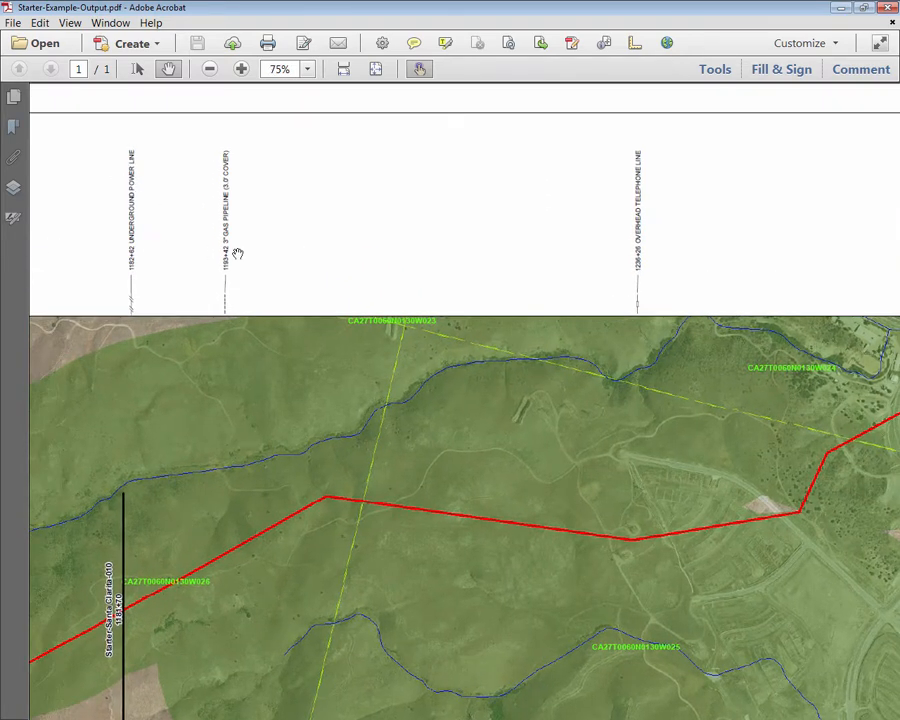
left_click_drag(284, 576, 243, 370)
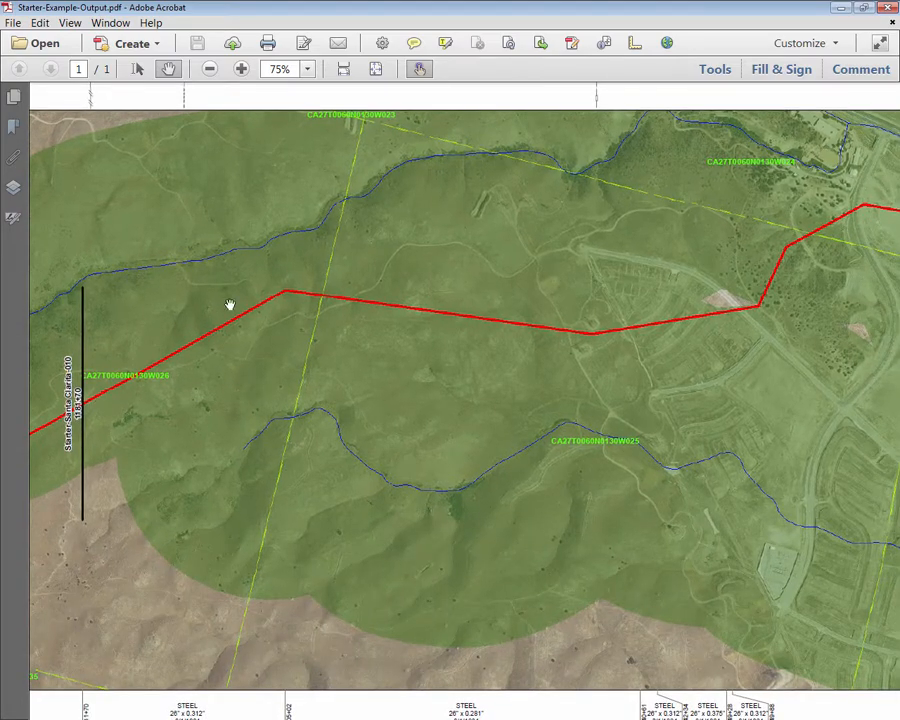
left_click_drag(223, 613, 361, 178)
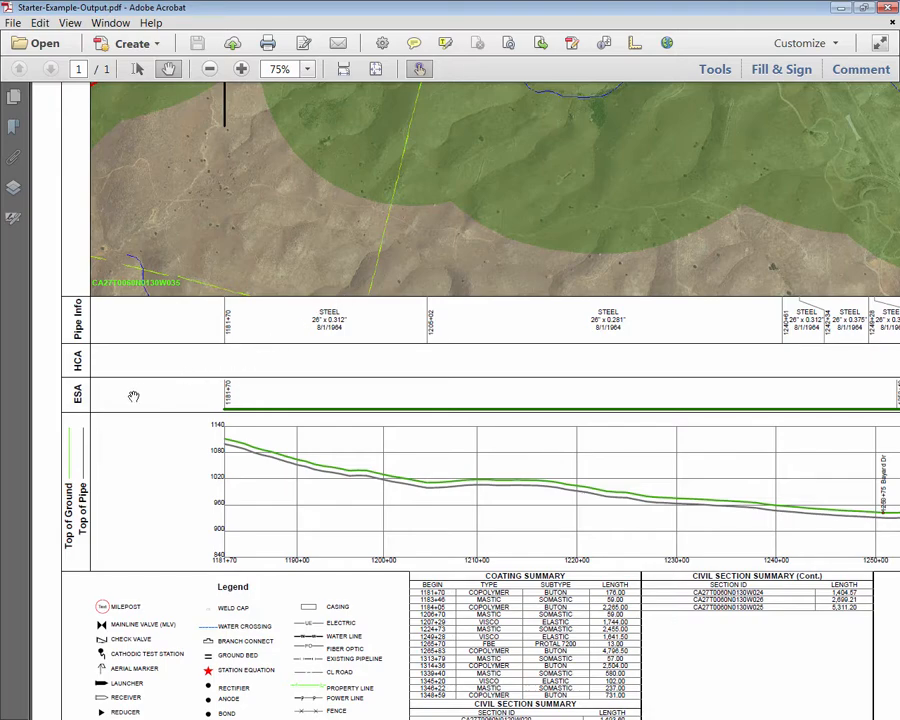
left_click_drag(588, 485, 327, 443)
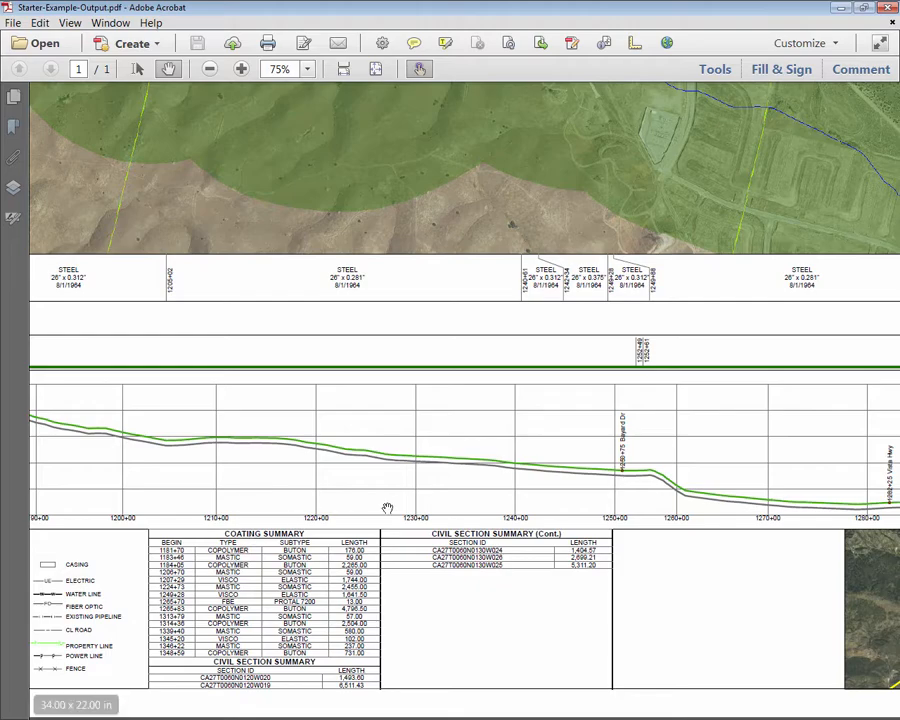
left_click_drag(738, 563, 472, 605)
left_click_drag(718, 527, 253, 534)
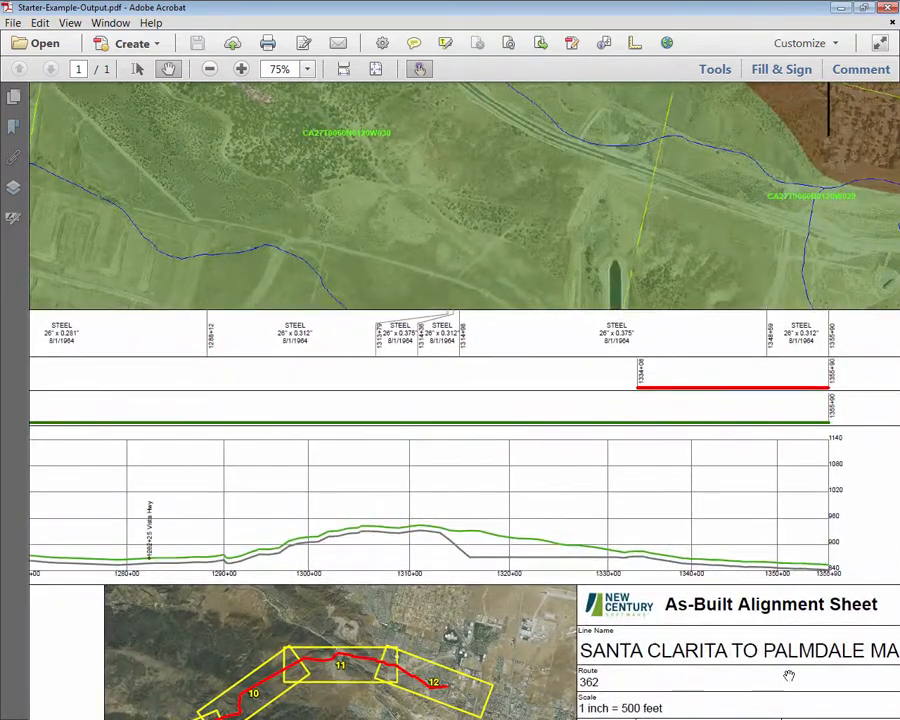
scroll(242, 378, "down", 1)
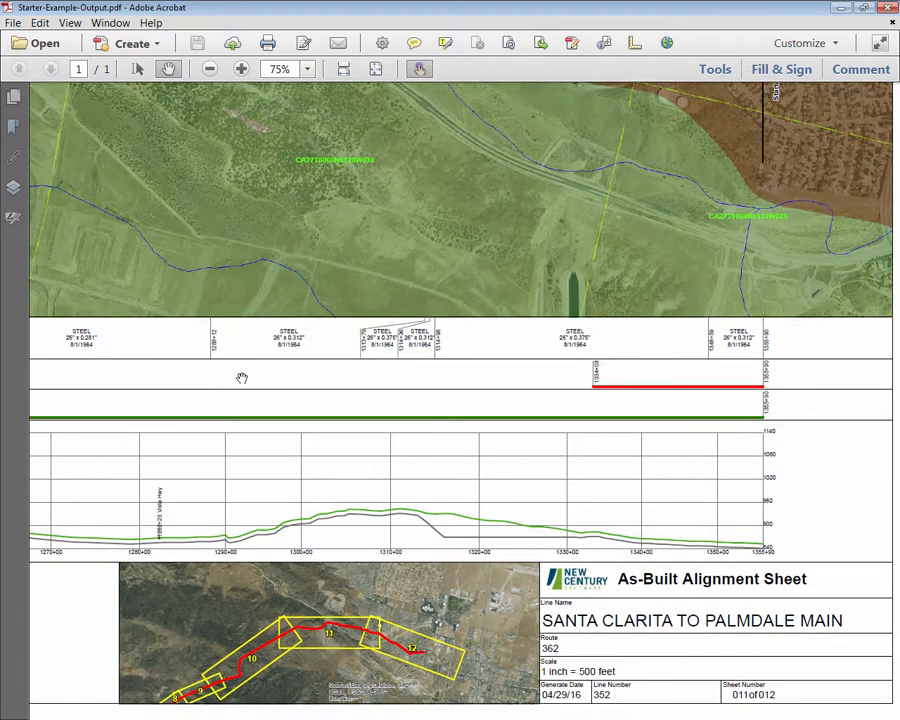
scroll(242, 378, "down", 3)
scroll(242, 376, "up", 1)
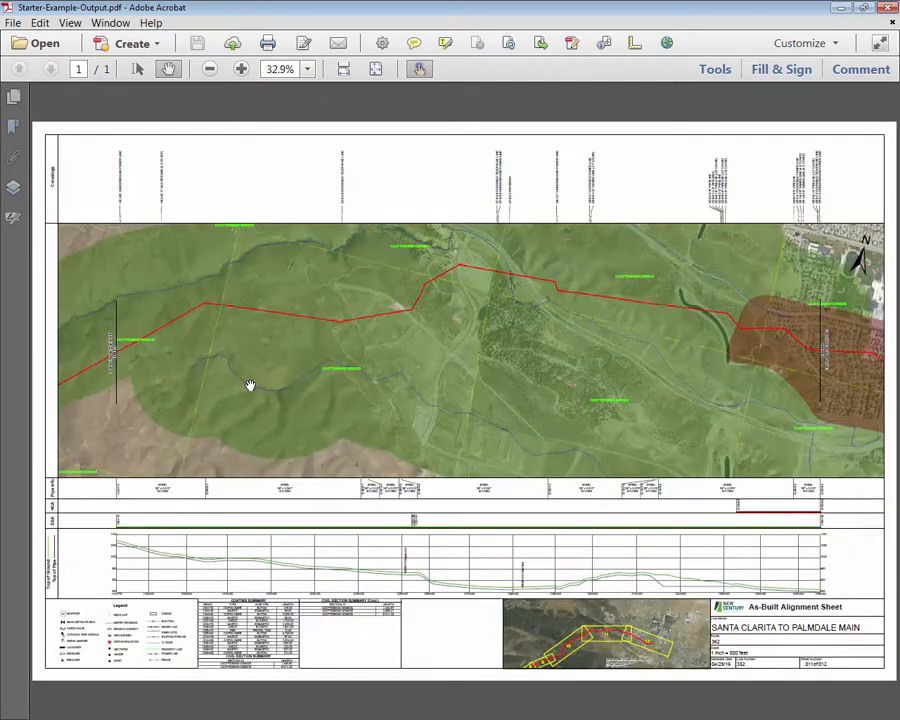
- Switch to SheetCutterWorkspace in ArcMap, select the red centerline without map windows and start map placement for it
key("alt+Tab")
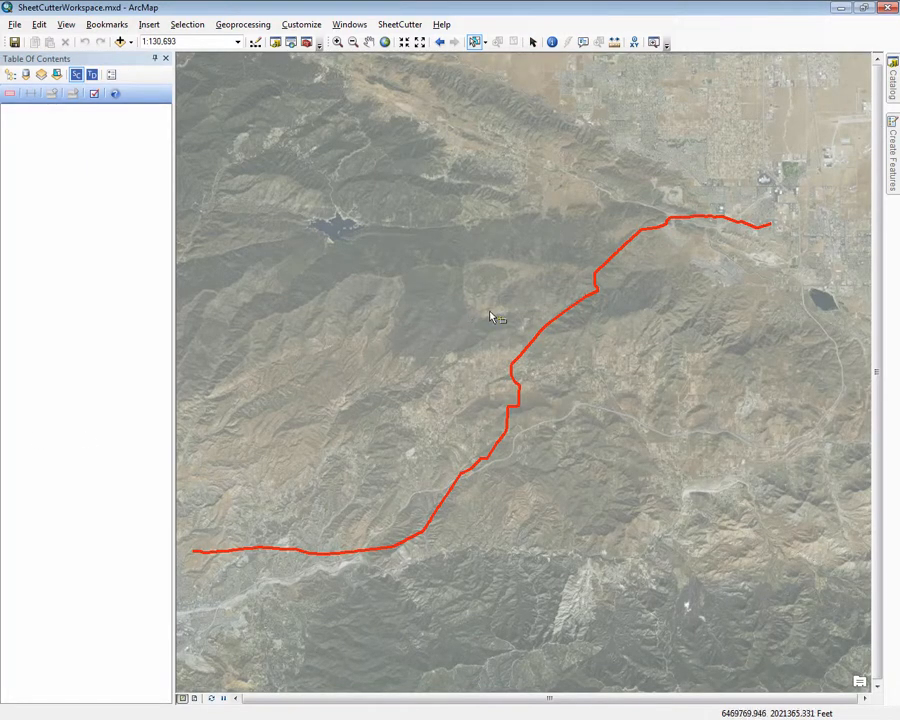
left_click_drag(490, 311, 573, 367)
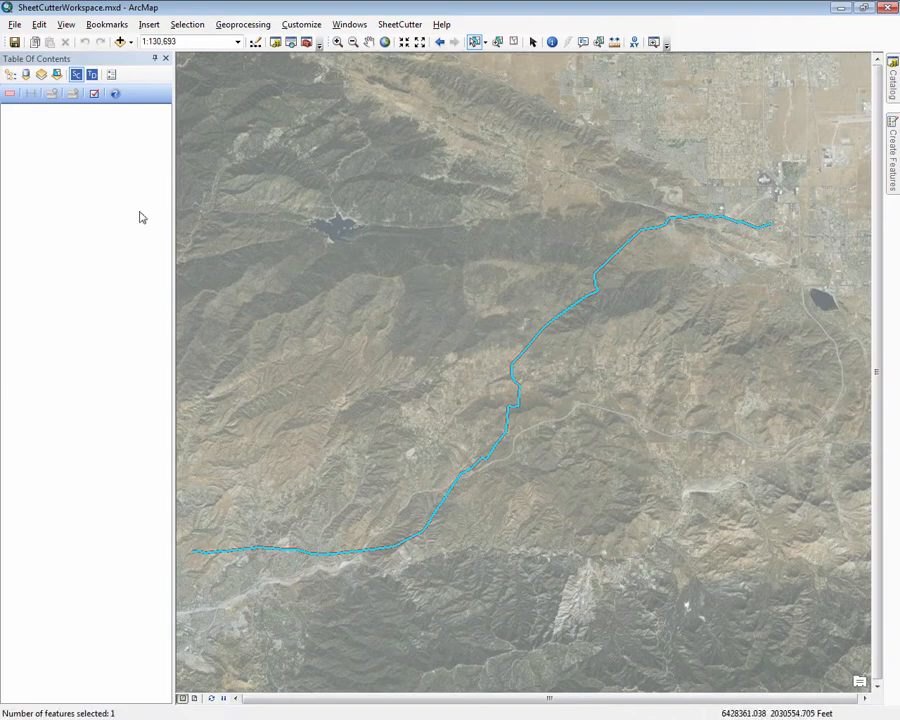
left_click(10, 94)
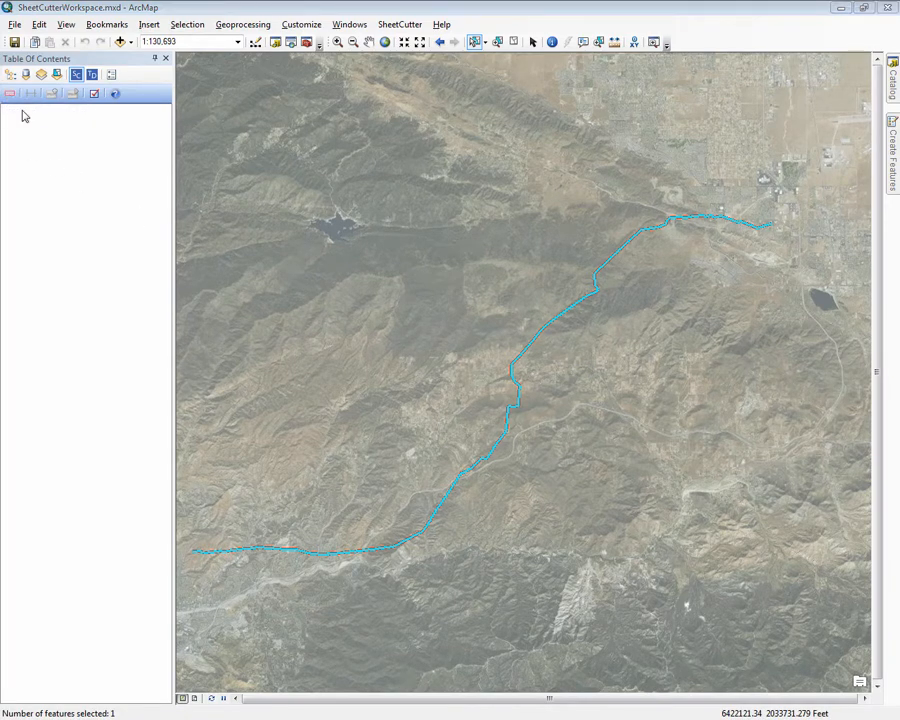
left_click_drag(90, 207, 355, 101)
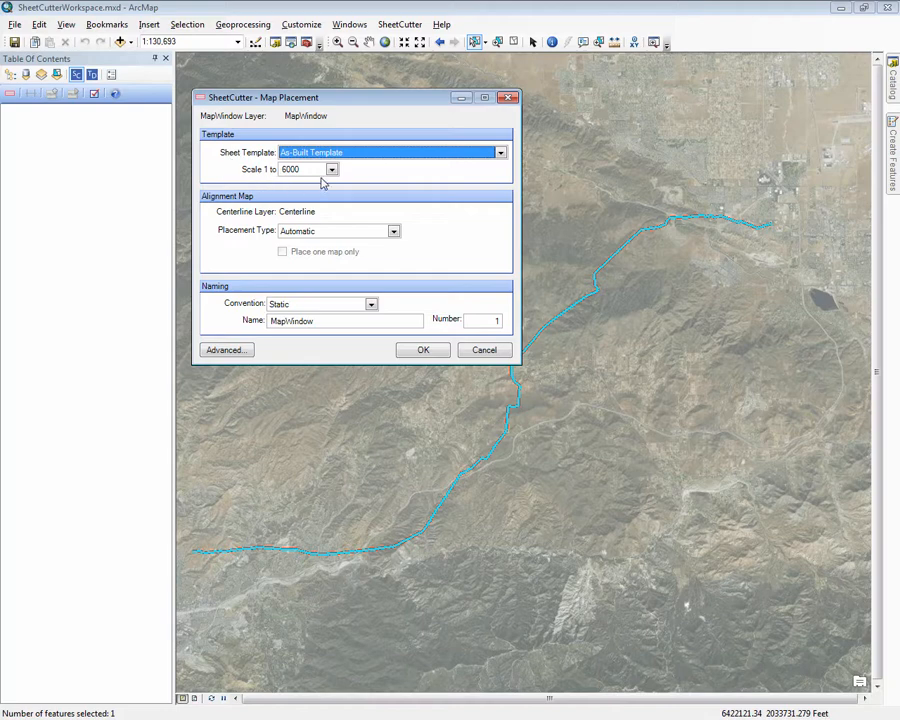
- Generate the map windows with As-Built Template, scale 1 to 6000, Automatic placement and Dynamic naming from the Description field, numbered from 1
left_click(394, 232)
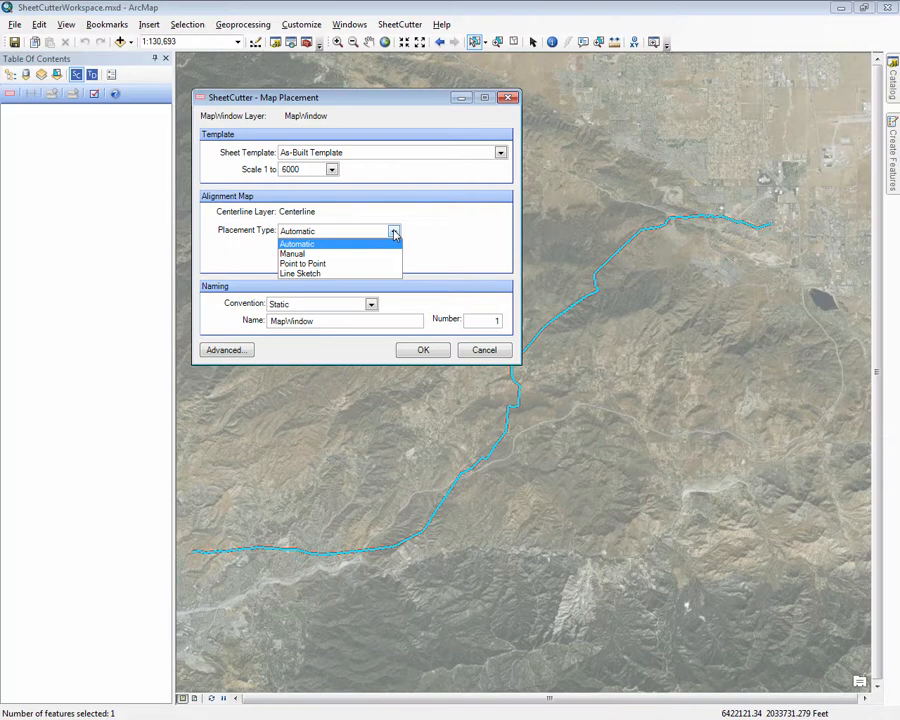
left_click(395, 234)
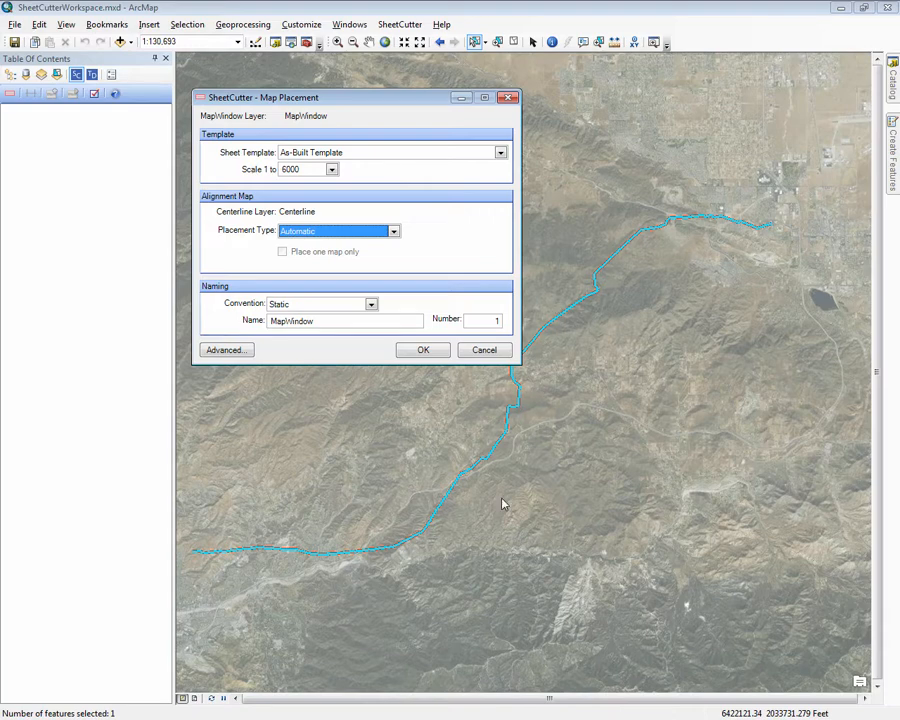
double_click(325, 320)
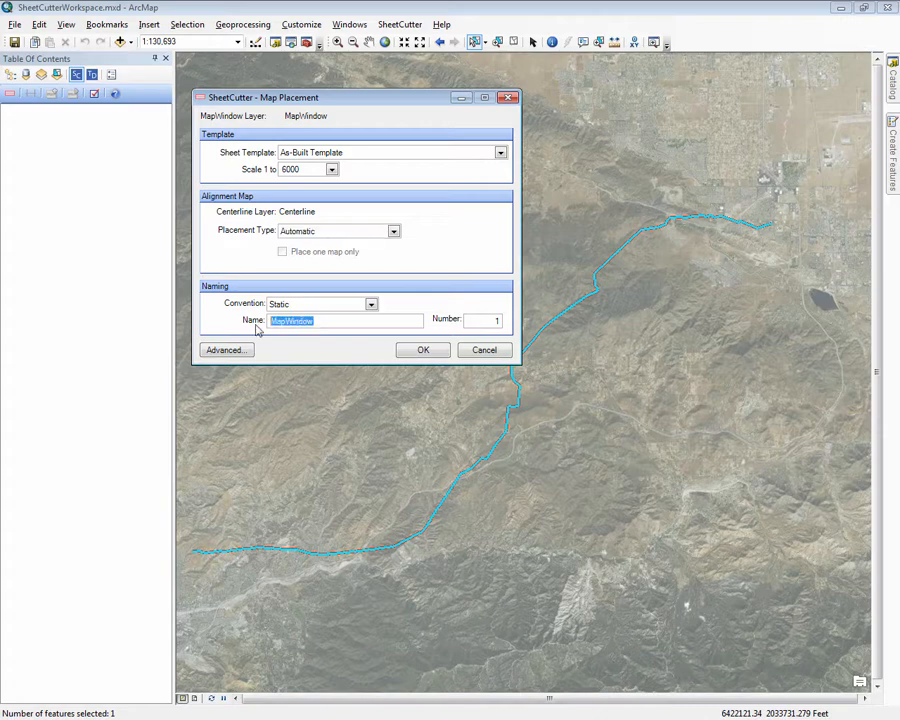
left_click(370, 304)
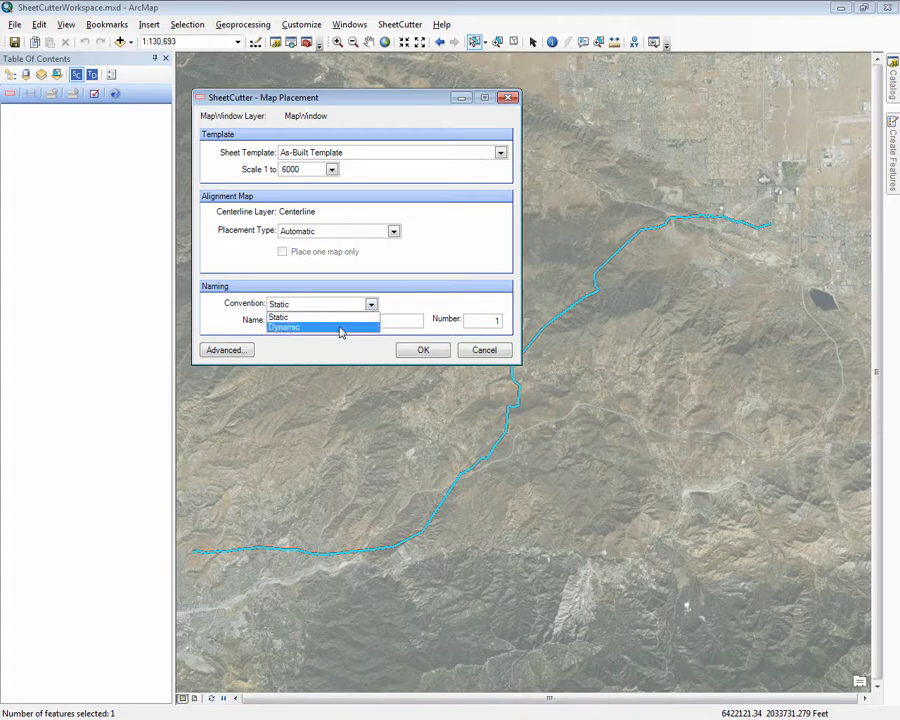
left_click(341, 326)
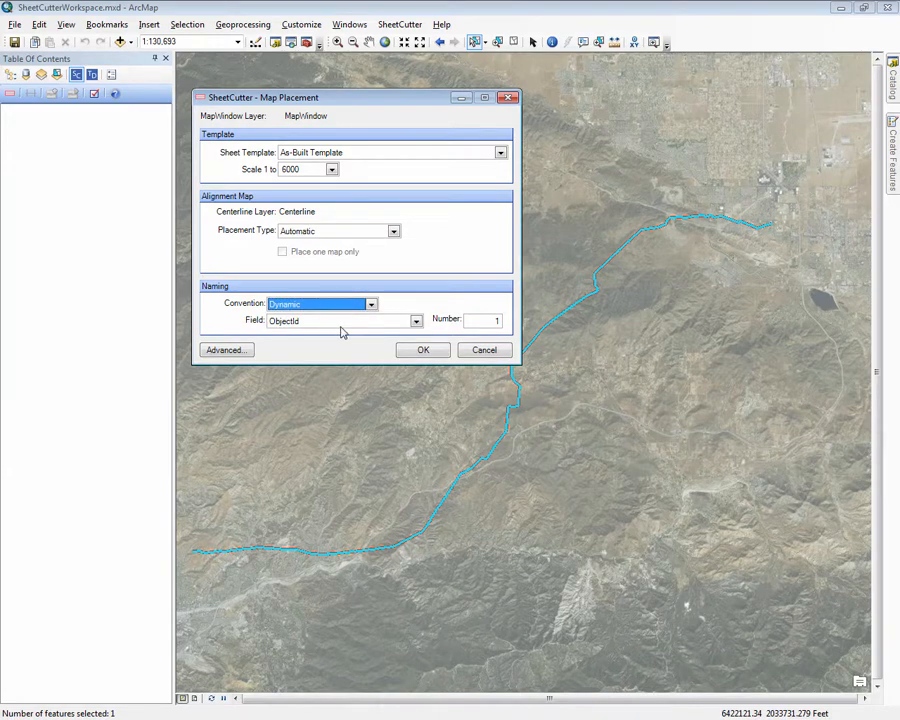
left_click(416, 321)
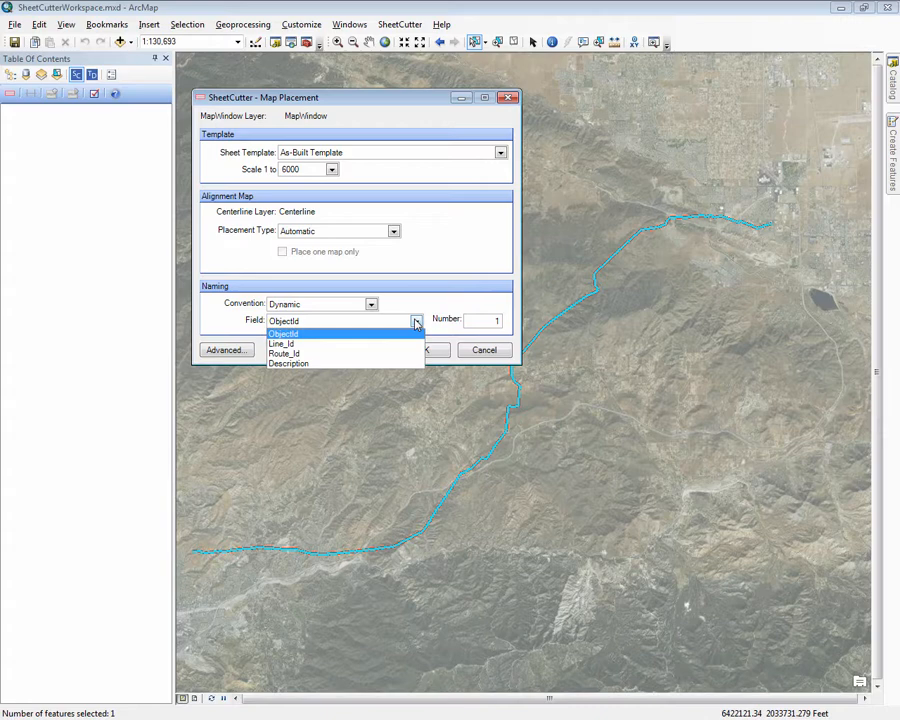
left_click(337, 364)
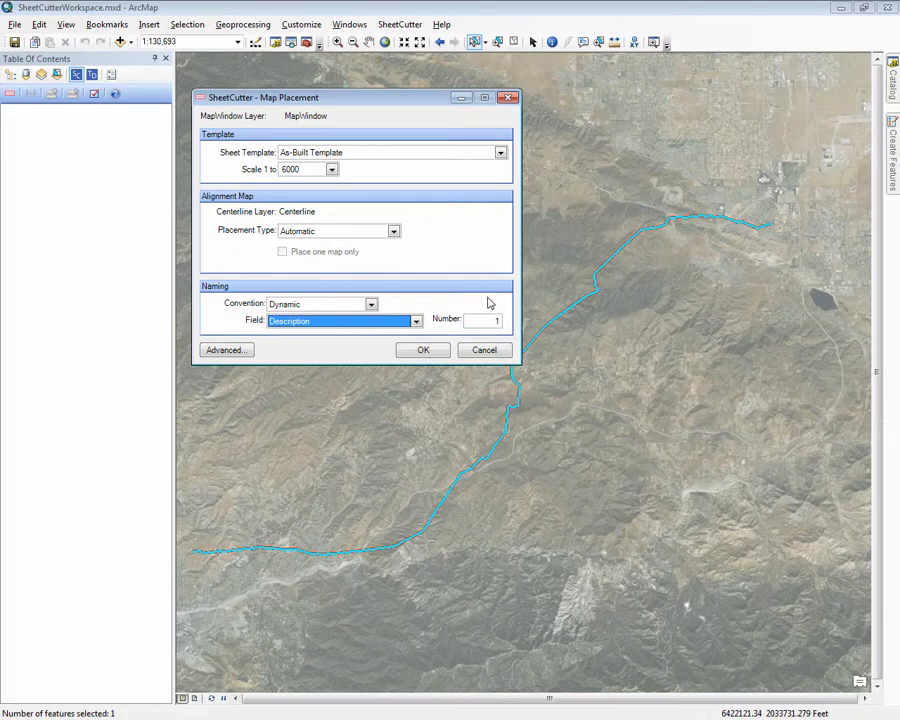
left_click(424, 350)
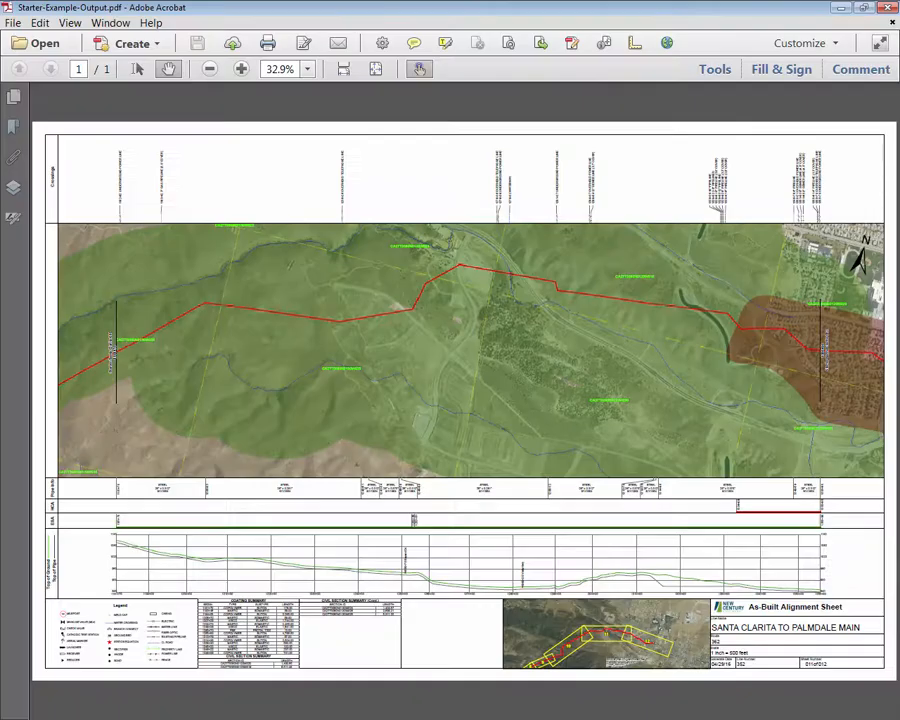
- Examine the matchlines at both ends of the sheet in the Acrobat PDF and the overlaps between adjacent map windows in ArcMap
scroll(104, 355, "up", 1)
scroll(104, 355, "up", 2)
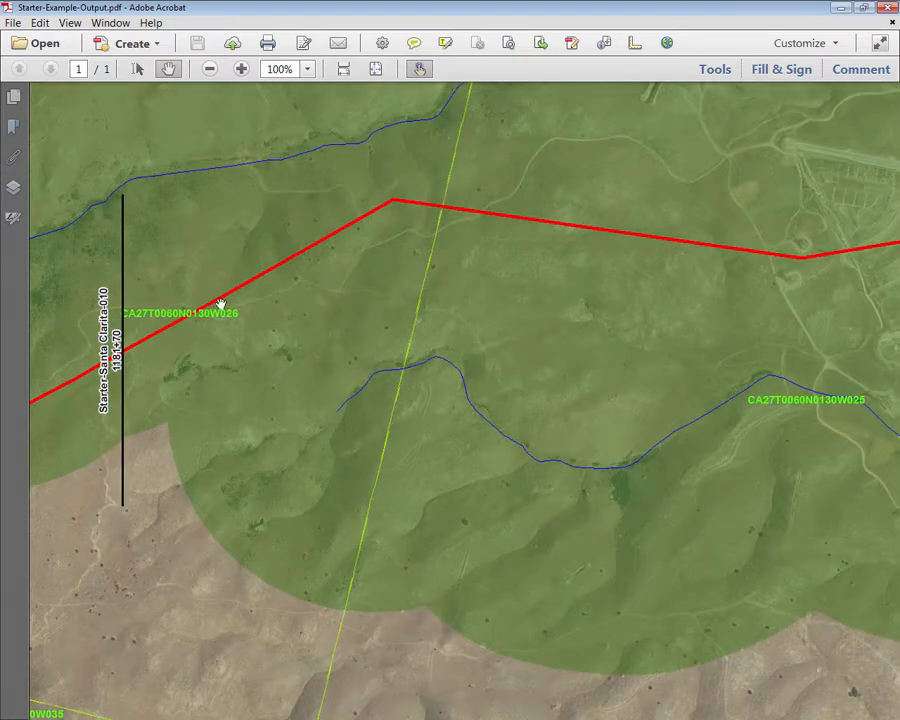
scroll(213, 345, "down", 2)
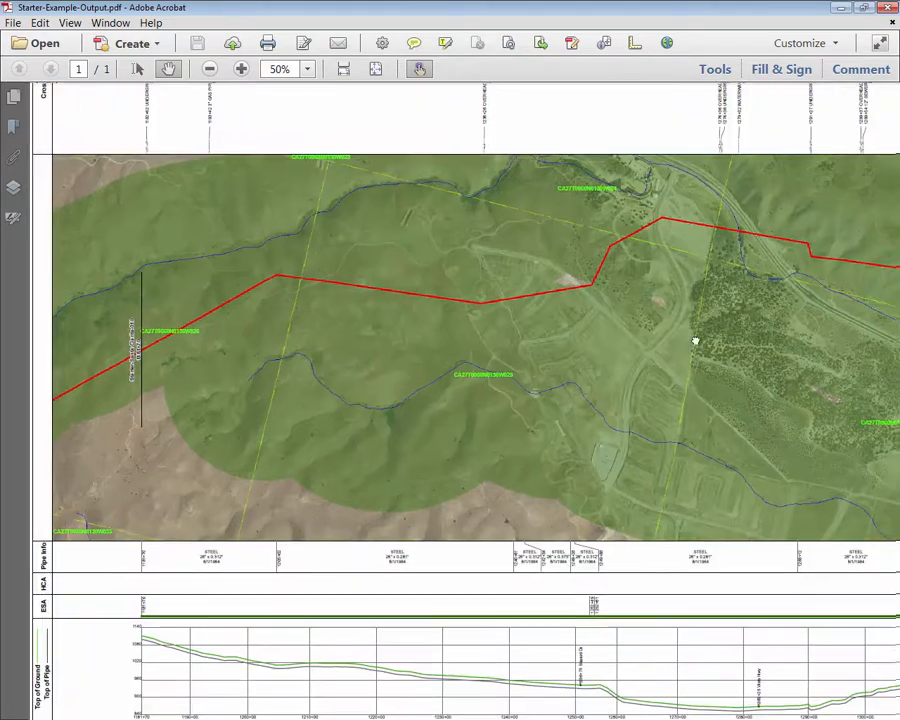
left_click_drag(690, 340, 515, 342)
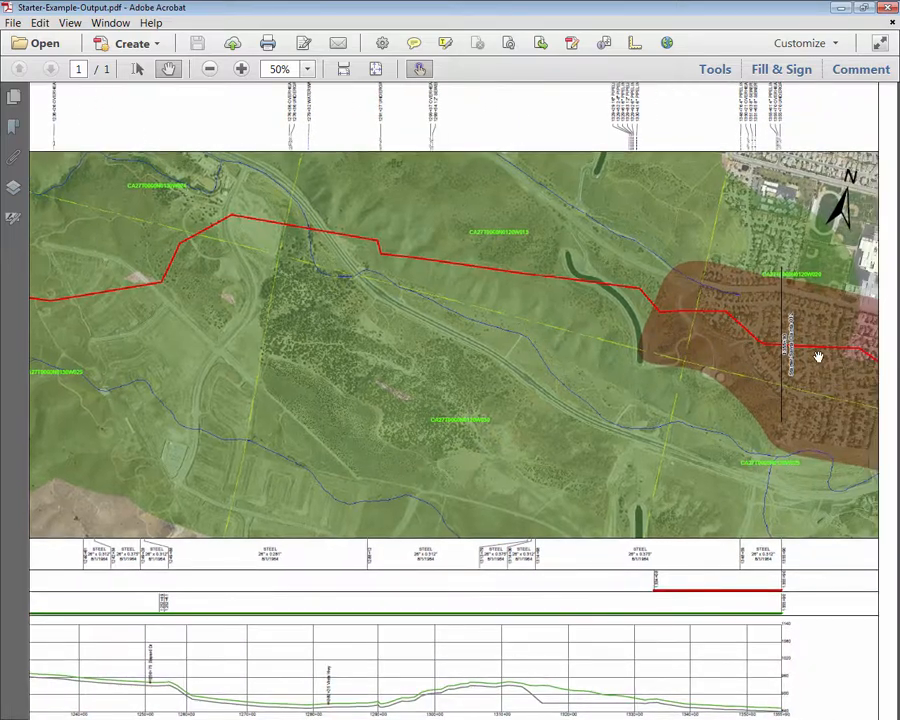
scroll(808, 352, "up", 2)
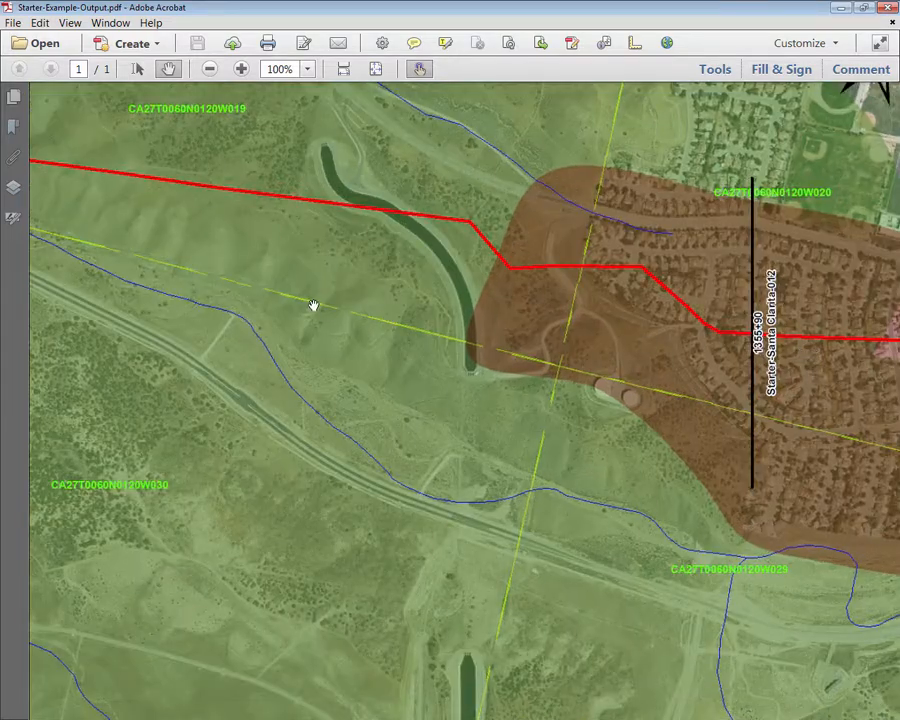
key("ctrl+0")
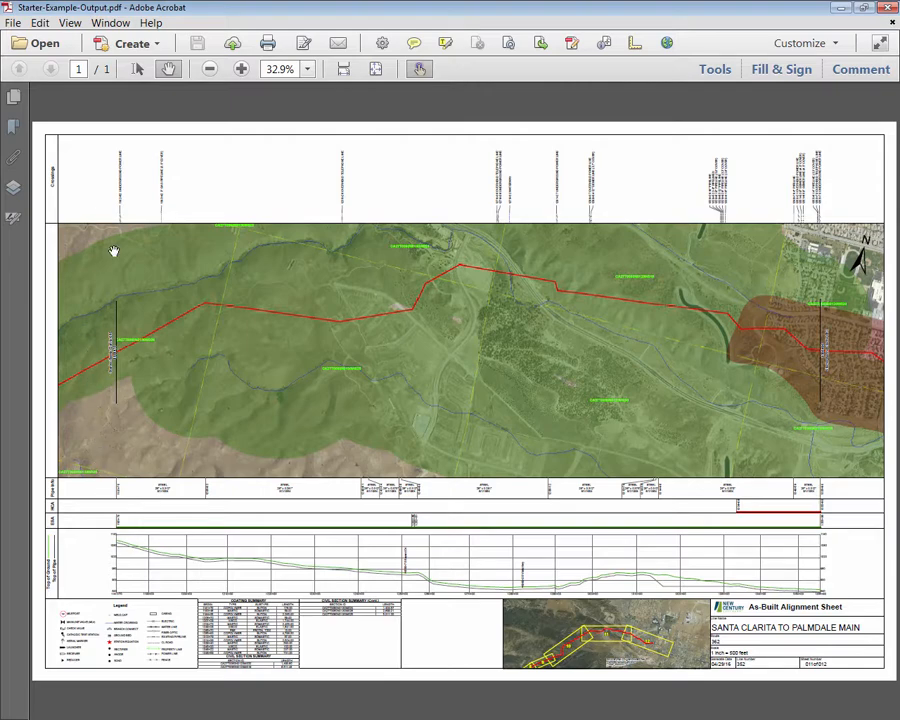
key("alt+Tab")
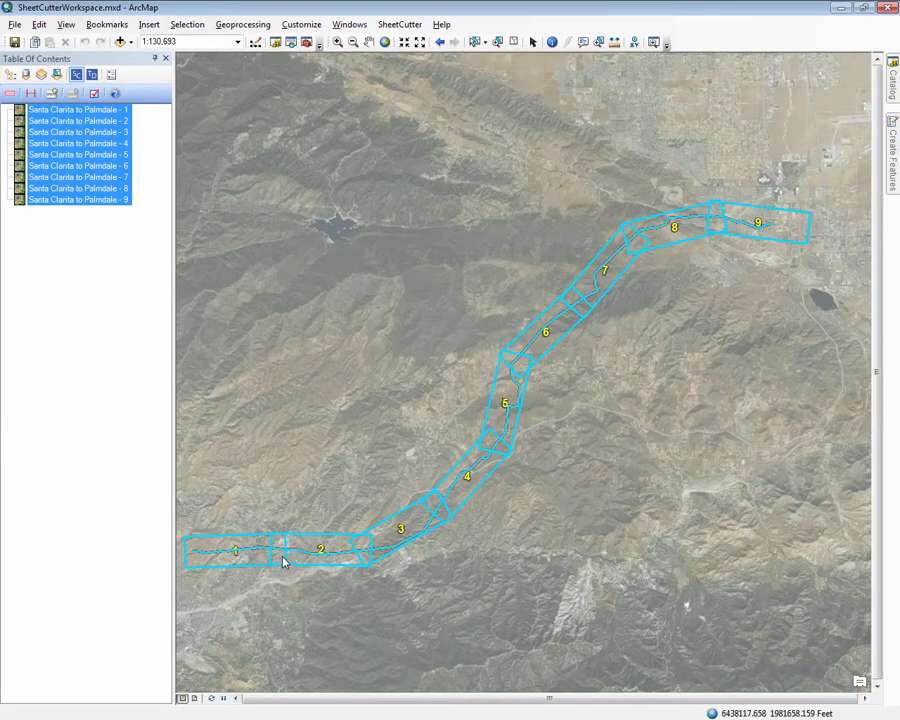
scroll(282, 564, "up", 1)
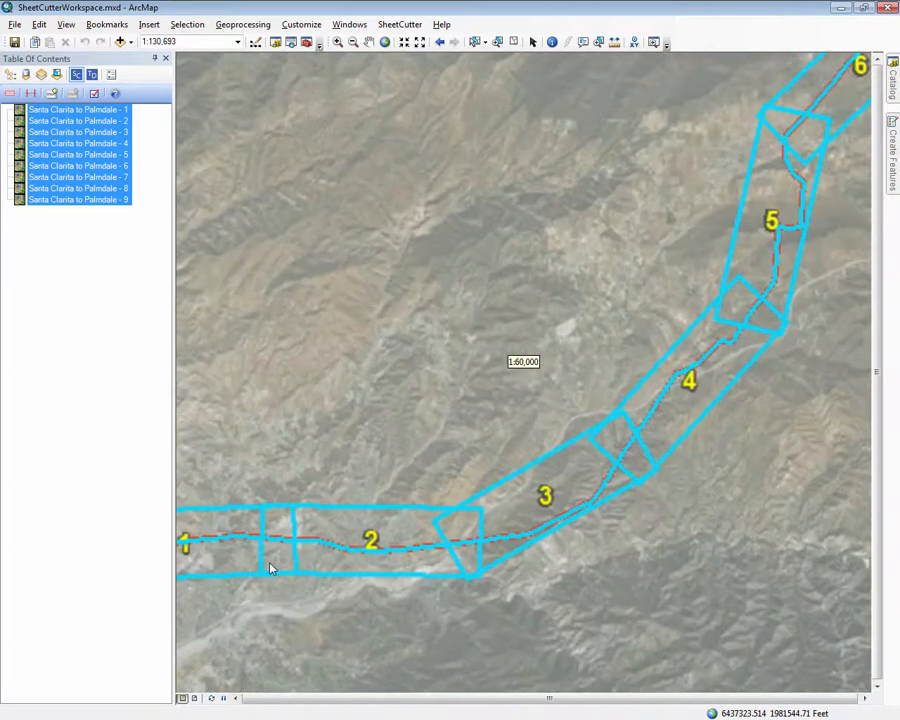
scroll(275, 563, "up", 2)
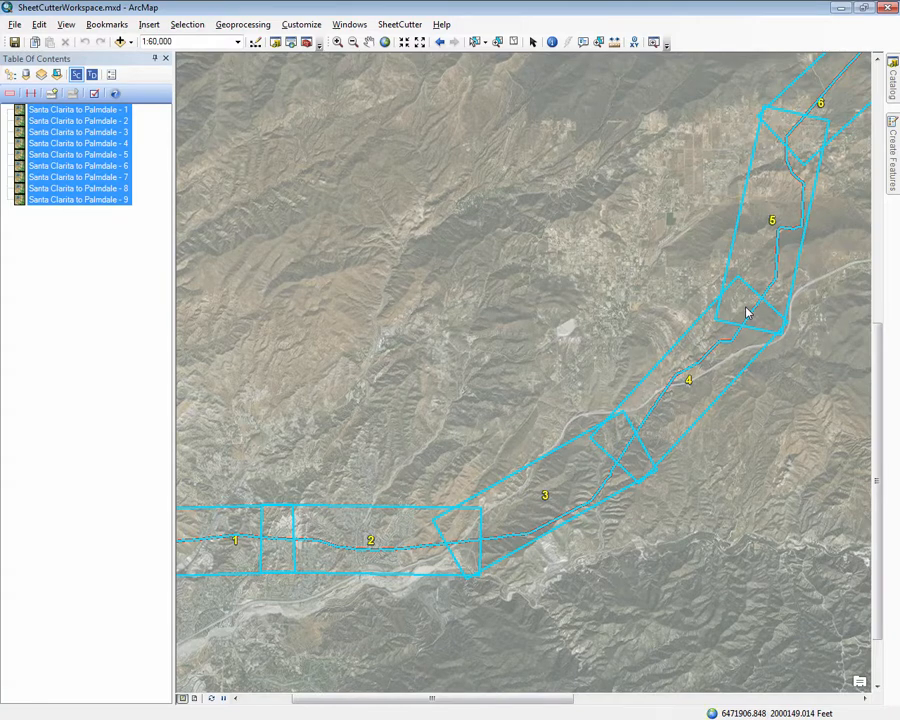
scroll(638, 243, "up", 4)
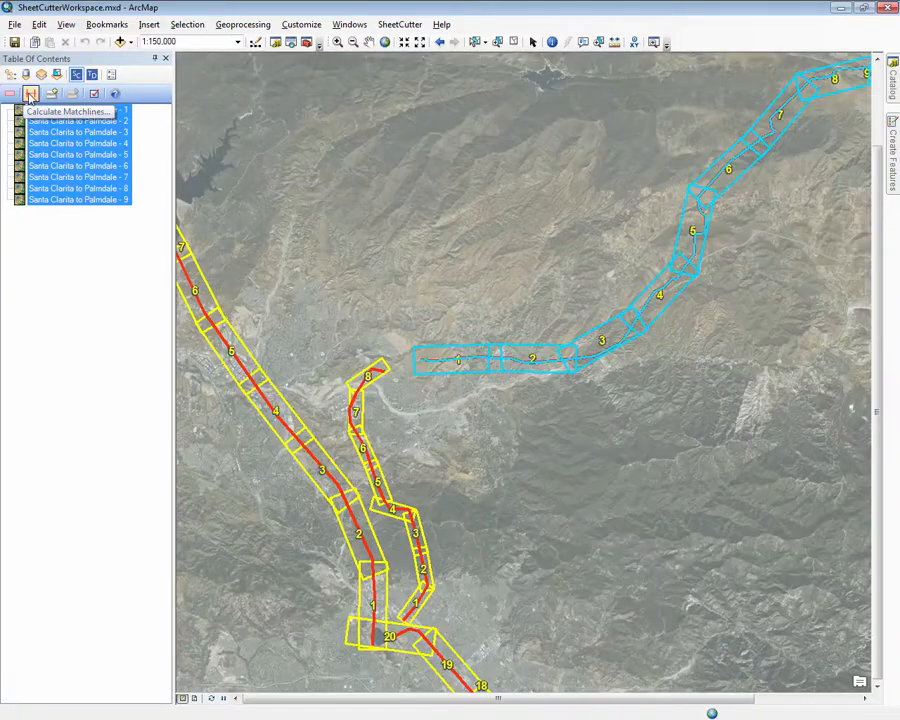
- Calculate matchlines for the nine selected map windows with station precision 100 and existing locations preserved, consulting the example sheet in Acrobat along the way
left_click(30, 94)
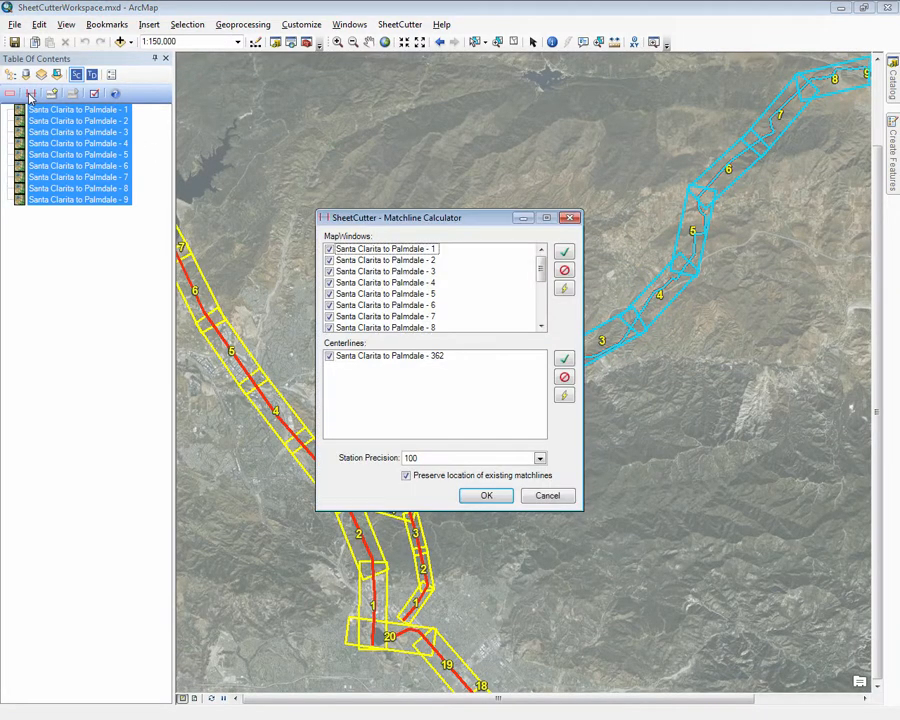
mouse_move(538, 258)
left_mouse_down()
mouse_move(536, 292)
mouse_move(540, 264)
left_mouse_up()
left_click(539, 459)
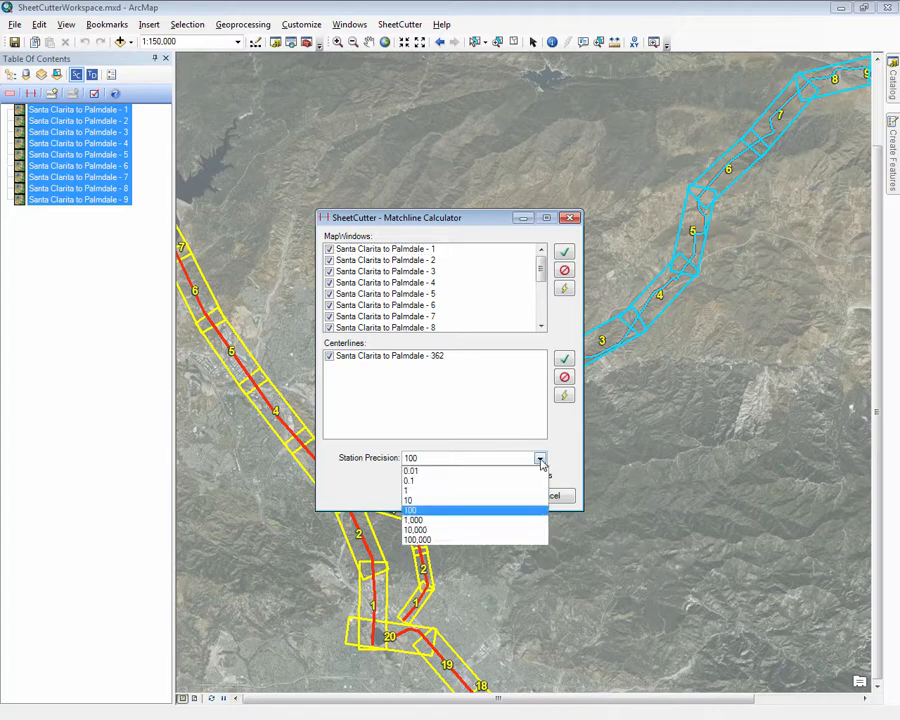
left_click(540, 459)
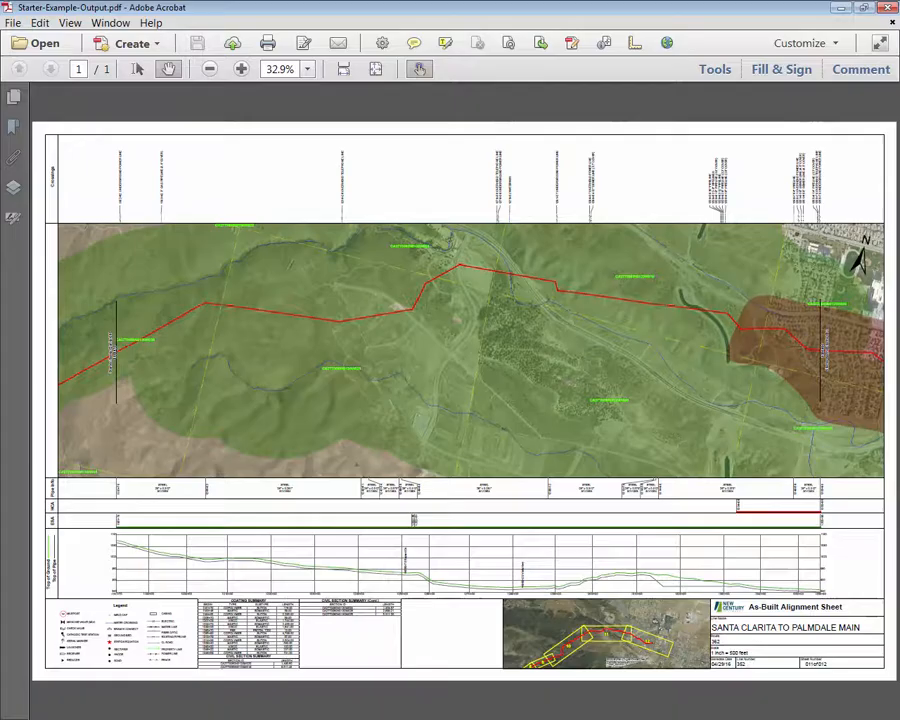
scroll(100, 355, "up", 3)
scroll(99, 355, "up", 5)
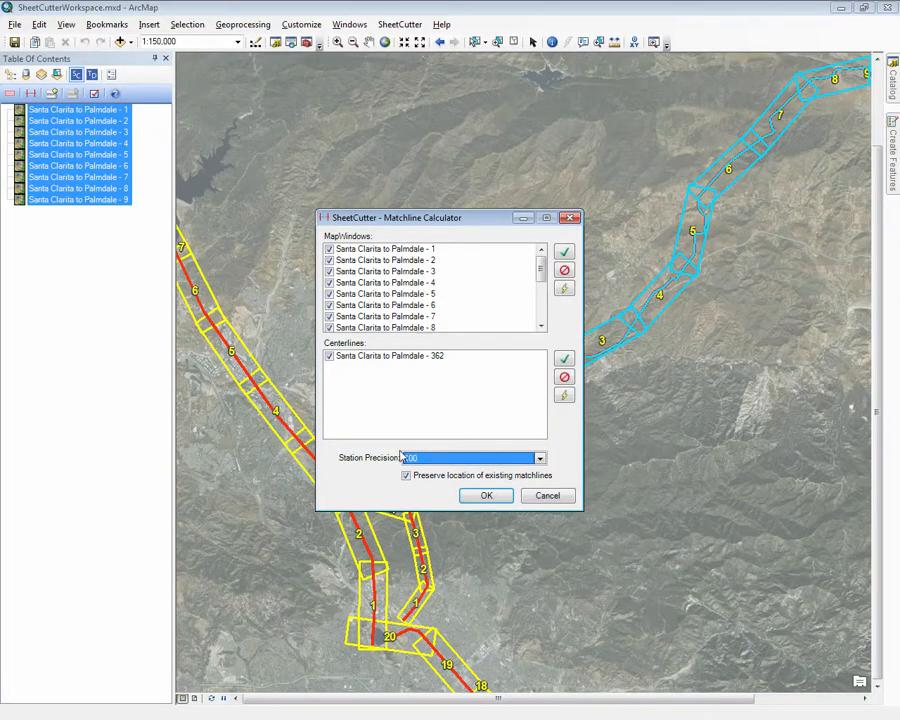
left_click(540, 459)
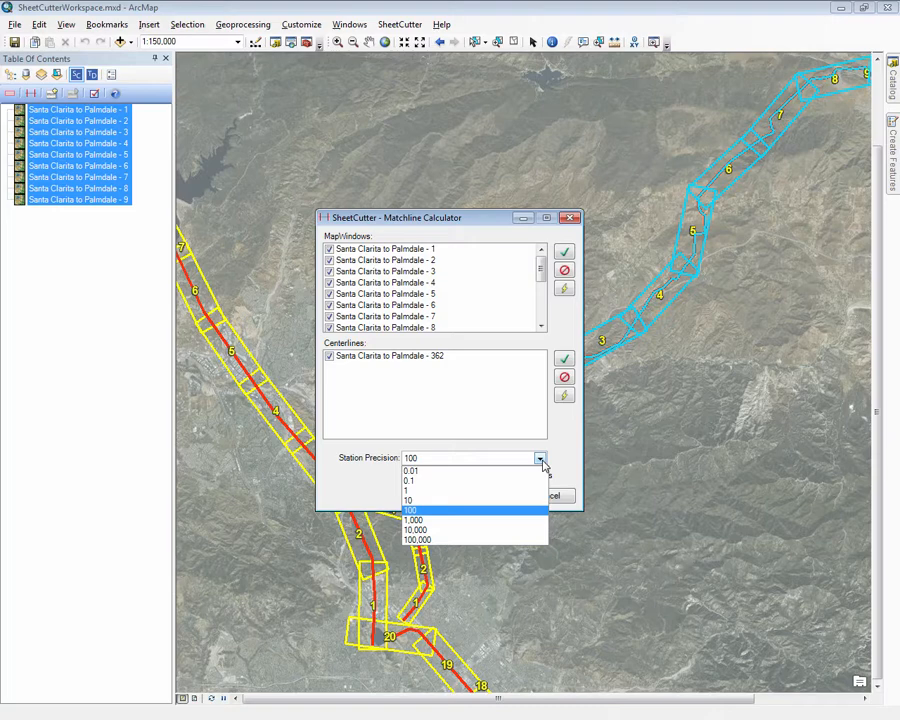
left_click(556, 423)
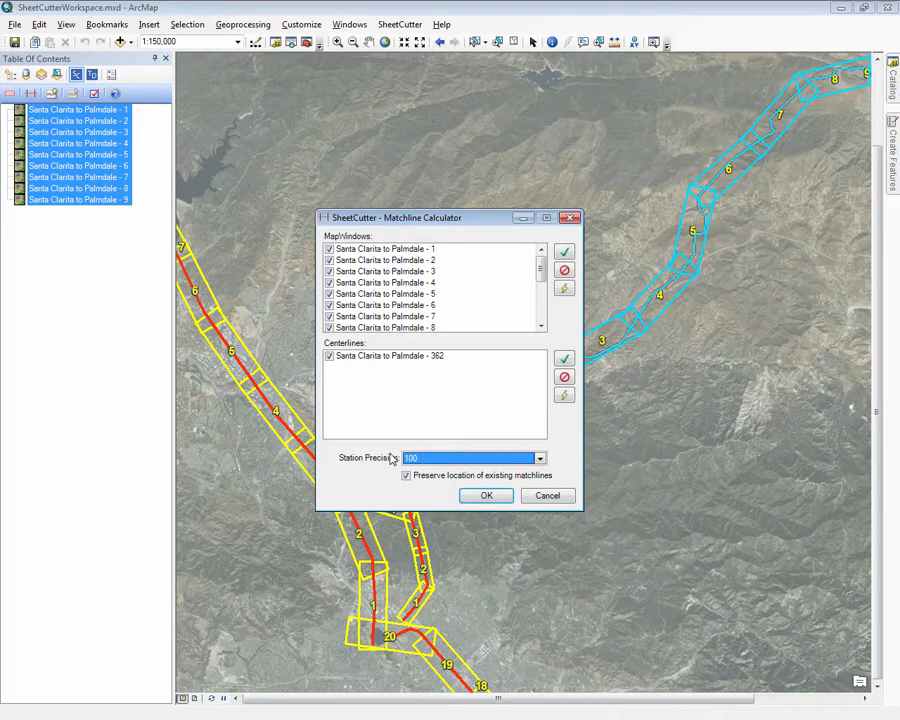
left_click(487, 497)
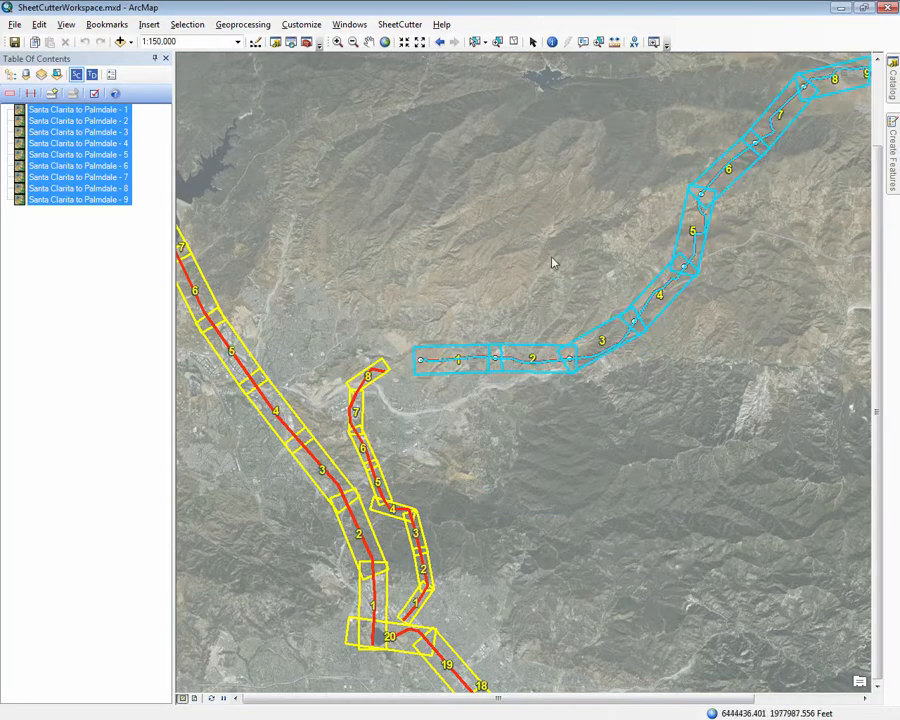
- Clear the selection and reselect all nine Santa Clarita to Palmdale map windows together with their centerline and matchline points
left_click(513, 42)
left_click(386, 44)
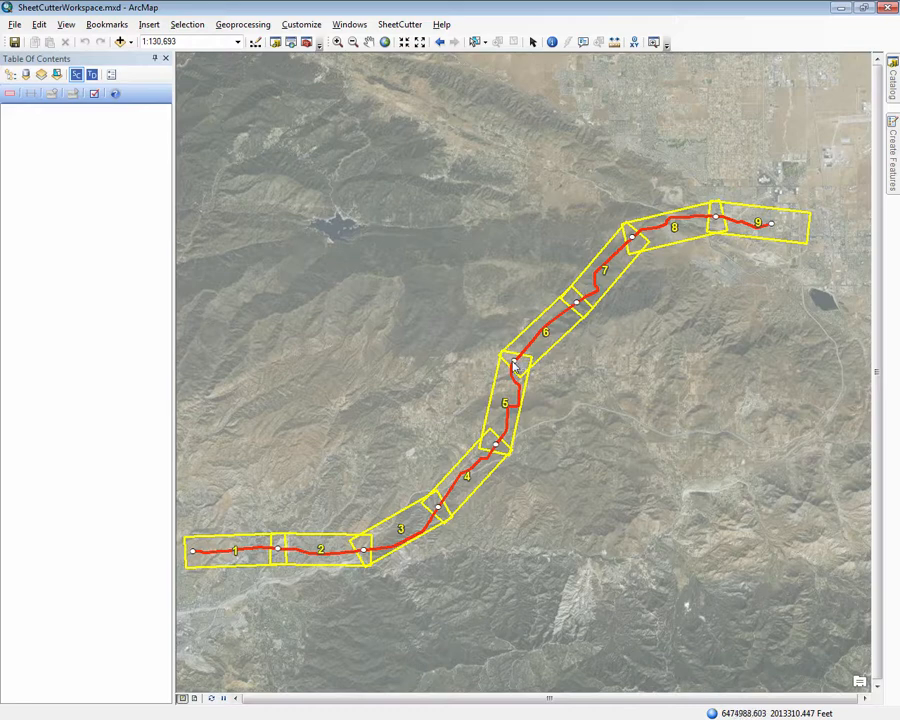
left_click(475, 42)
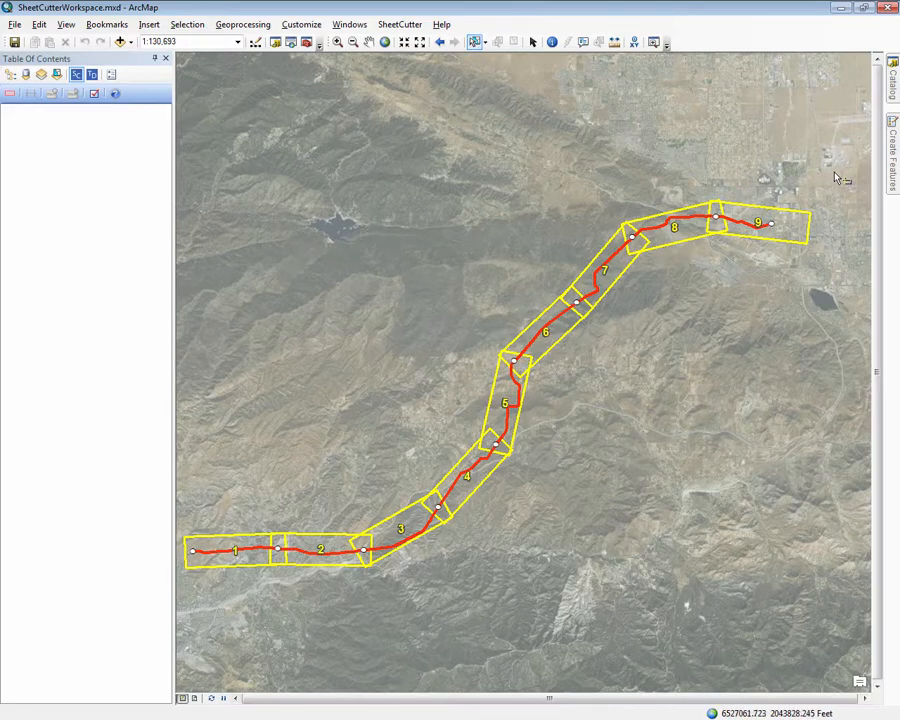
left_click_drag(835, 172, 184, 620)
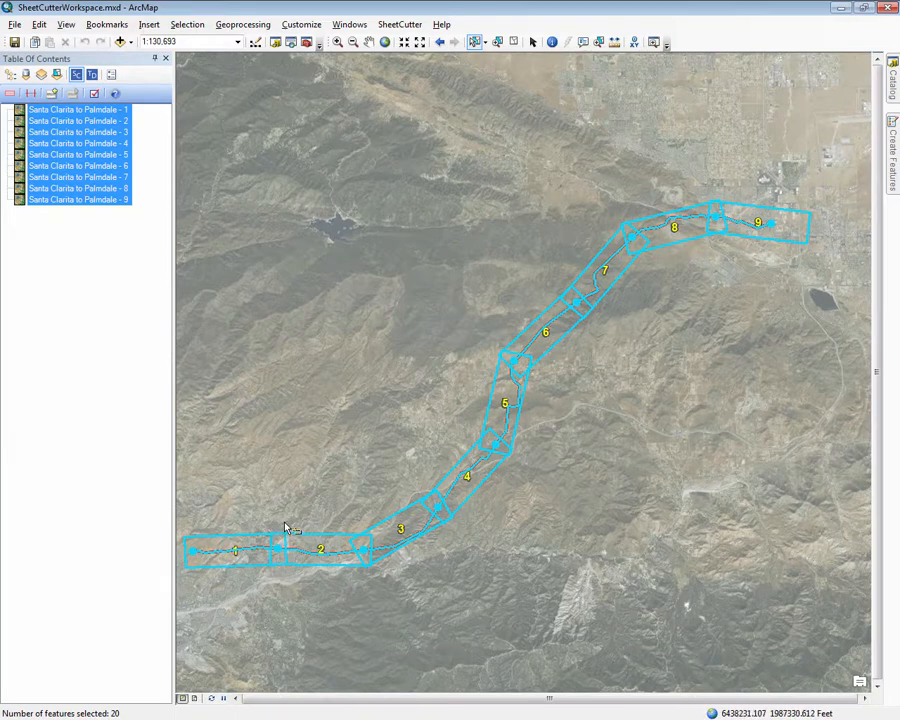
- Create new sheets for the selected map windows with As-Built Template, assigning the Santa Clarita to Palmdale - 362 route to Slot 1
left_click(53, 94)
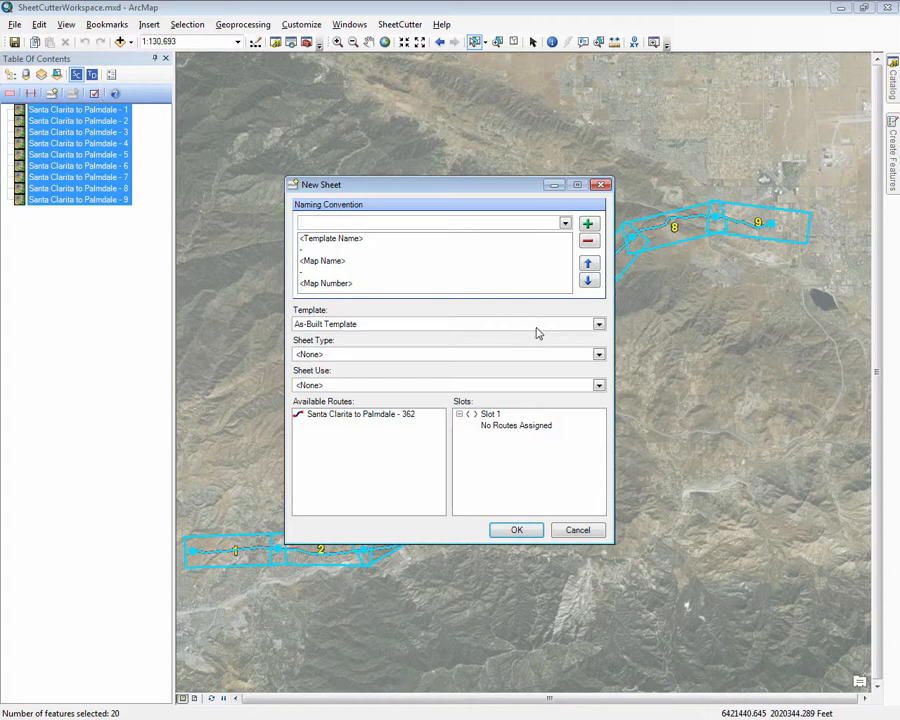
left_click(598, 325)
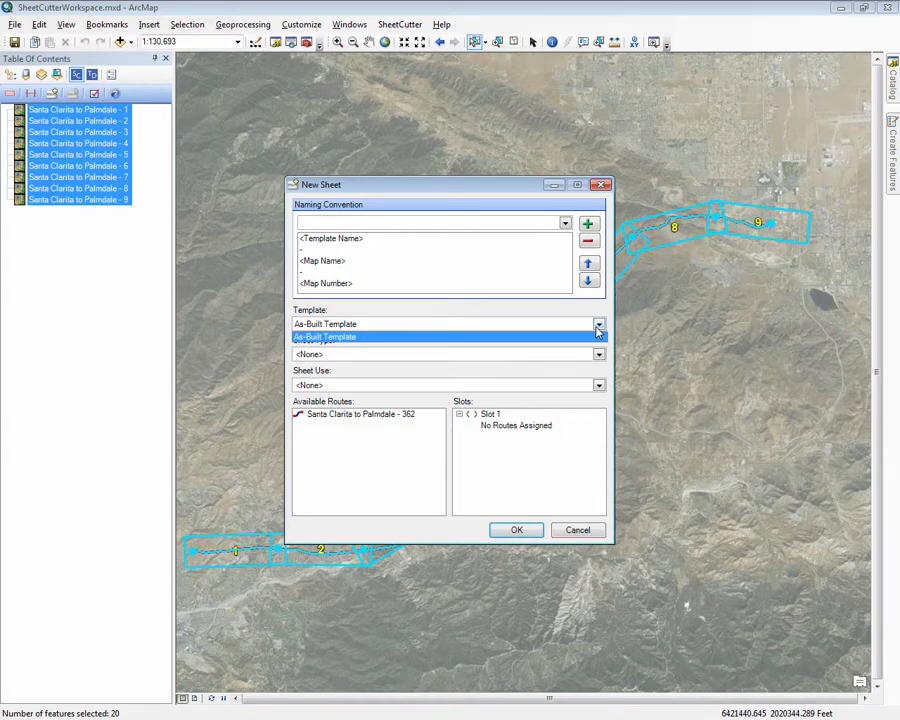
left_click(597, 336)
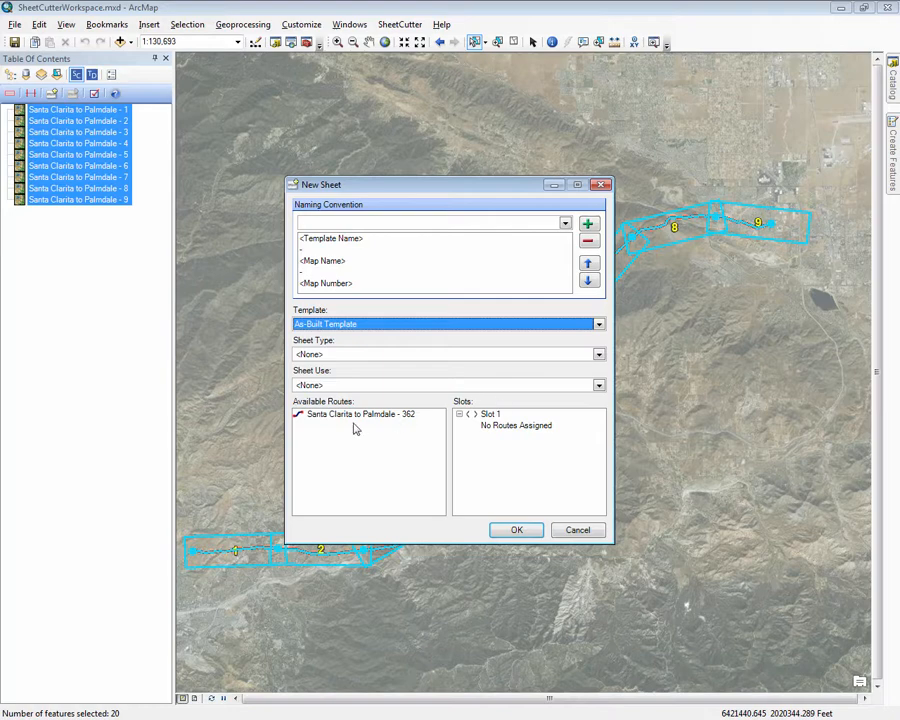
left_click_drag(350, 416, 498, 430)
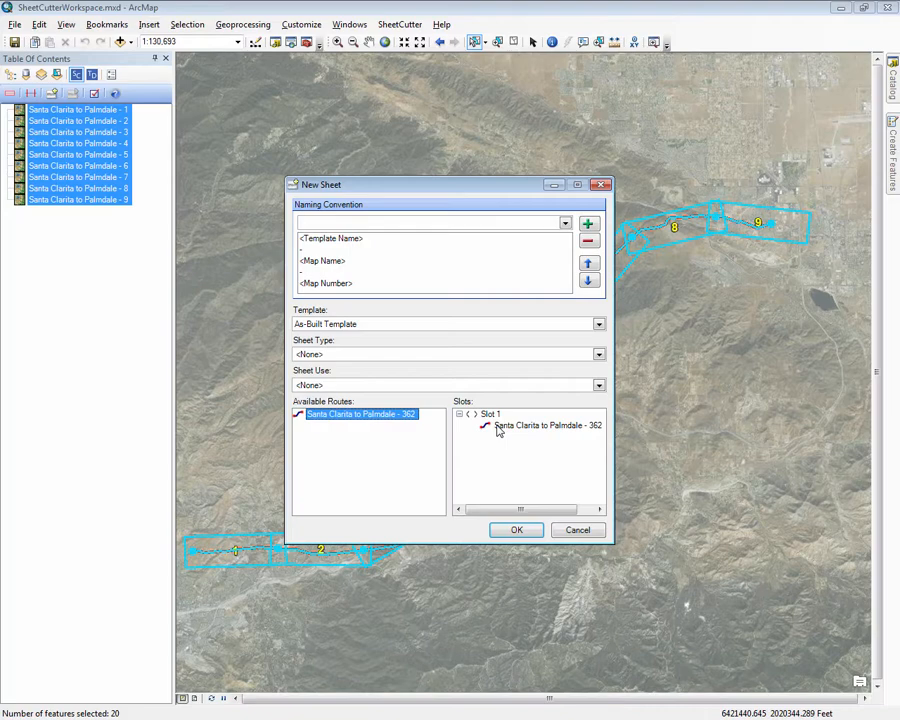
left_click(517, 531)
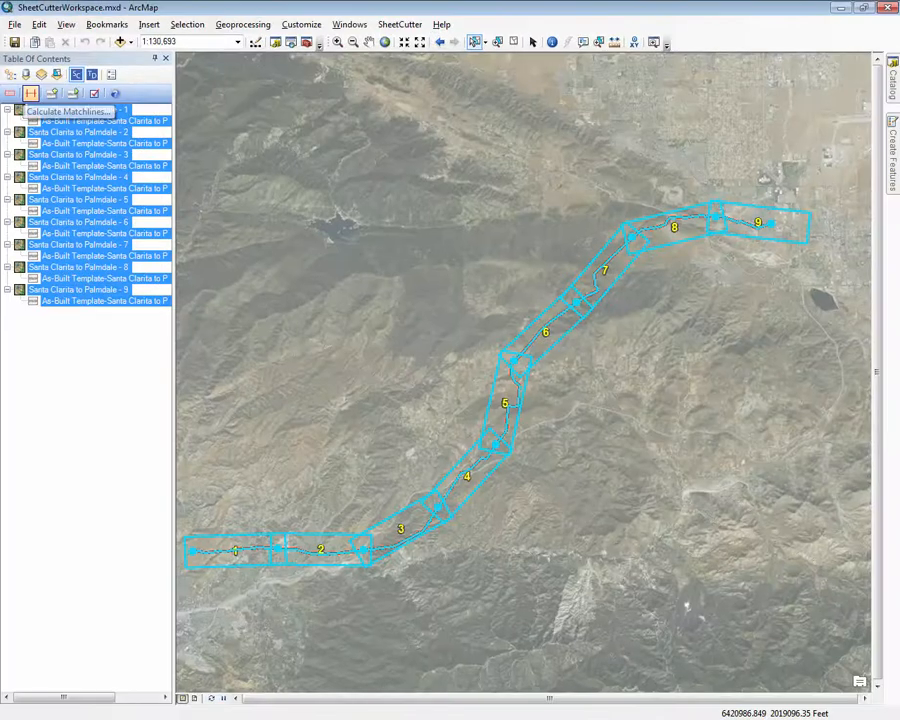
- Review the output formats and generate only map window 2's sheet as a 300 dpi PDF with resample ratio 3 in C:\SC_TD_Training\Output
left_click(64, 144)
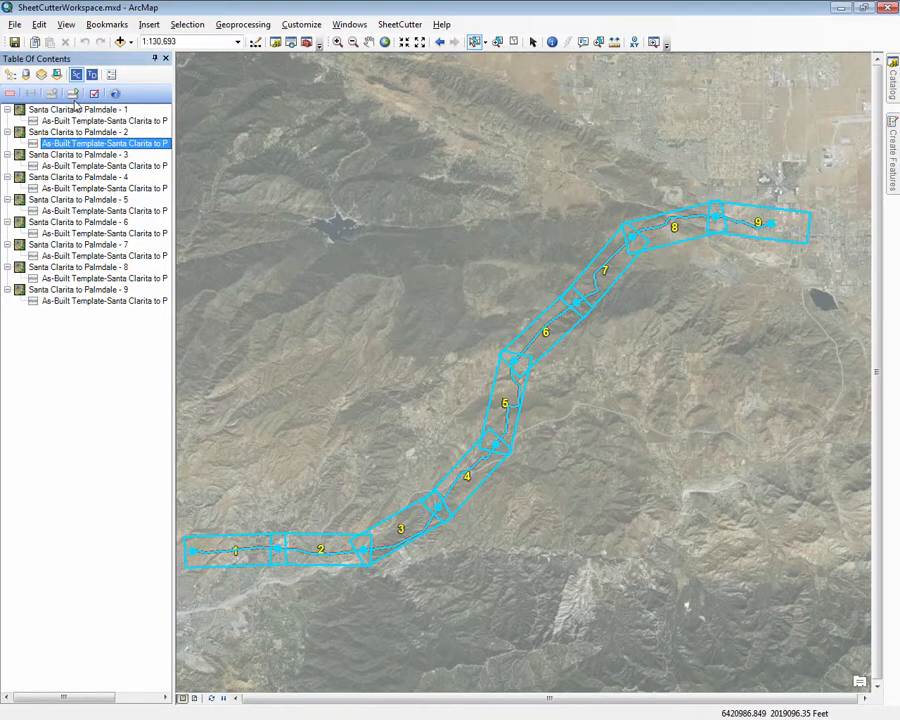
left_click(73, 95)
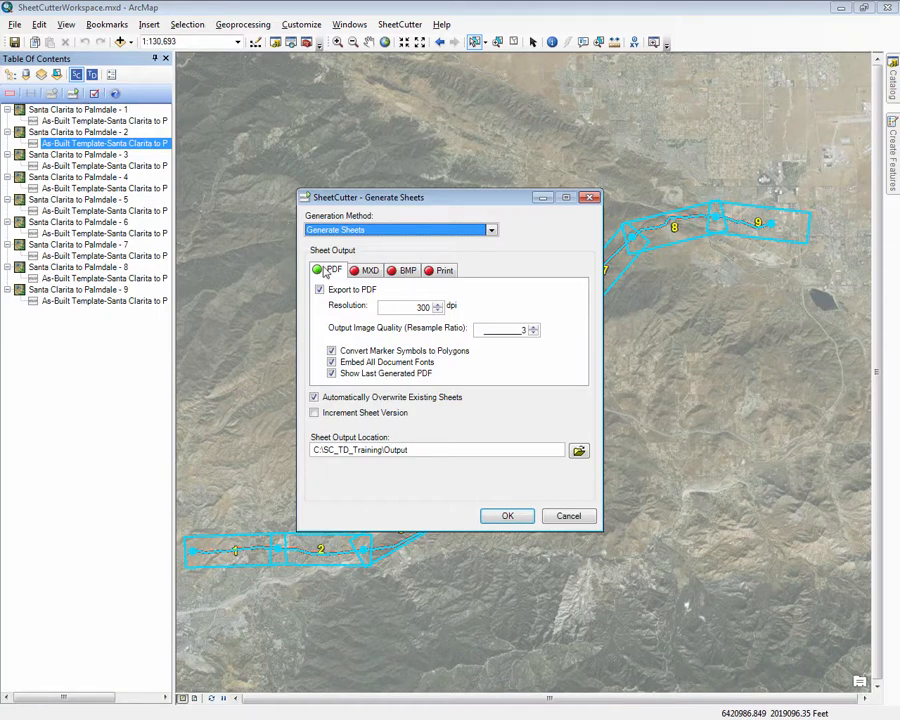
left_click(368, 272)
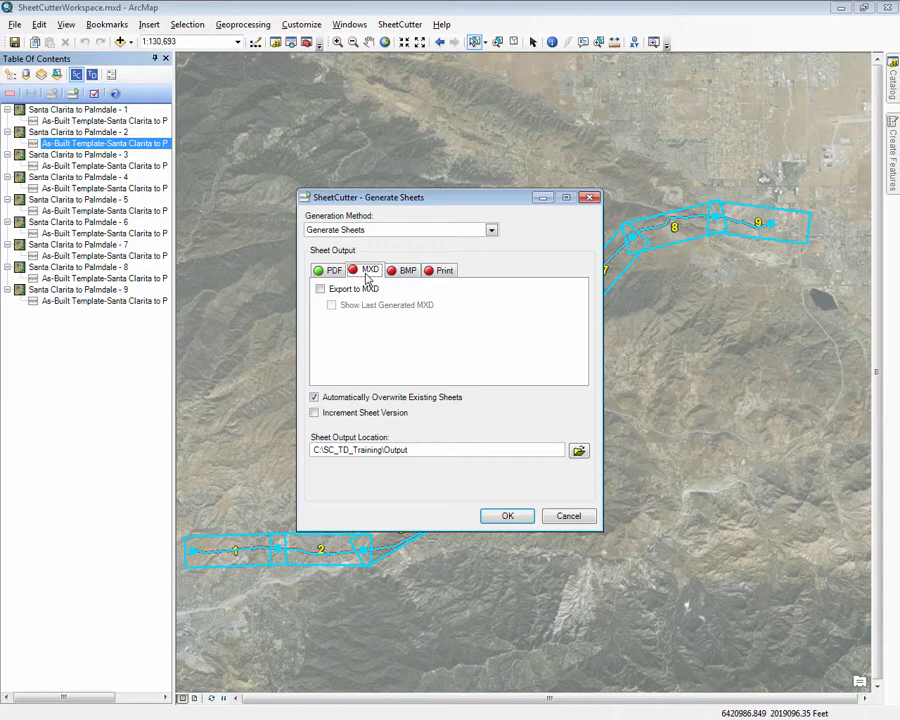
left_click(405, 271)
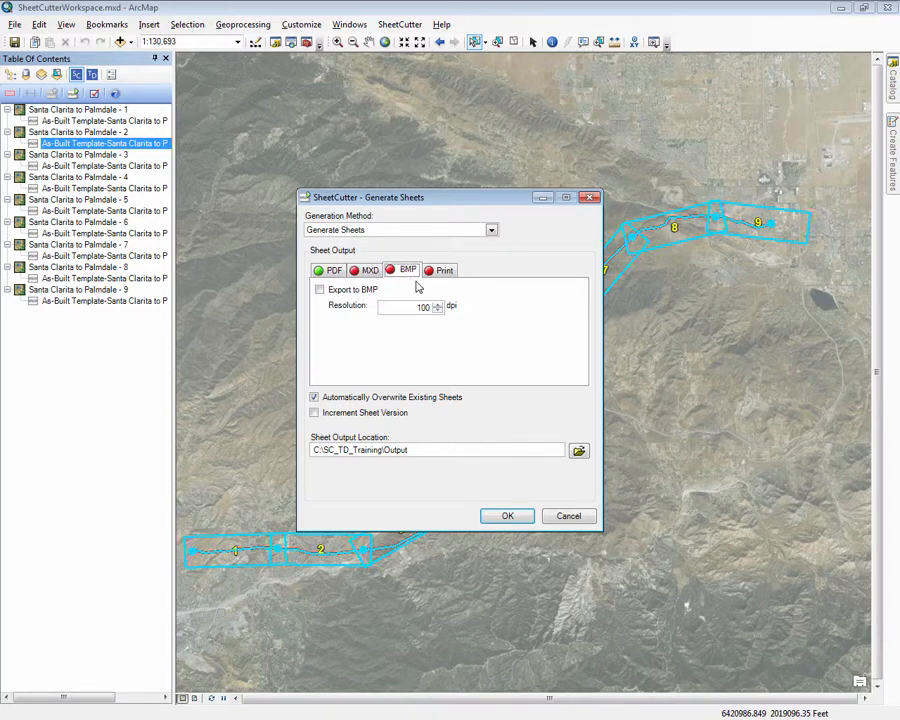
left_click(441, 274)
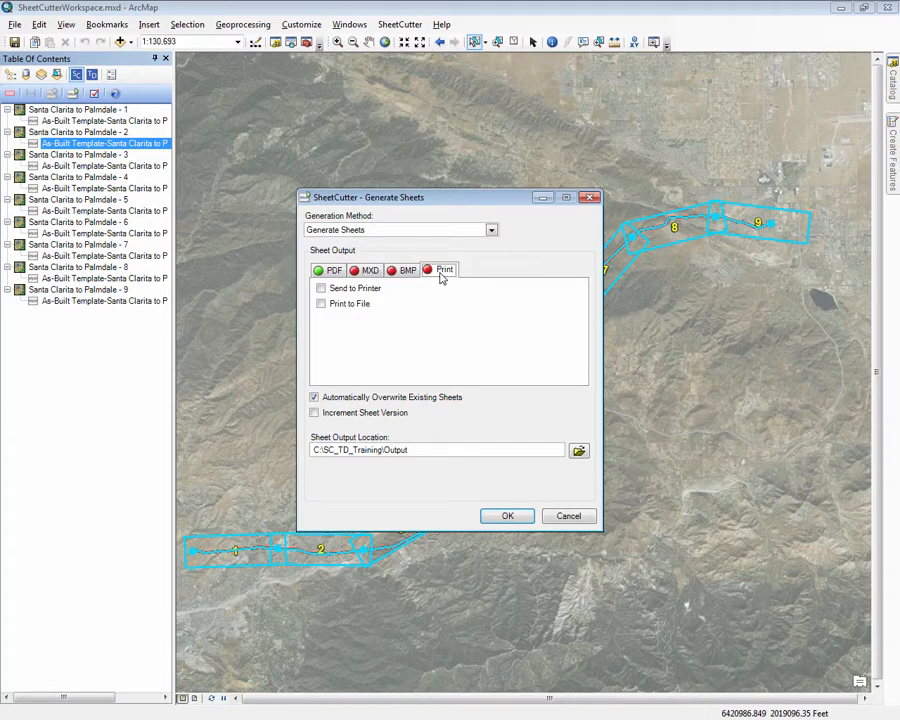
left_click(400, 273)
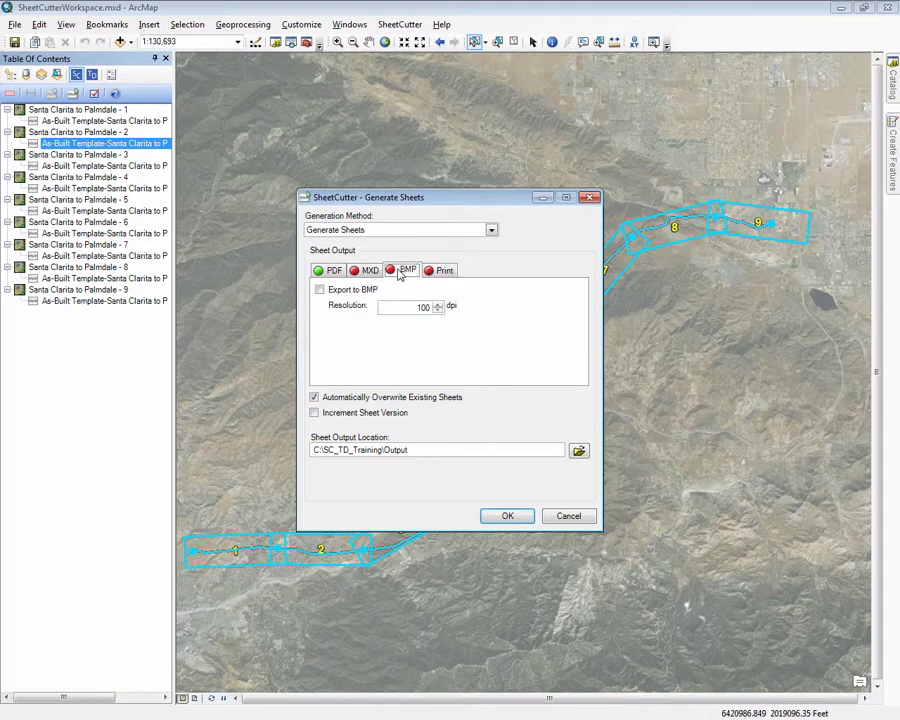
left_click(319, 290)
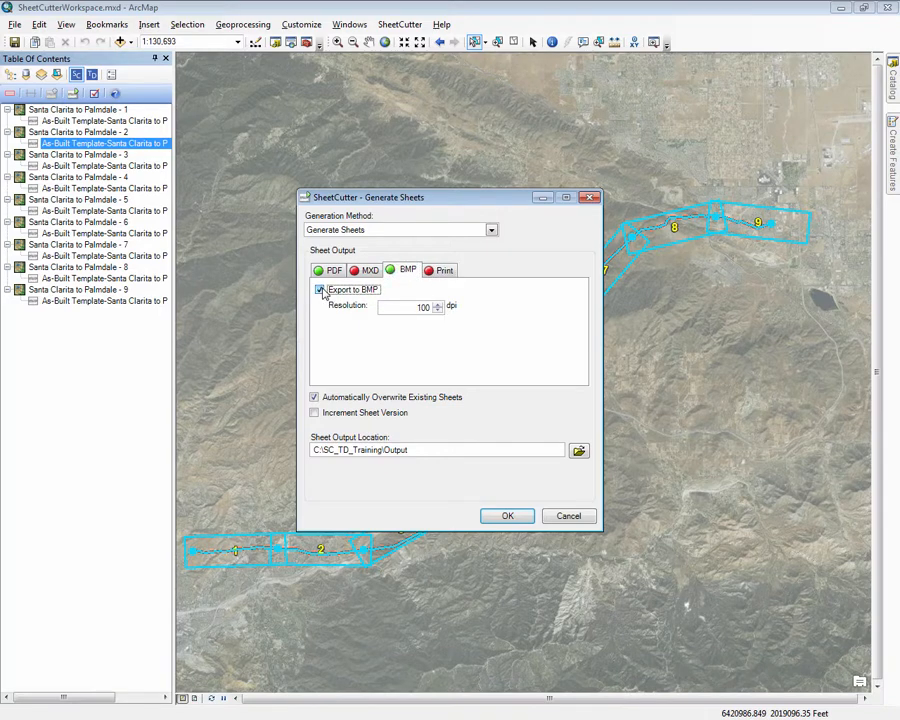
left_click(334, 273)
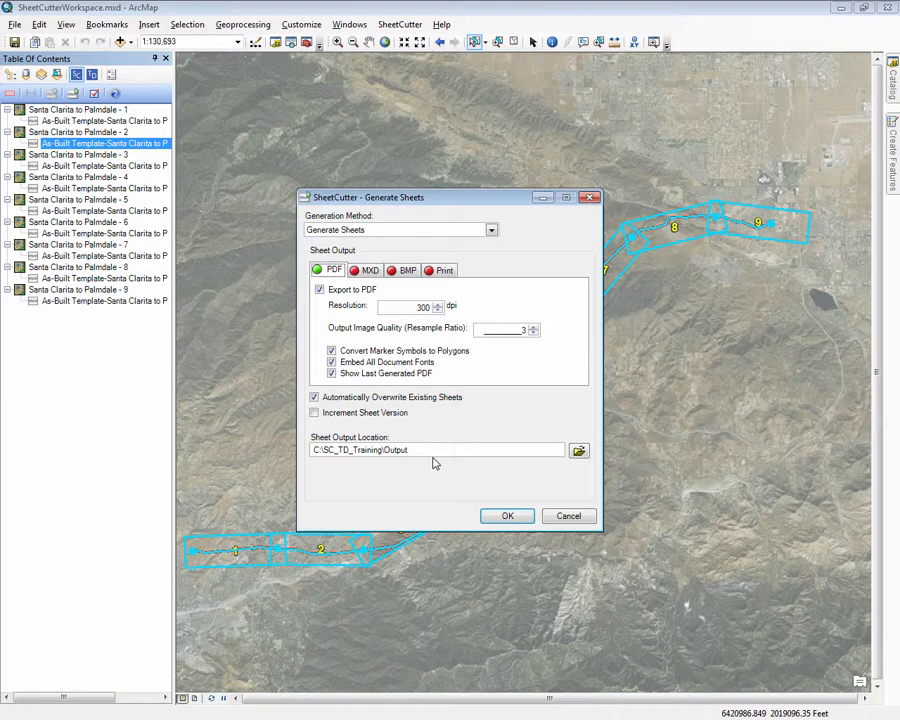
left_click(507, 515)
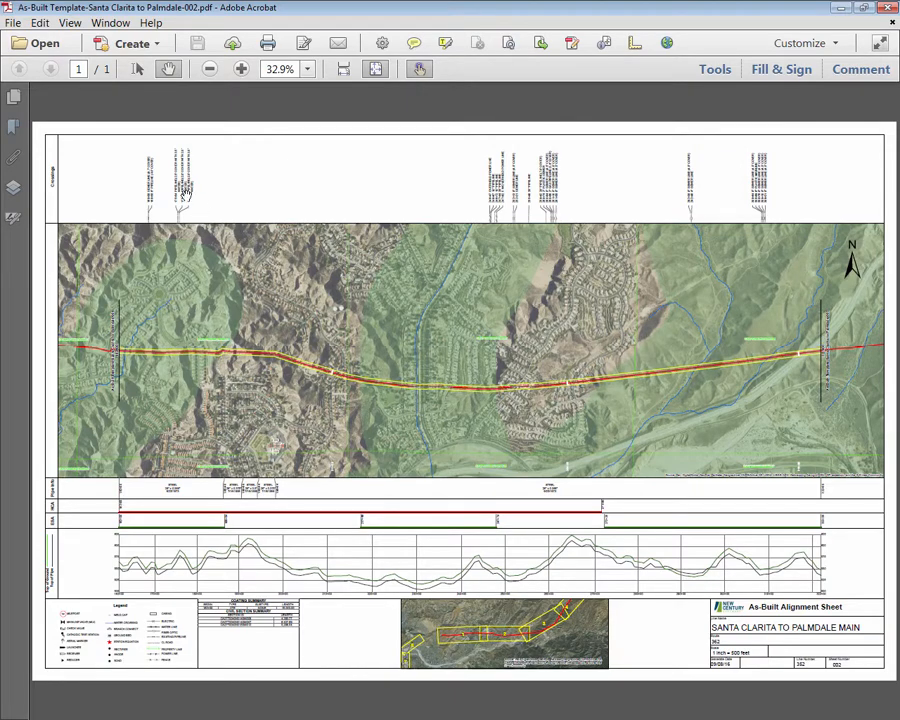
- Examine the generated sheet 002 PDF in Acrobat: crossings, matchline, pipe info, HCA, ESA, profile, legend, summaries and overview map
scroll(148, 204, "up", 3)
left_click_drag(148, 204, 342, 244)
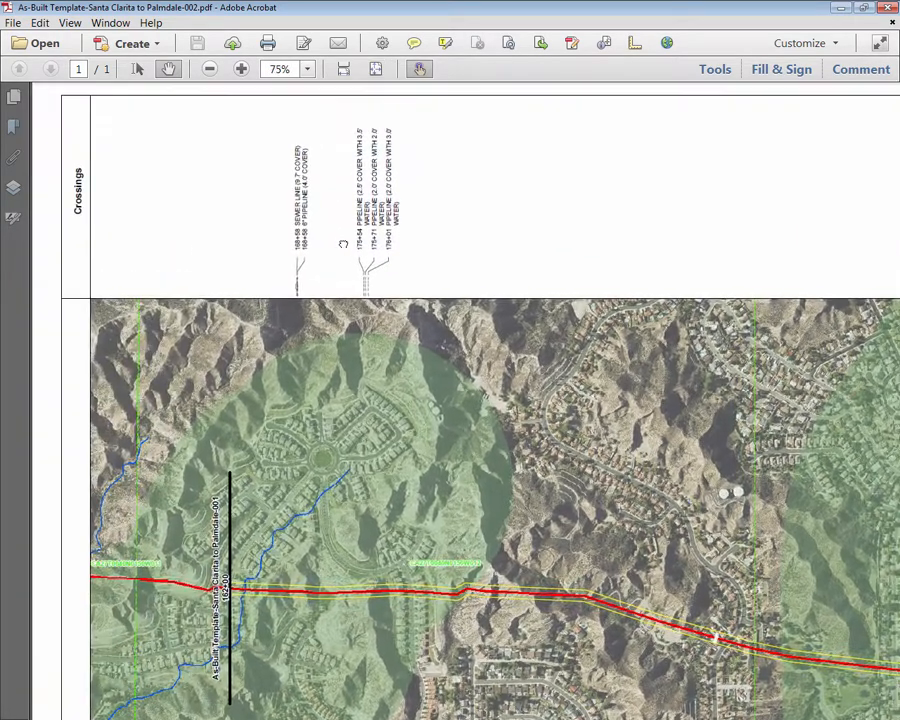
left_click_drag(424, 596, 399, 140)
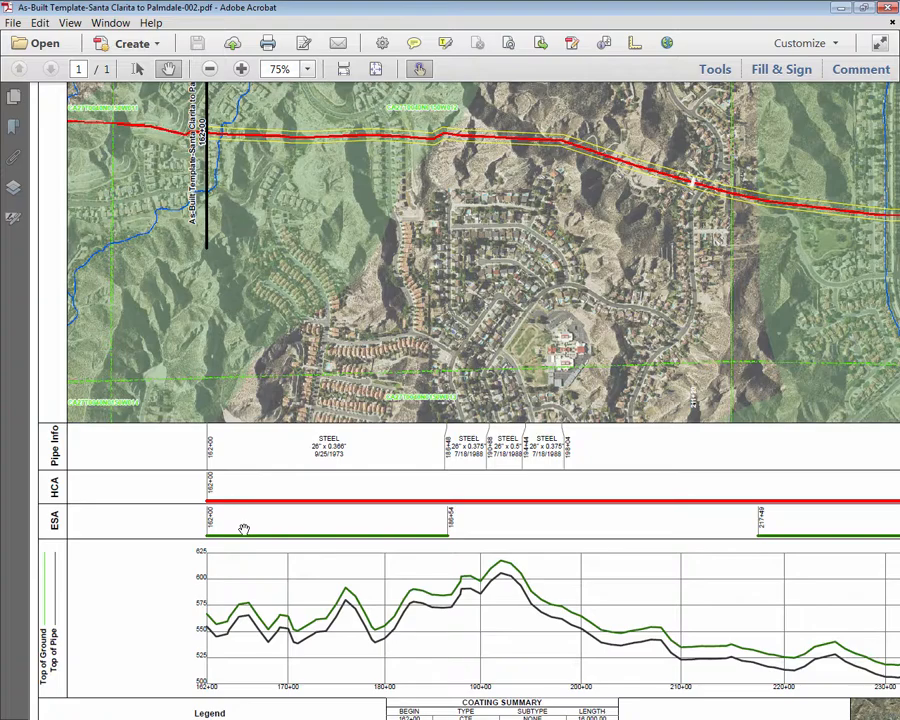
left_click_drag(410, 616, 396, 490)
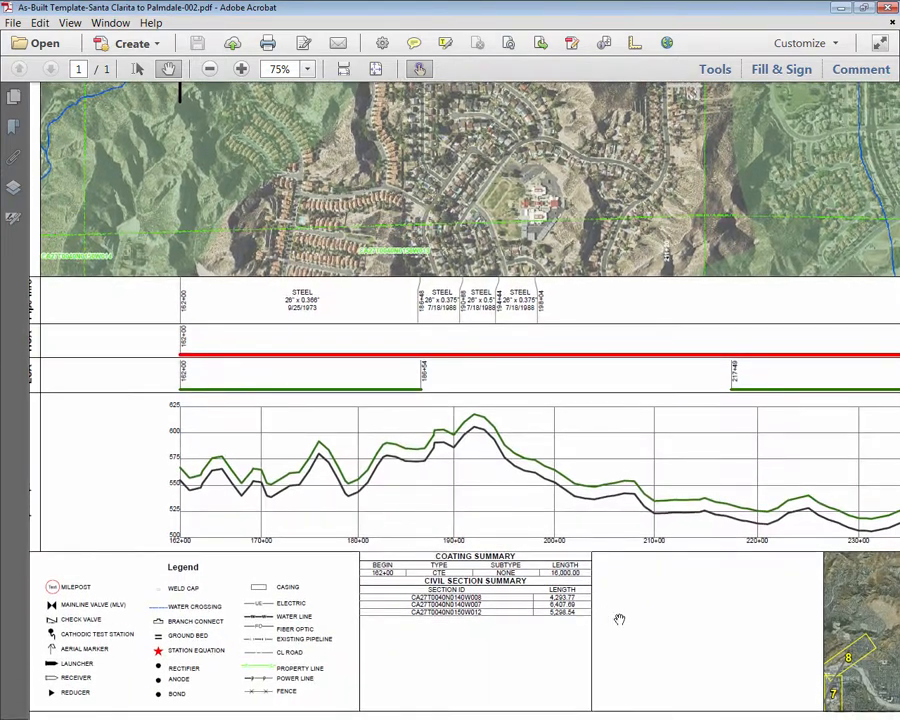
left_click_drag(619, 619, 226, 542)
scroll(418, 476, "down", 3)
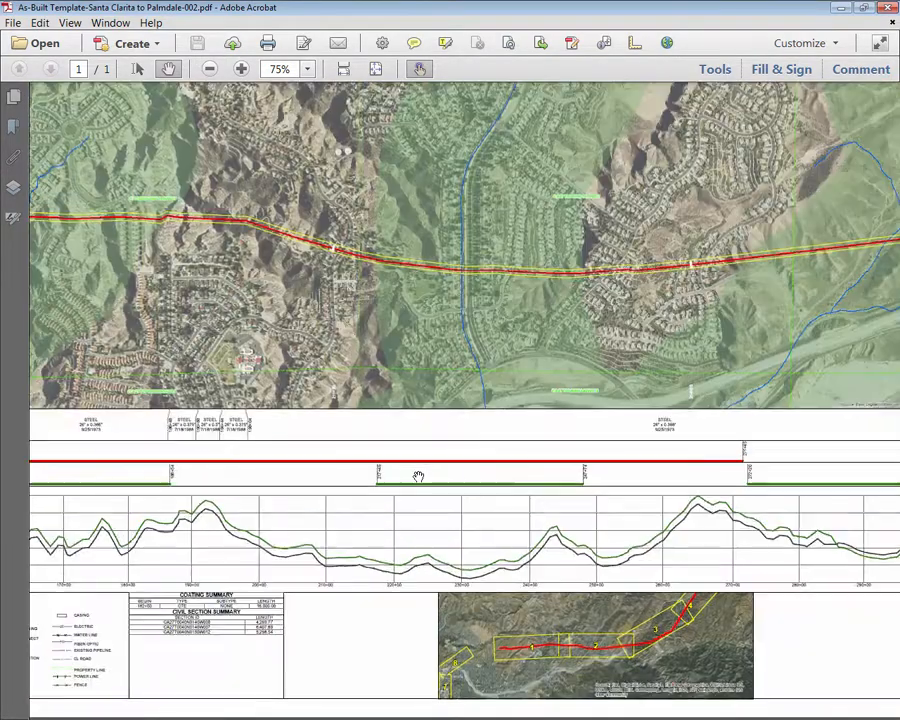
key("ctrl+0")
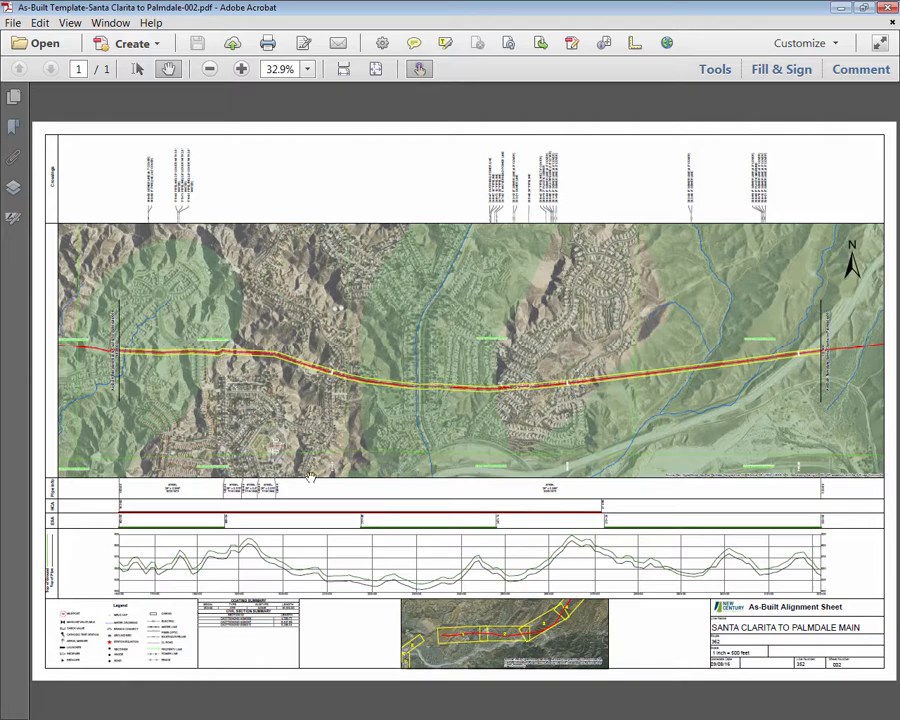
- Switch to ArcMap and back to the sheet 002 PDF in Acrobat, and examine the crossings and map imagery along the centerline
key("alt+Tab")
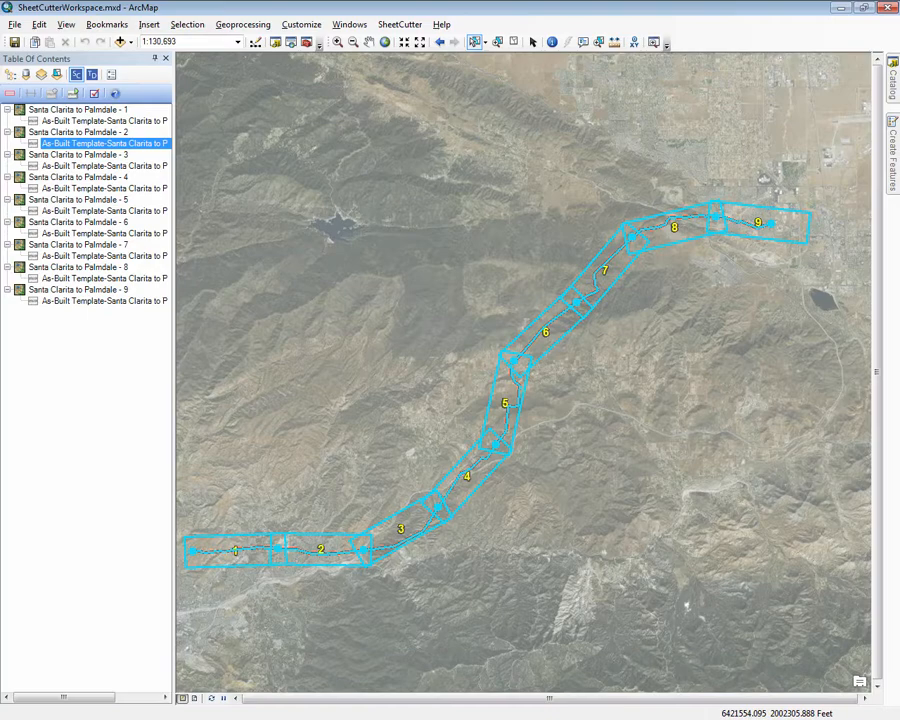
key("alt+Tab")
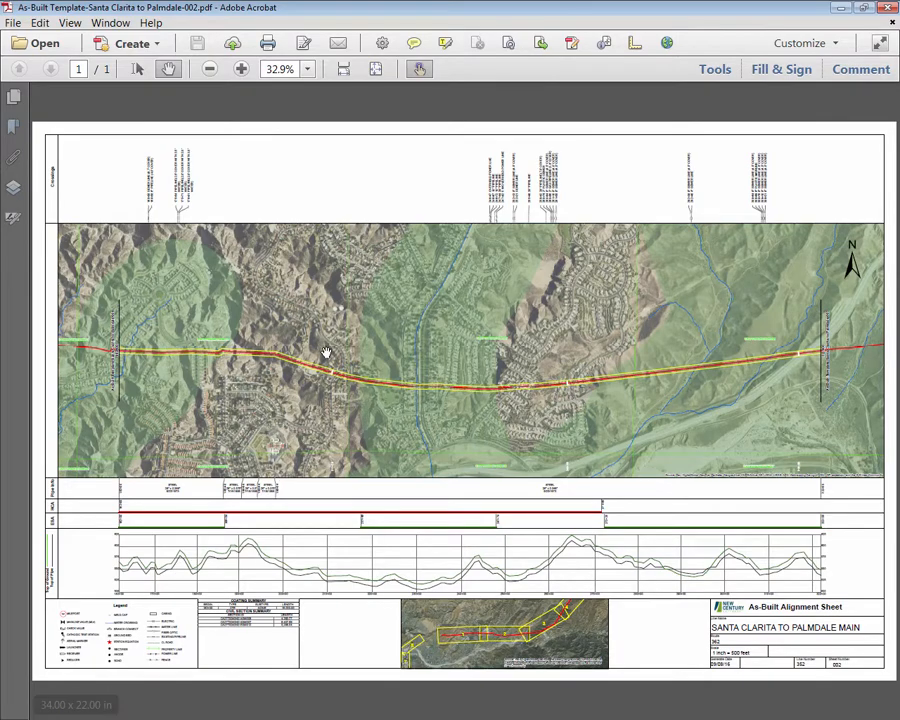
scroll(187, 290, "up", 3)
left_click_drag(196, 240, 351, 370)
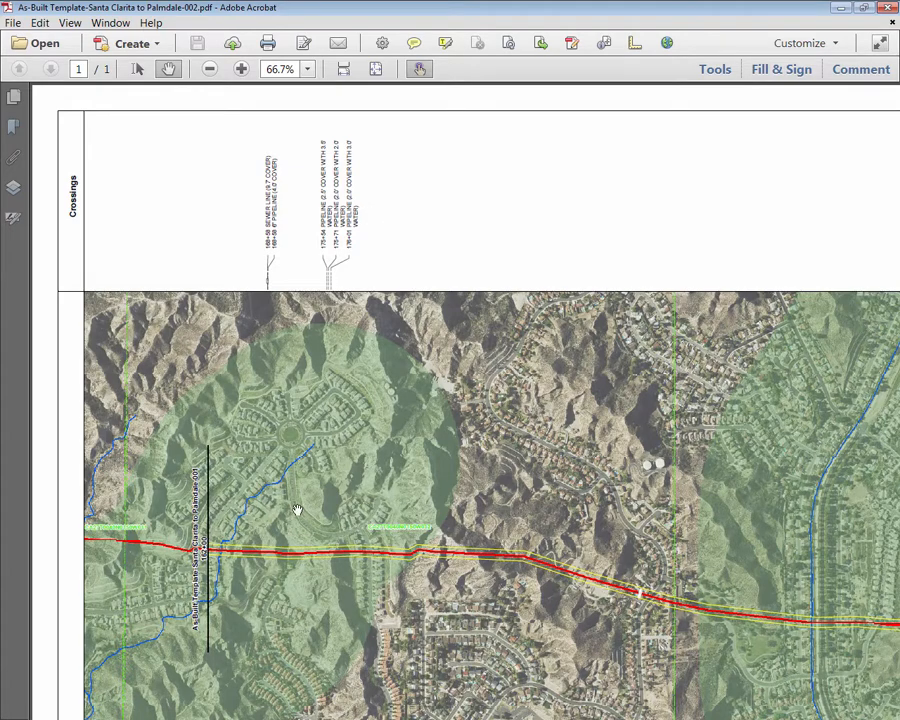
left_click_drag(631, 584, 419, 548)
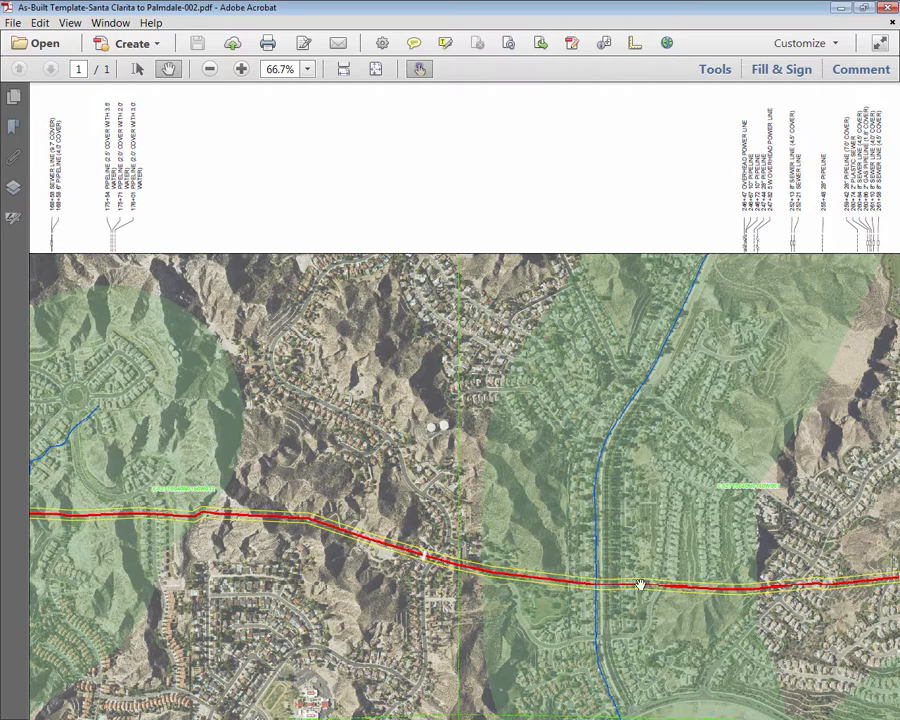
left_click_drag(639, 583, 290, 525)
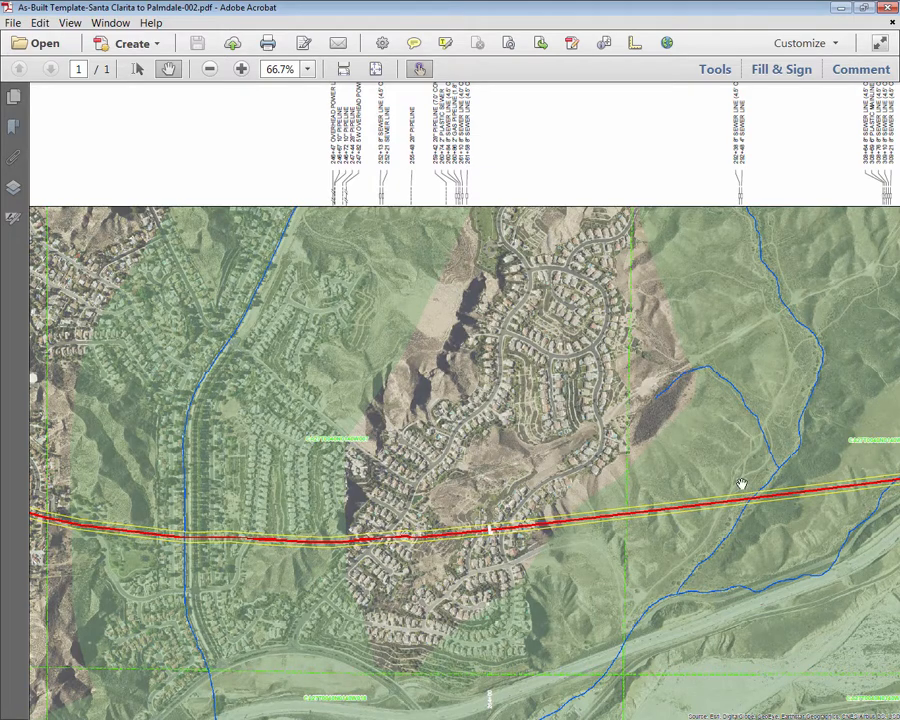
left_click_drag(253, 474, 356, 494)
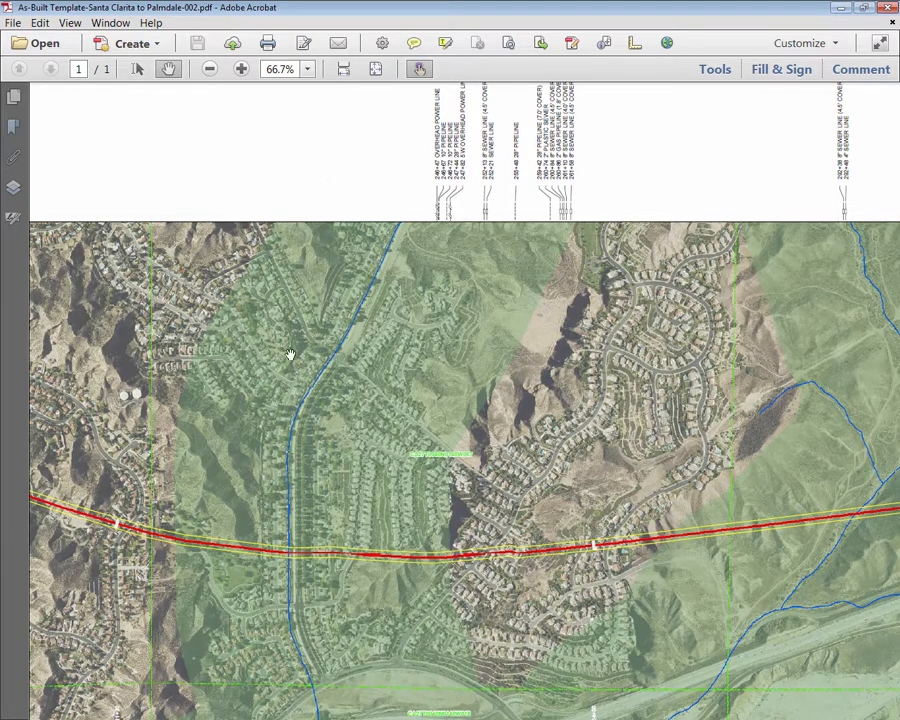
- Examine the sheet 002 PDF's pipe info, HCA, ESA and profile bands, summaries, overview map and title block
key("ctrl+0")
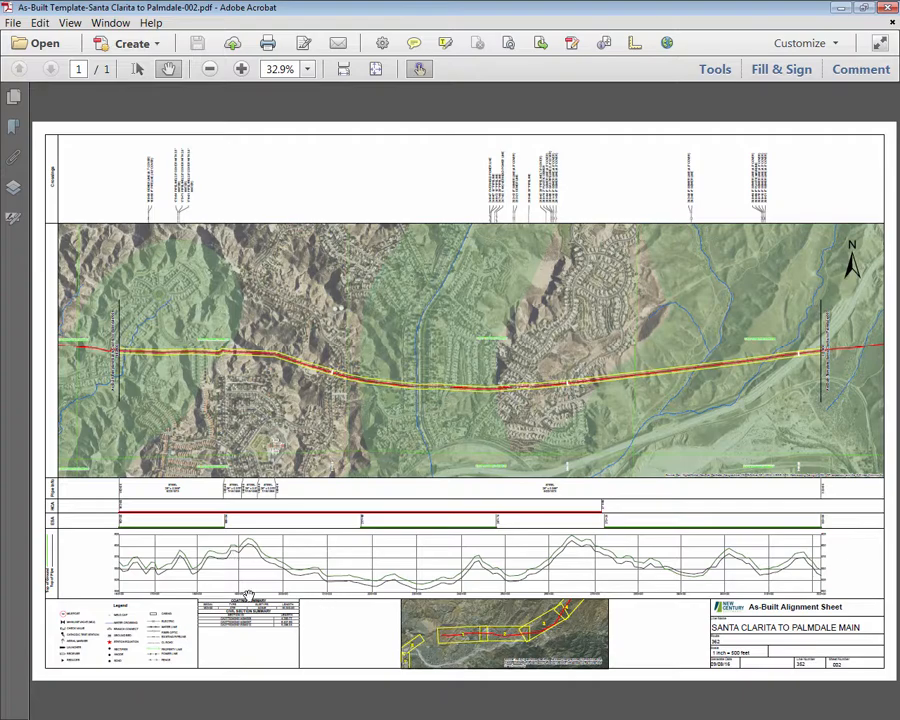
scroll(222, 587, "up", 2)
left_click_drag(221, 585, 315, 524)
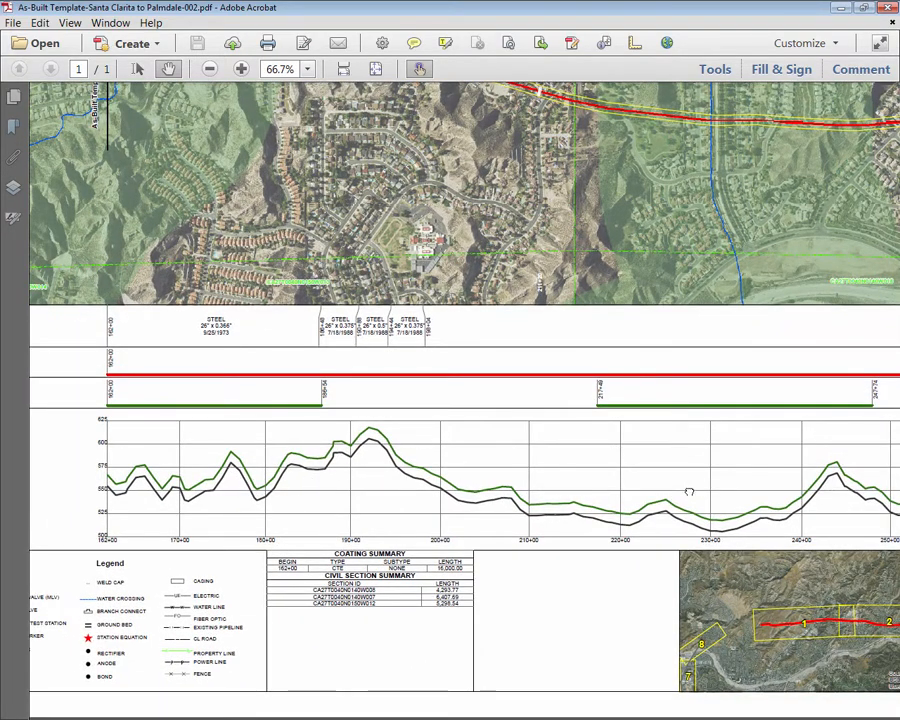
left_click_drag(689, 538, 304, 486)
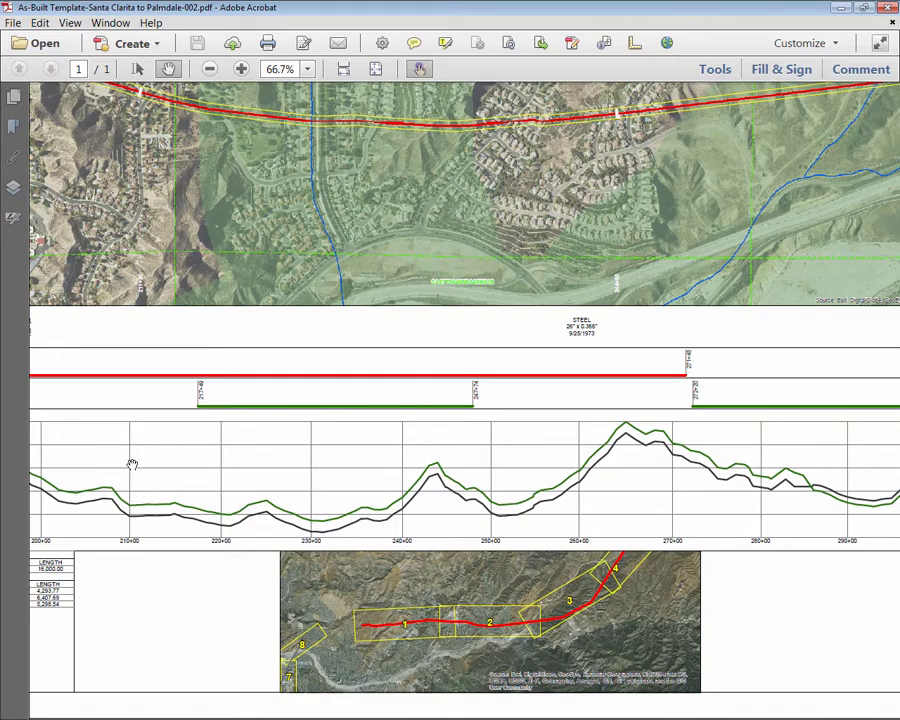
left_click_drag(492, 576, 346, 568)
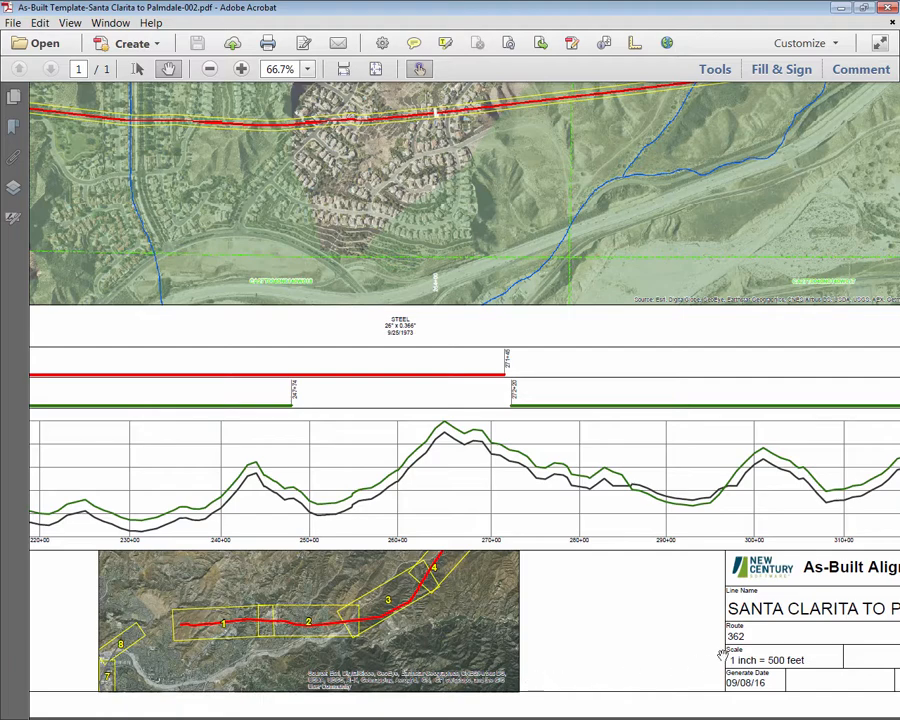
left_click_drag(716, 628, 509, 625)
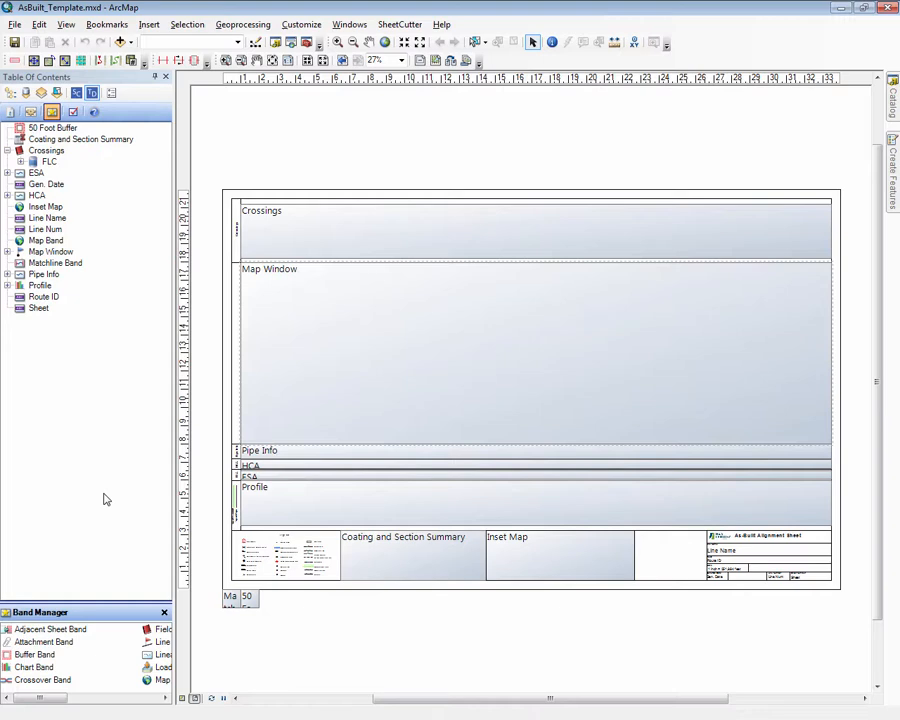
- Recolor the Profile band's Top of Ground line symbol bright green in the ArcMap as-built template
left_click(7, 285)
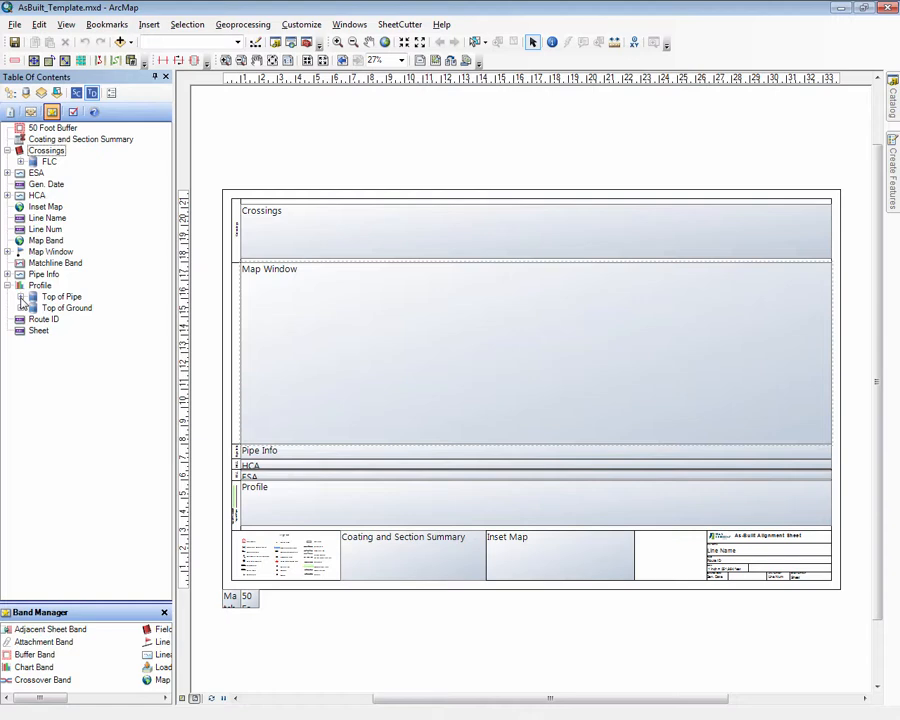
left_click(20, 308)
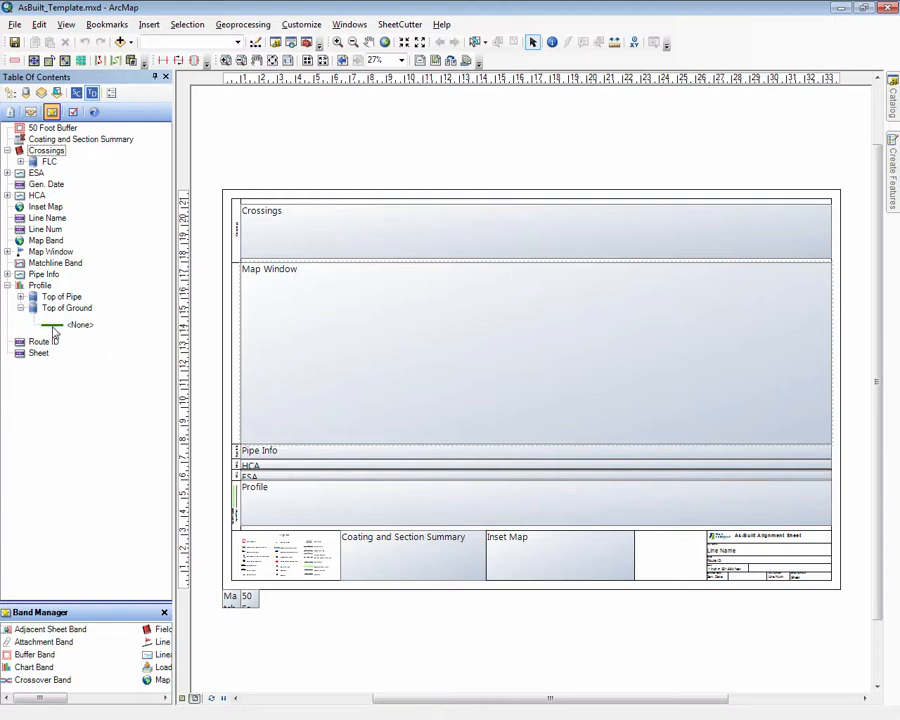
double_click(54, 330)
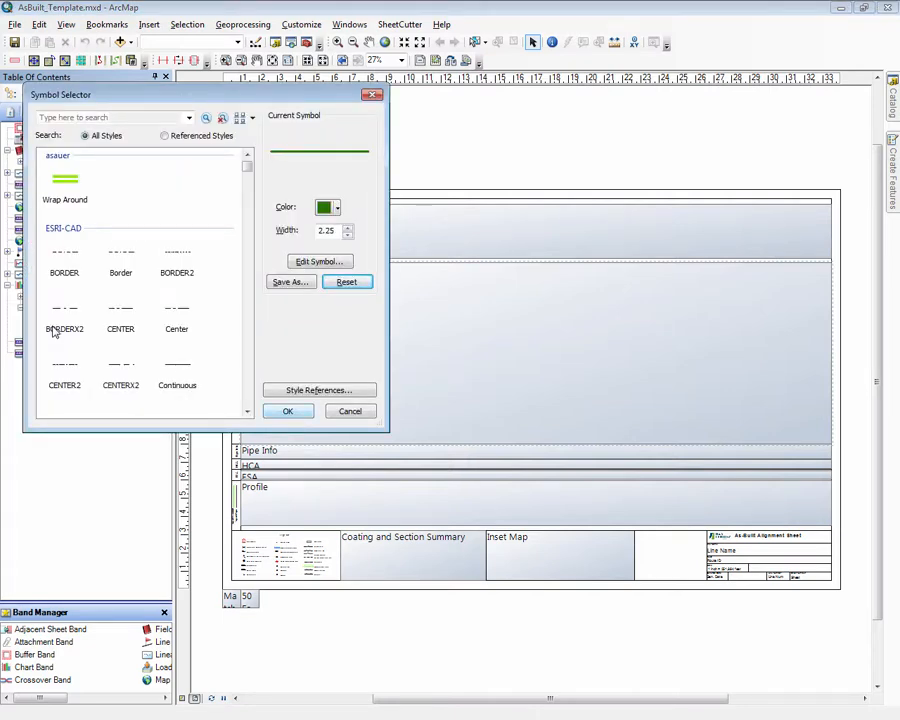
left_click(337, 208)
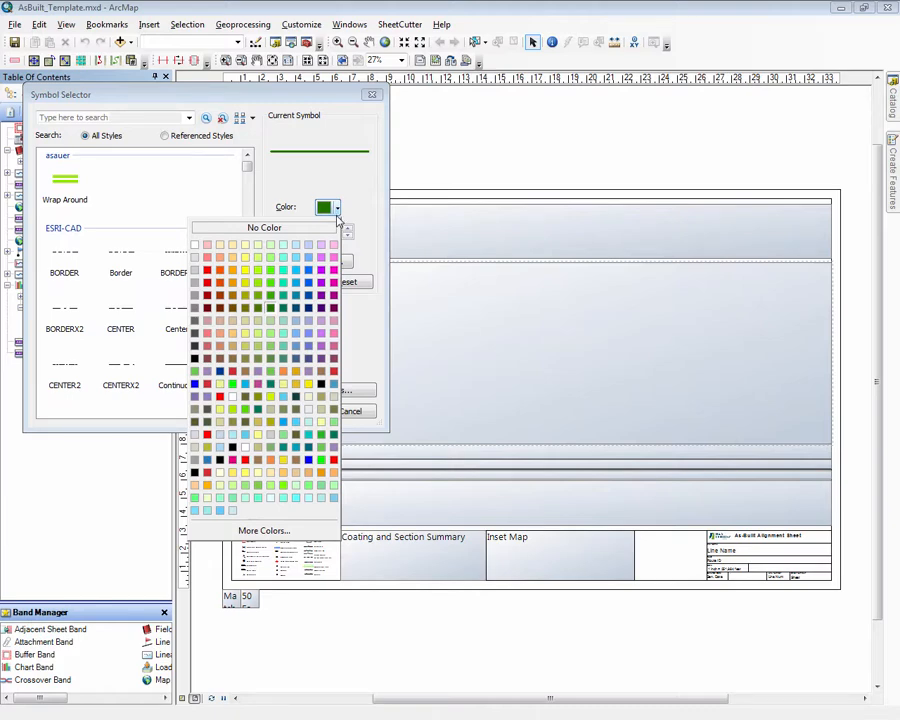
left_click(269, 272)
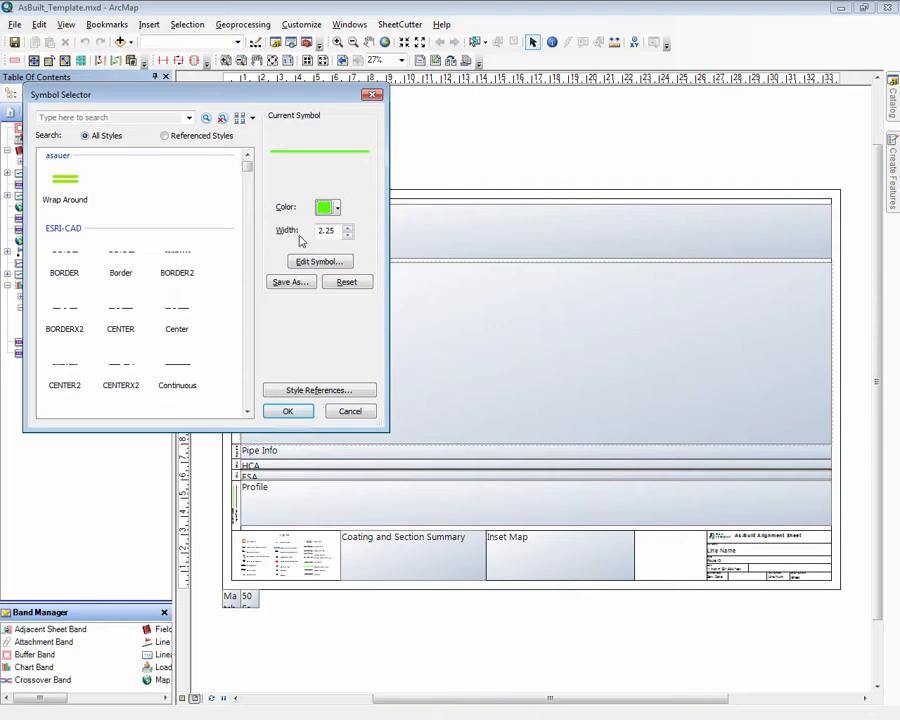
left_click(292, 411)
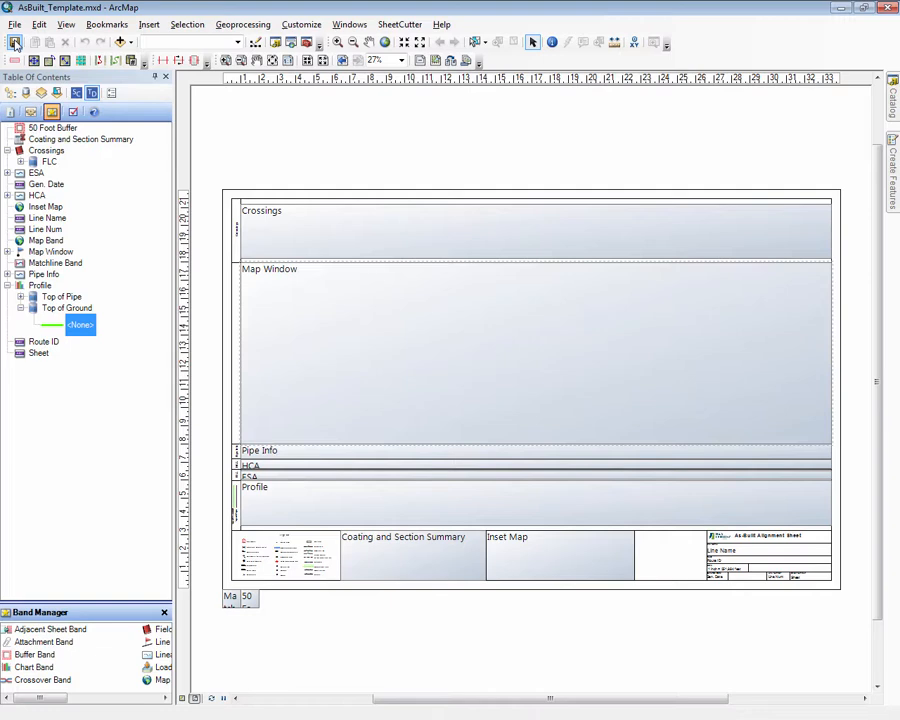
- Start a new Feature Data Source - Point display in the Profile chart band
double_click(42, 286)
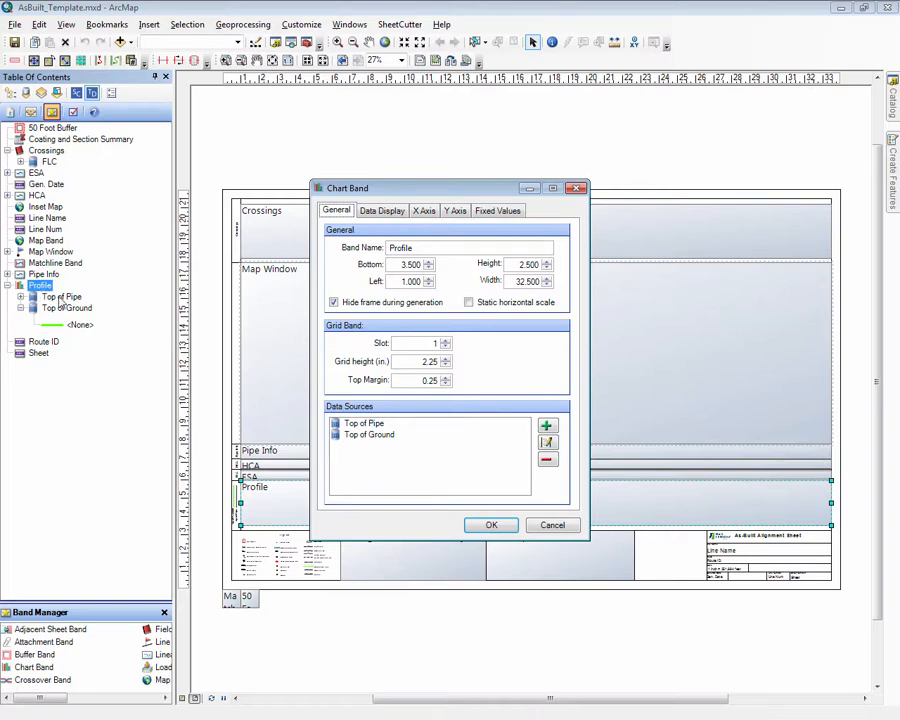
left_click(546, 426)
left_click(541, 362)
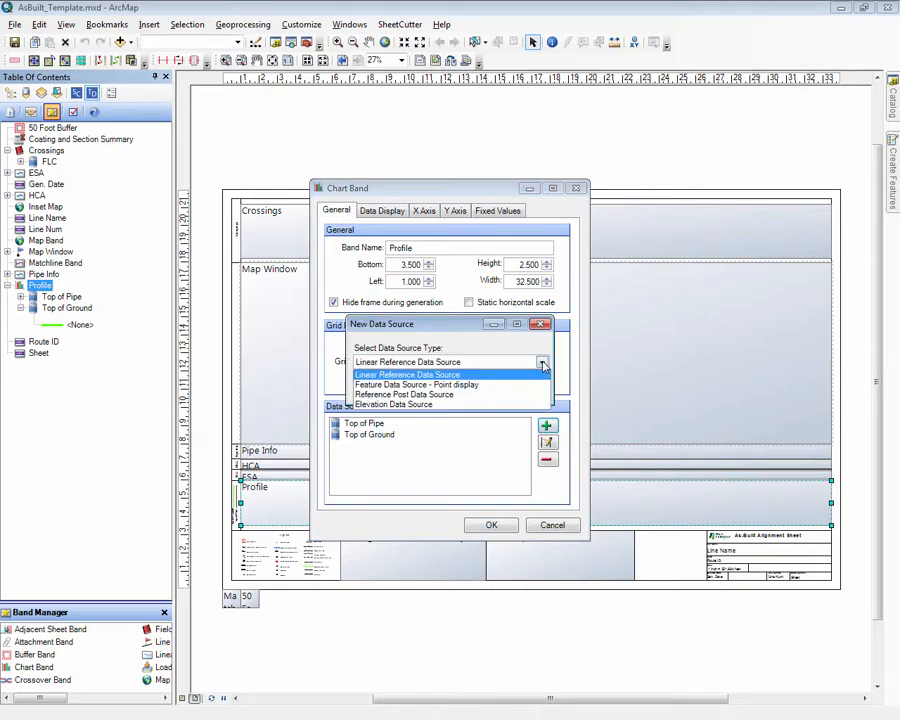
left_click(518, 385)
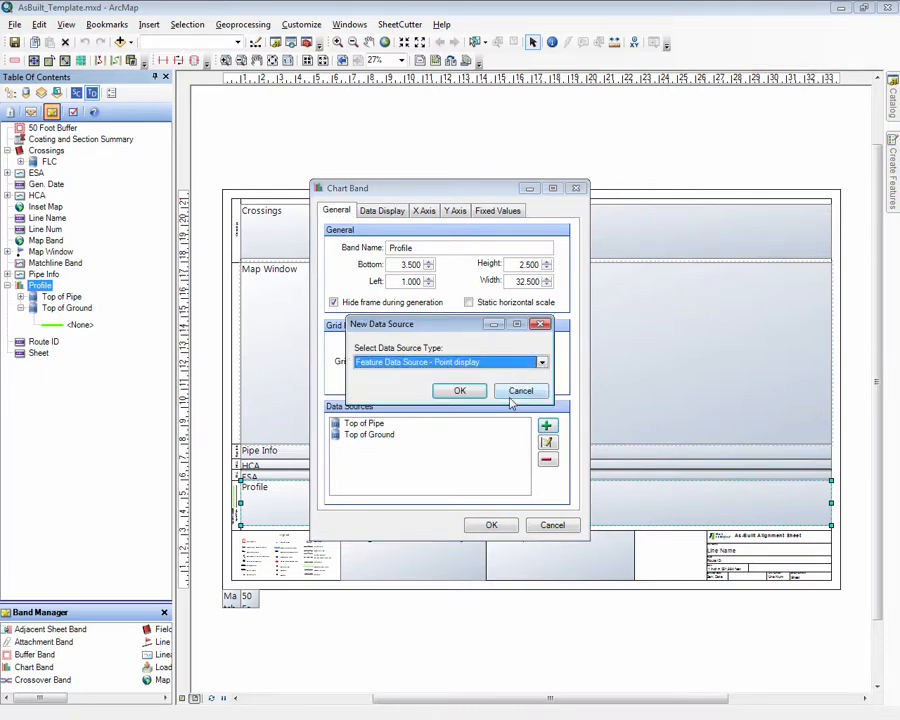
left_click(470, 393)
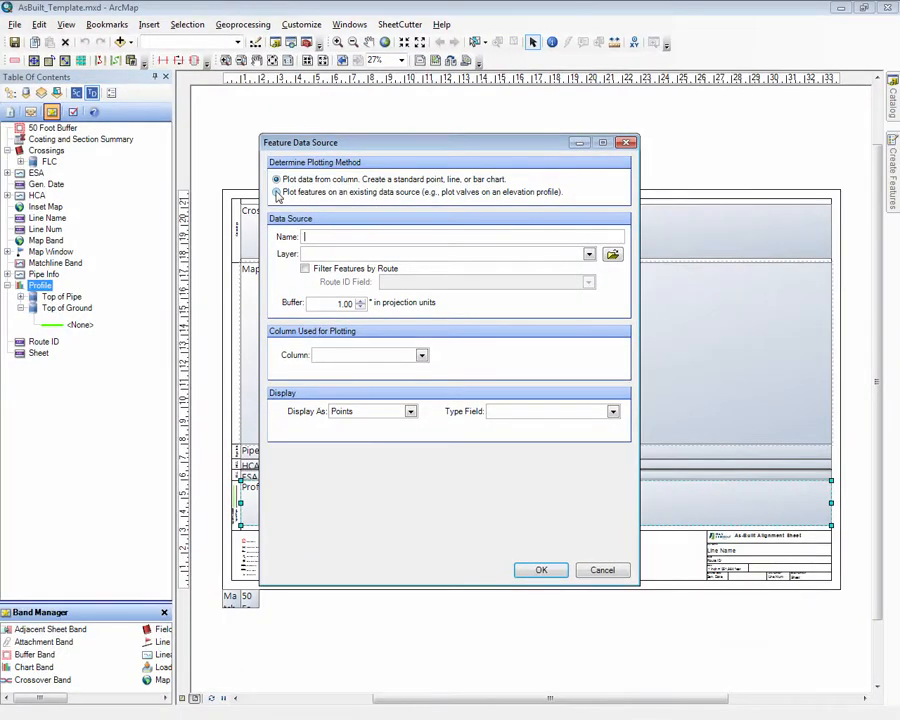
- Plot the features on the existing Top of Ground data source with feature labels enabled
left_click(277, 192)
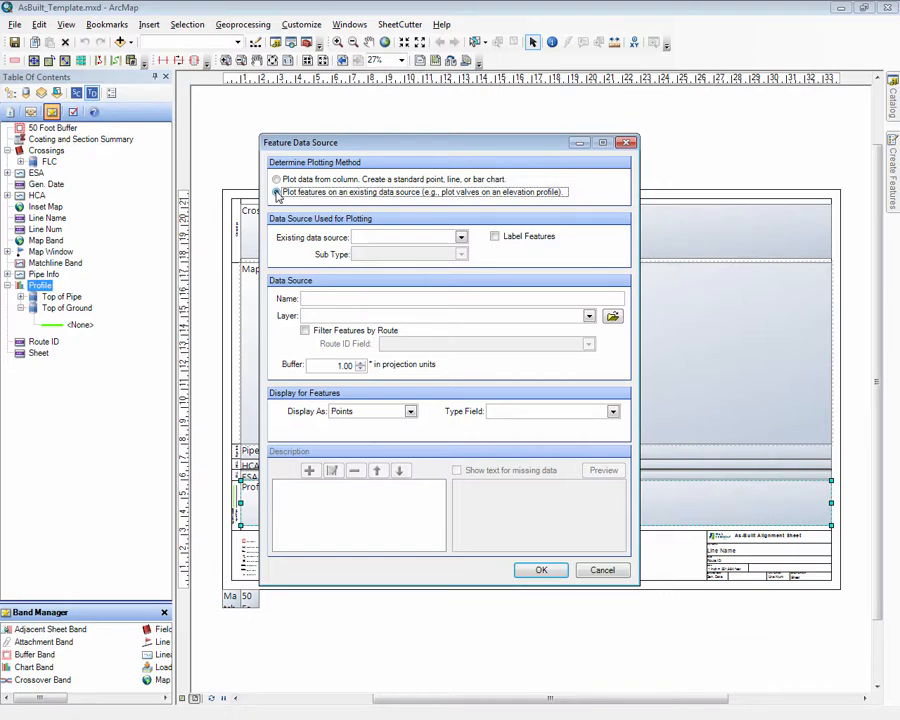
left_click(462, 238)
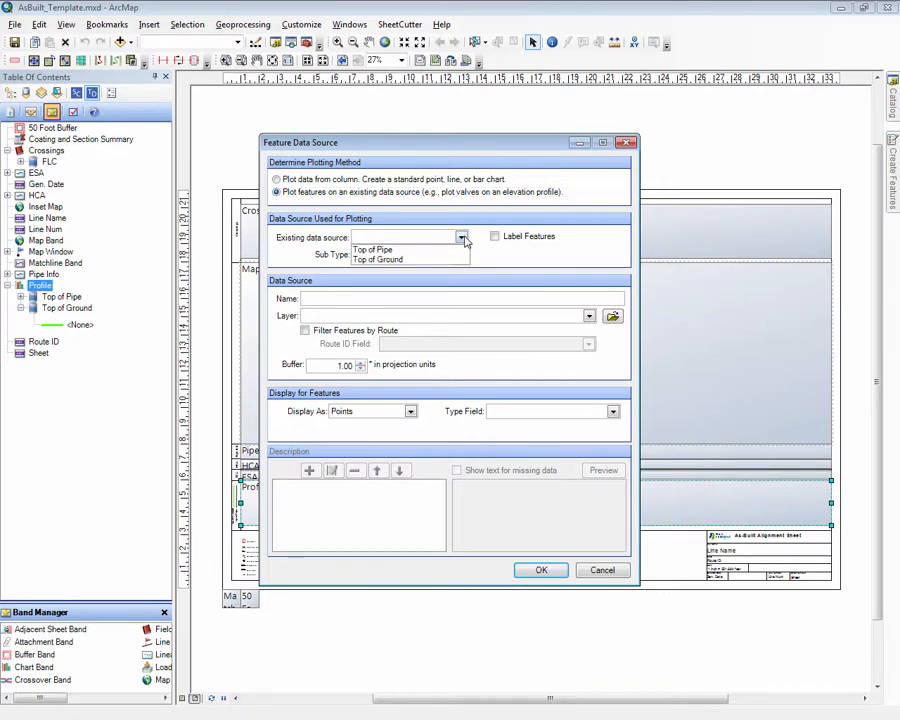
left_click(404, 261)
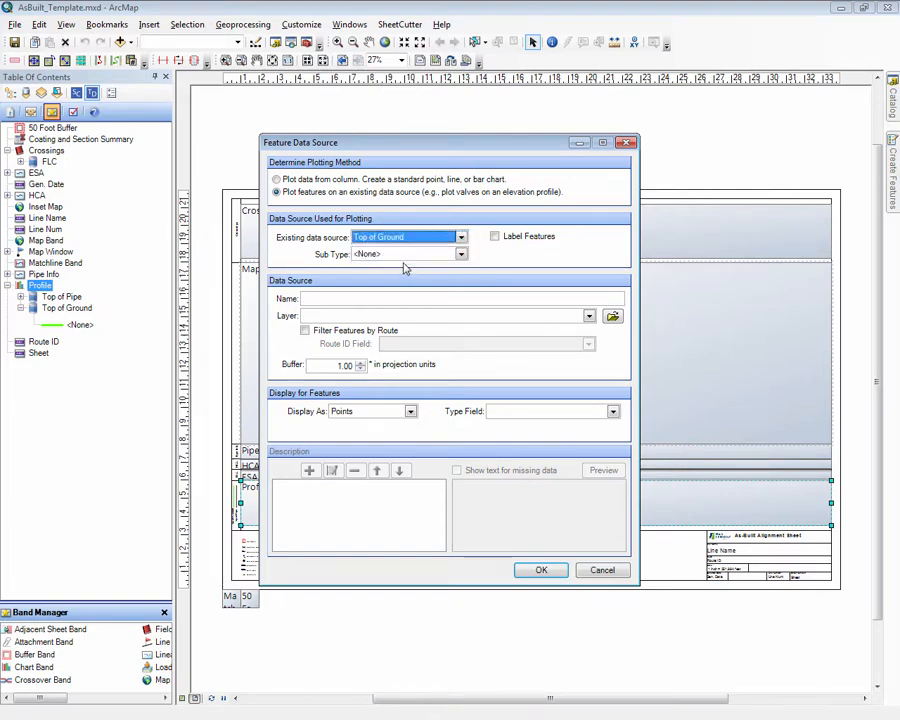
left_click(494, 237)
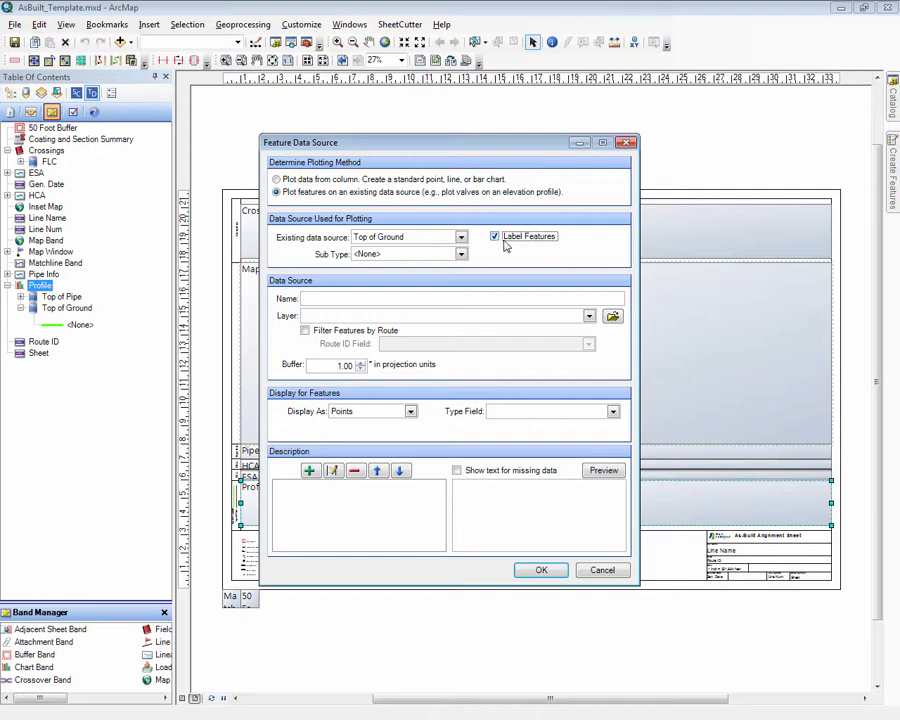
- Name the data source Road Crossings and assign it the ROAD_CROSSINGS layer
left_click(486, 294)
type("Road Crossings")
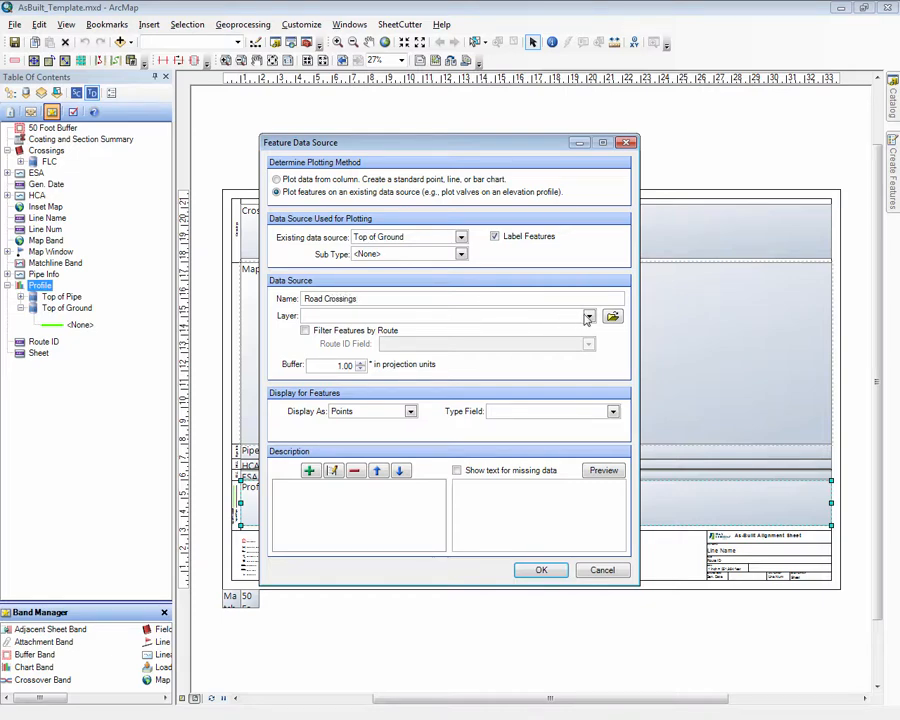
left_click(589, 315)
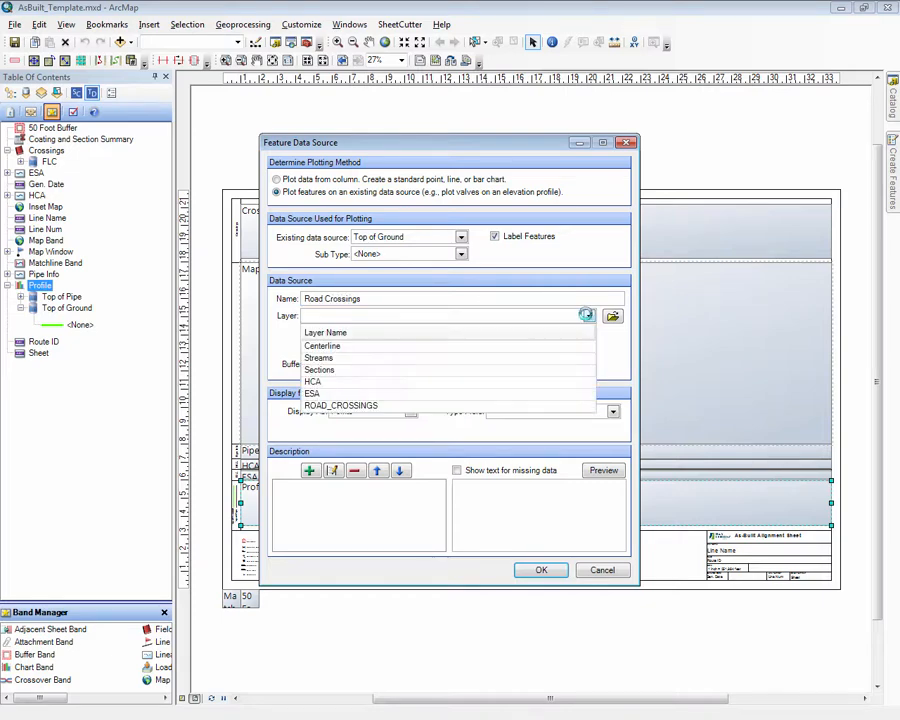
left_click(400, 407)
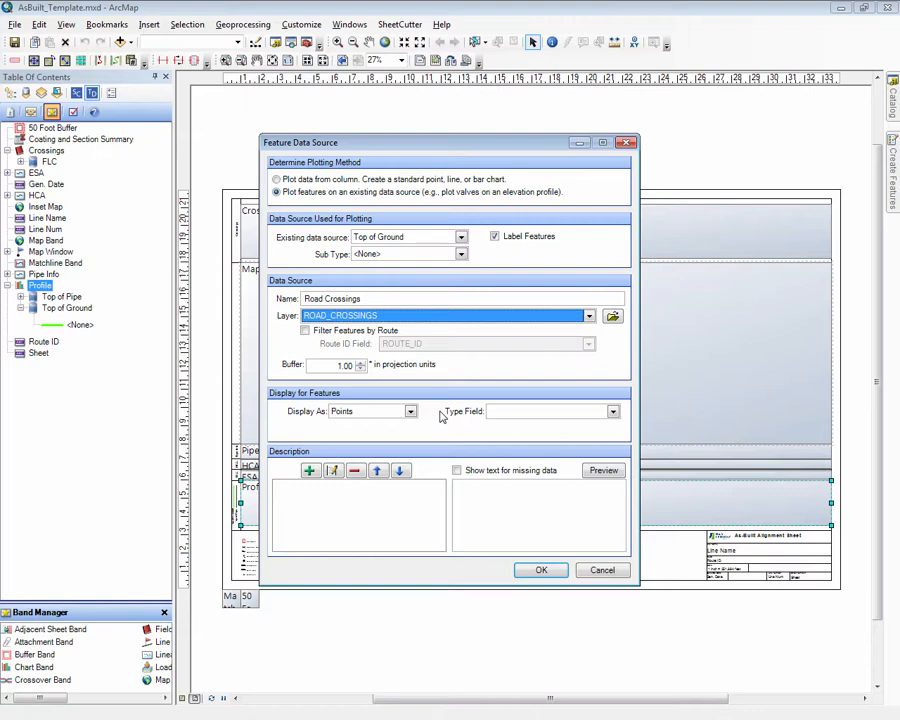
- Add the DESCRIPTION feature attribute as the Road Crossings label, preview the text and accept the data source
left_click(309, 470)
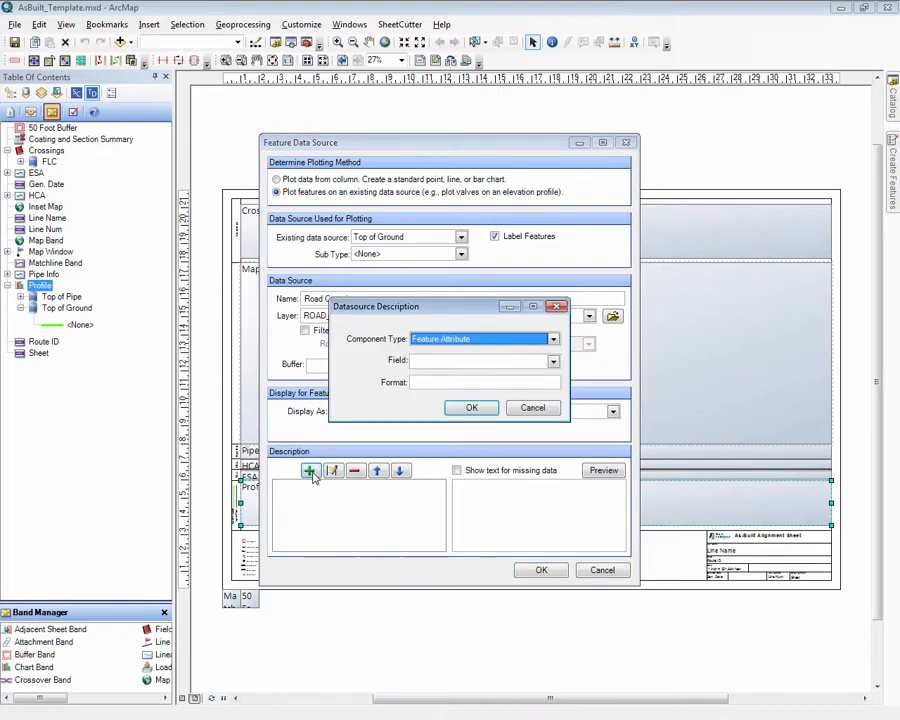
left_click(553, 361)
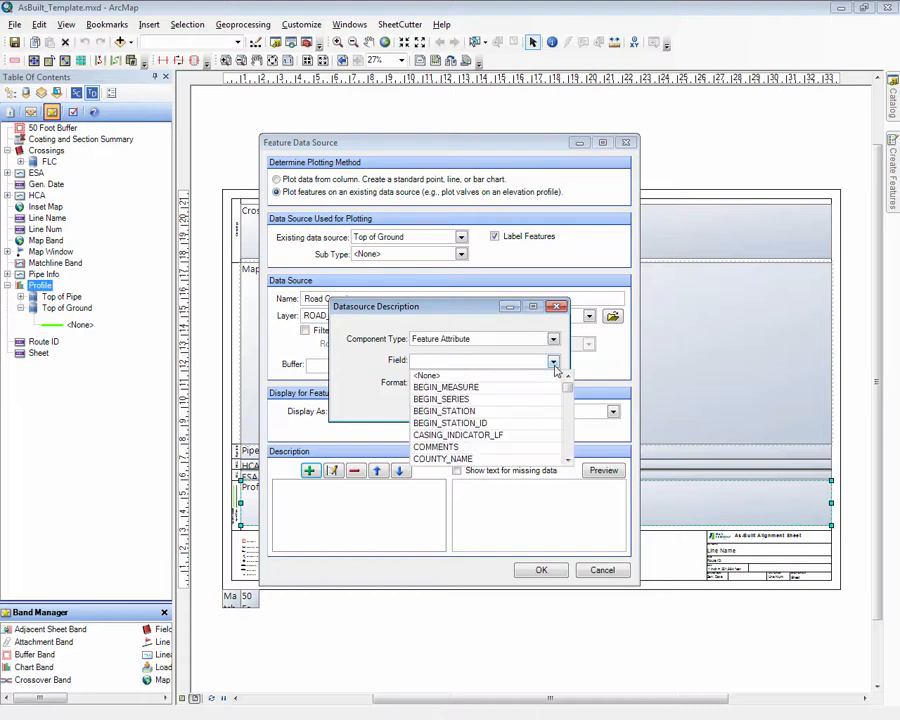
scroll(537, 400, "down", 2)
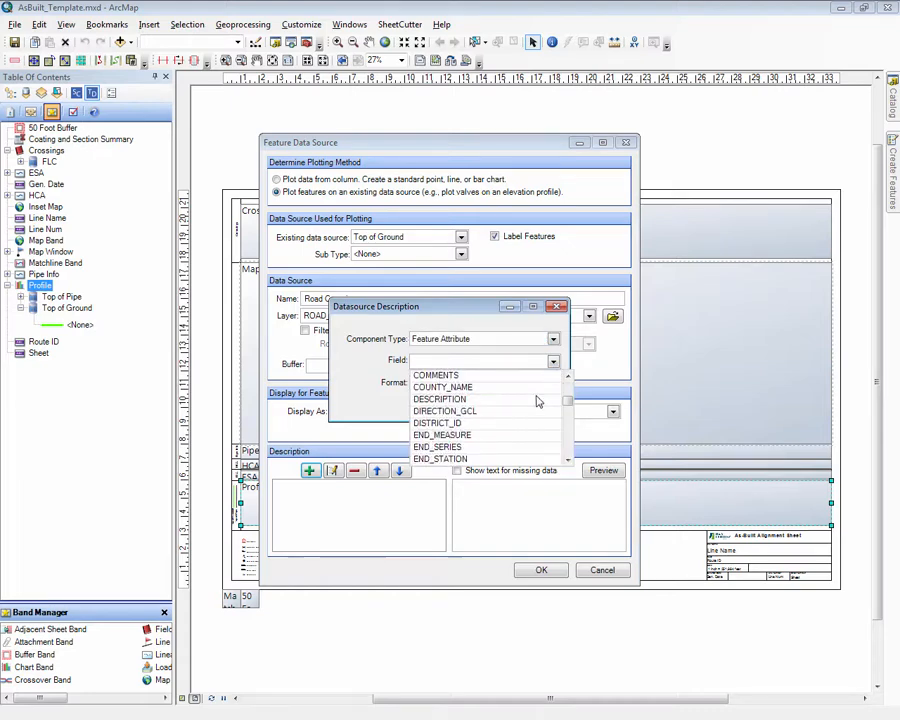
left_click(518, 401)
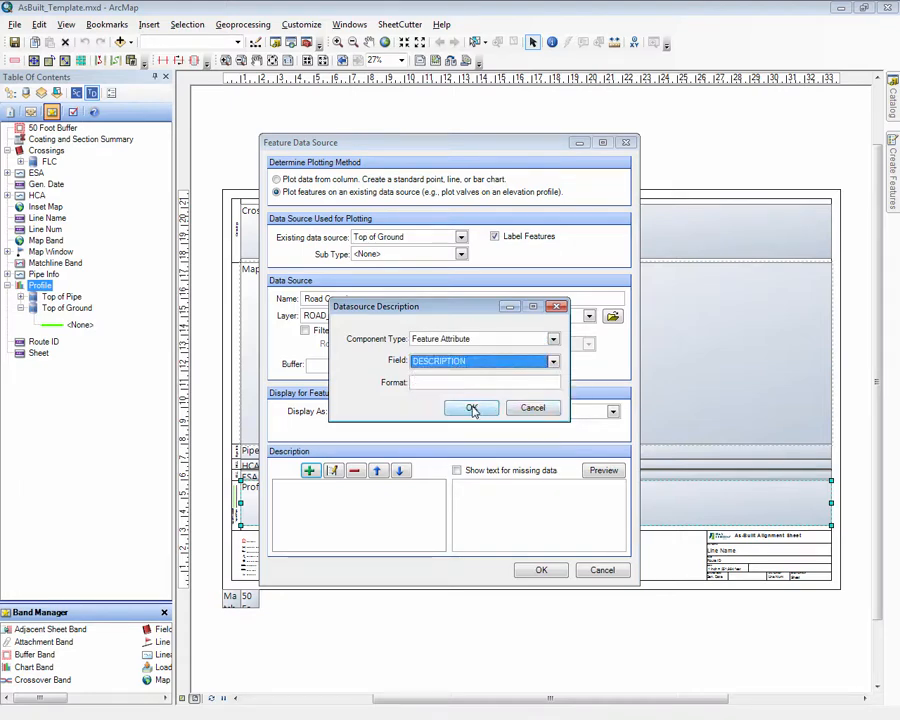
left_click(472, 409)
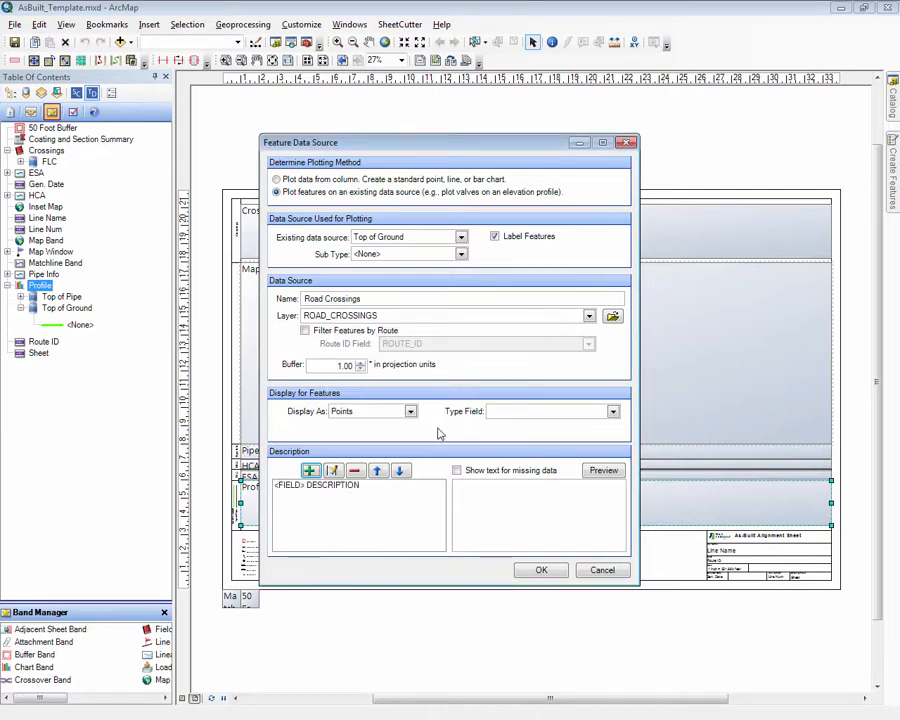
left_click(603, 470)
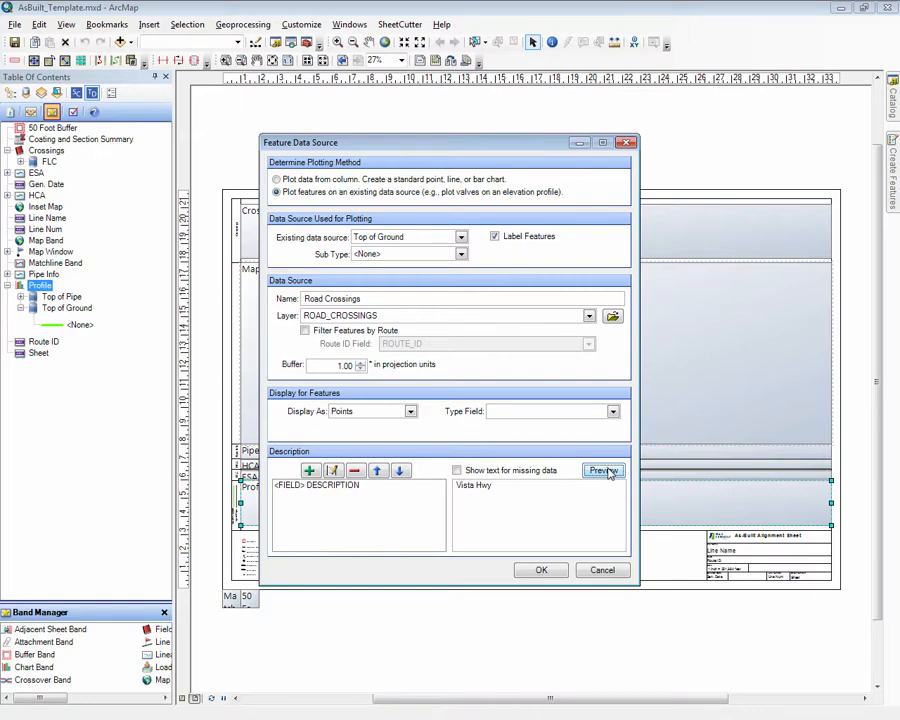
left_click(539, 569)
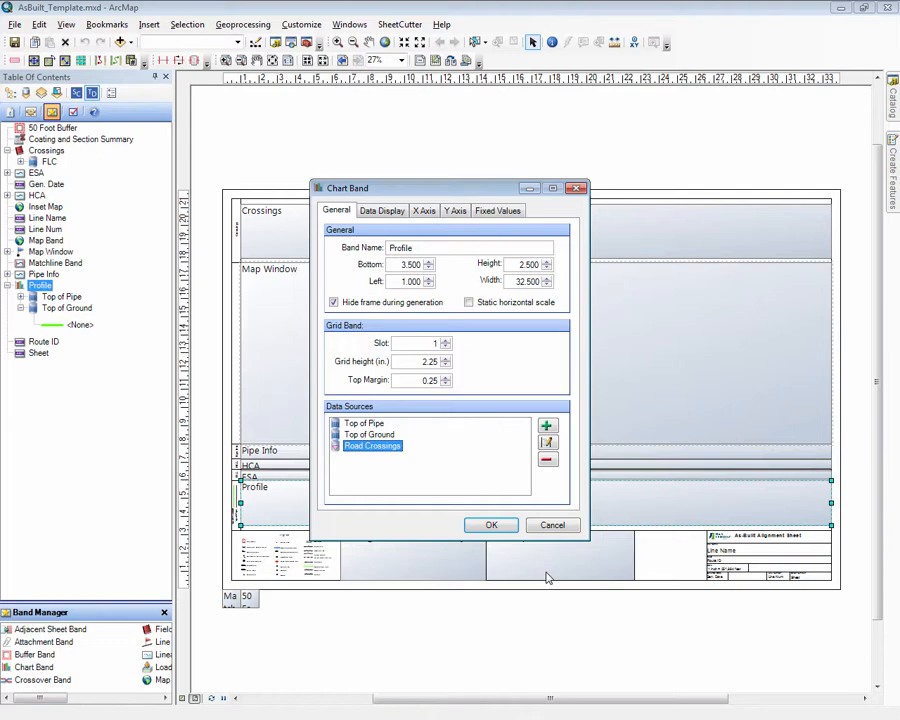
- Reload the Profile band's data display sub classes to include Road Crossings
left_click(382, 213)
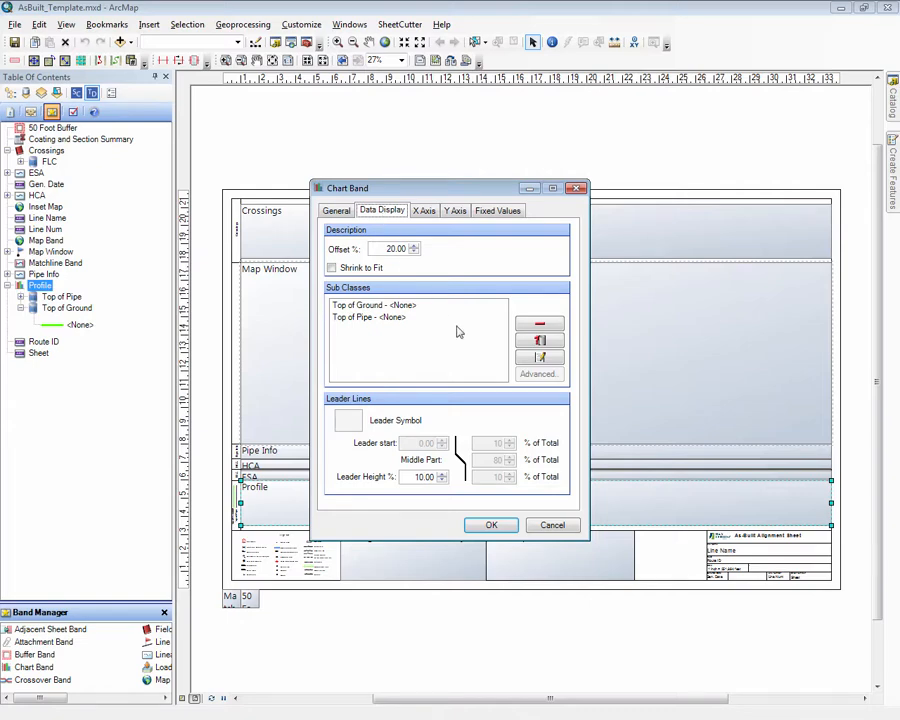
left_click(548, 341)
left_click(464, 399)
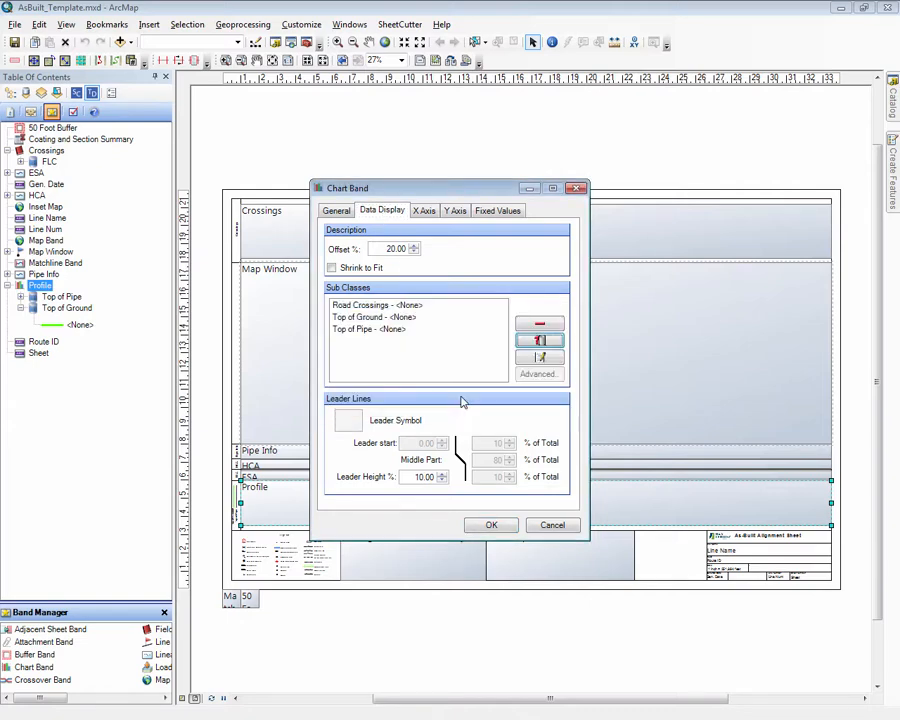
- Recolor the Road Crossings sub class marker gray and accept the Profile band settings
left_click(364, 306)
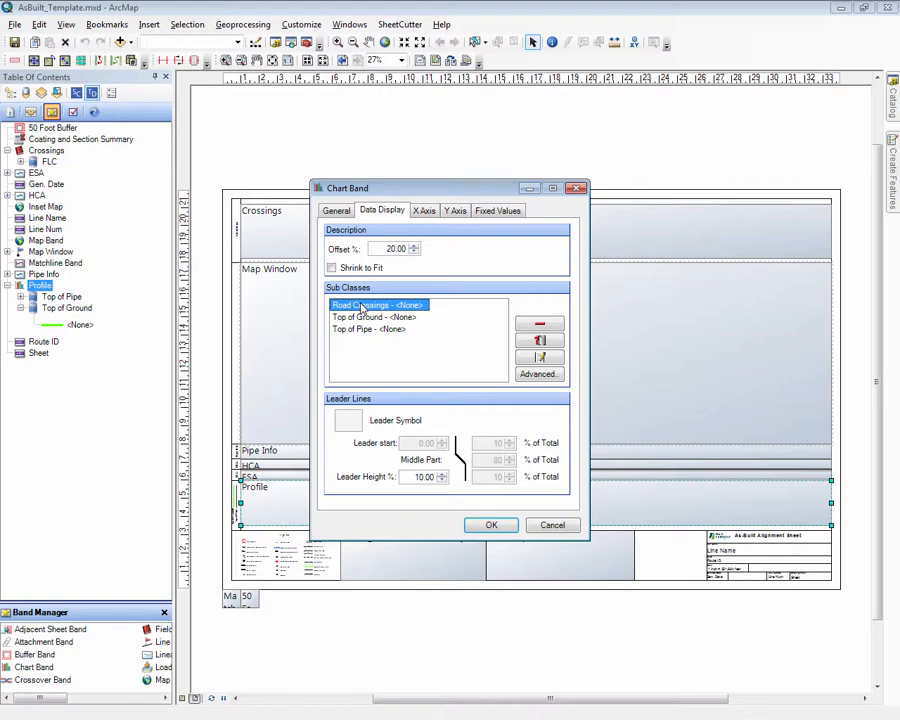
double_click(364, 306)
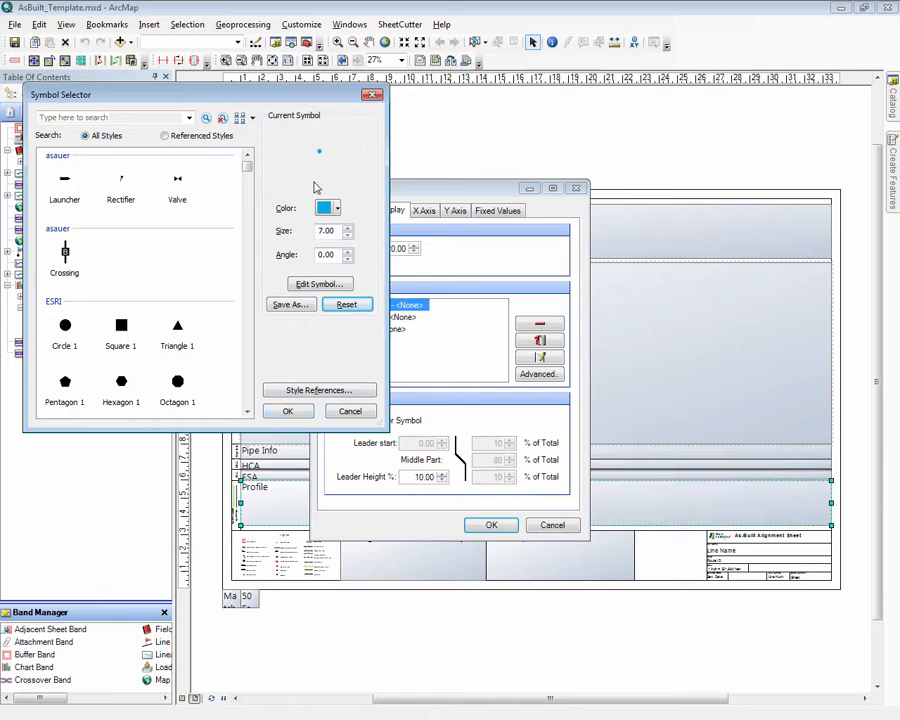
left_click(337, 208)
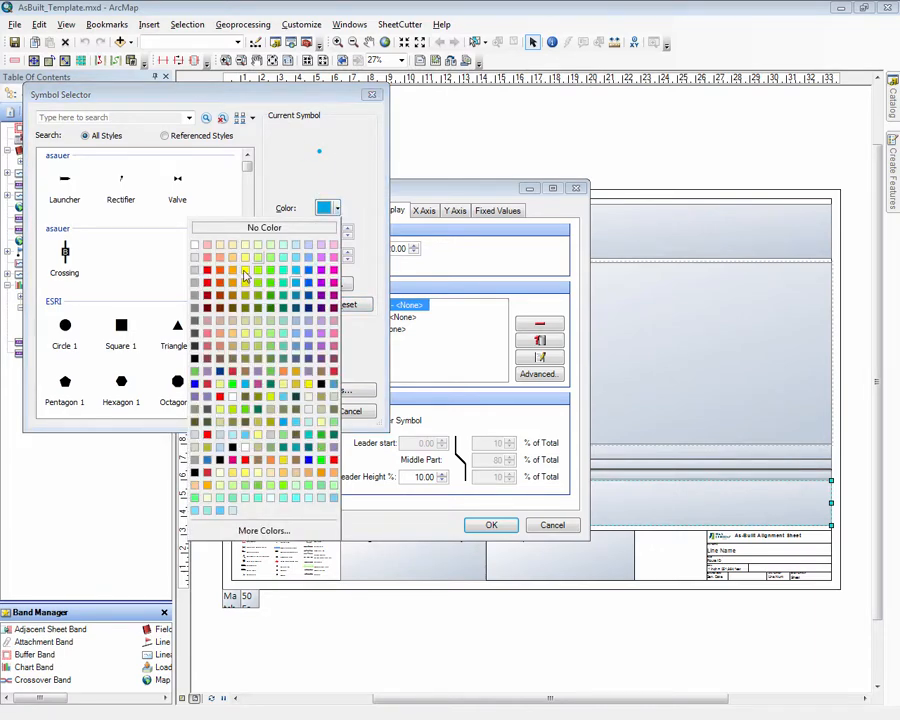
left_click(199, 303)
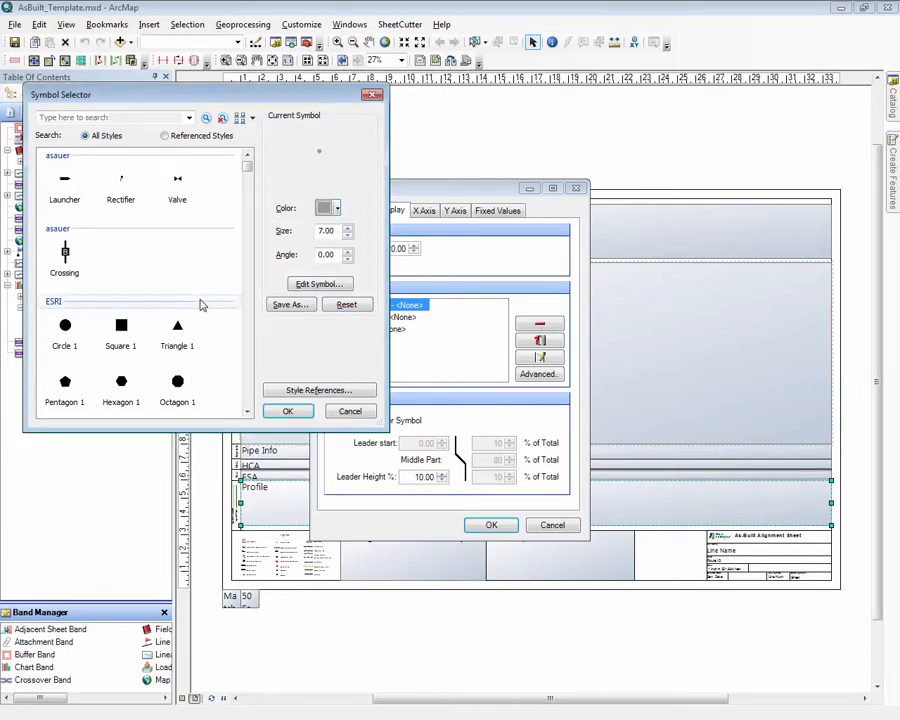
left_click(290, 413)
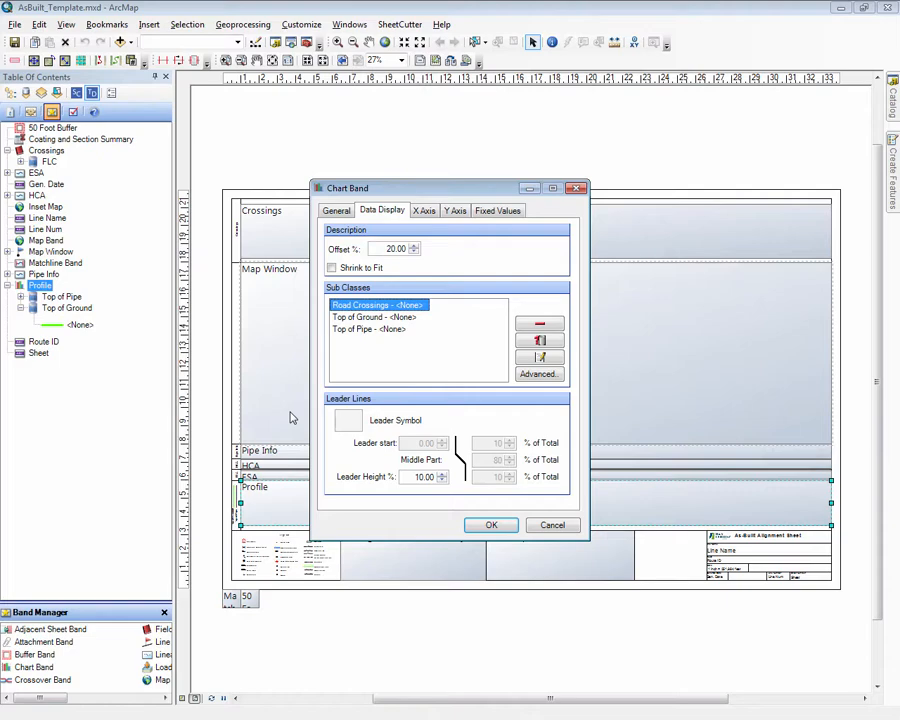
left_click(489, 524)
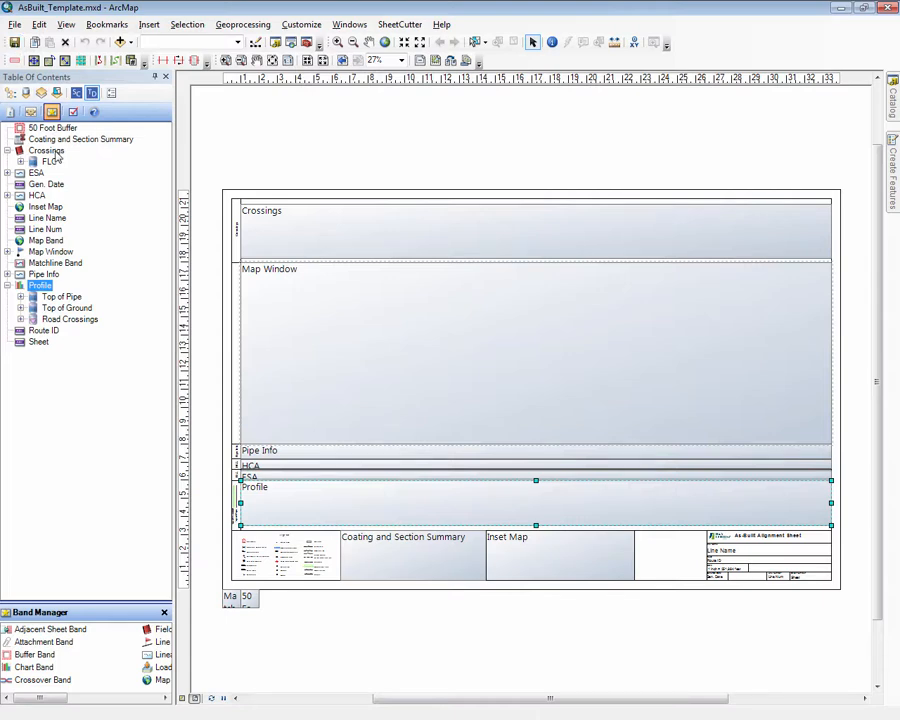
- Examine the attribute table of the Streams layer in the Map Band data frame for fields usable as crossing labels
left_click(10, 92)
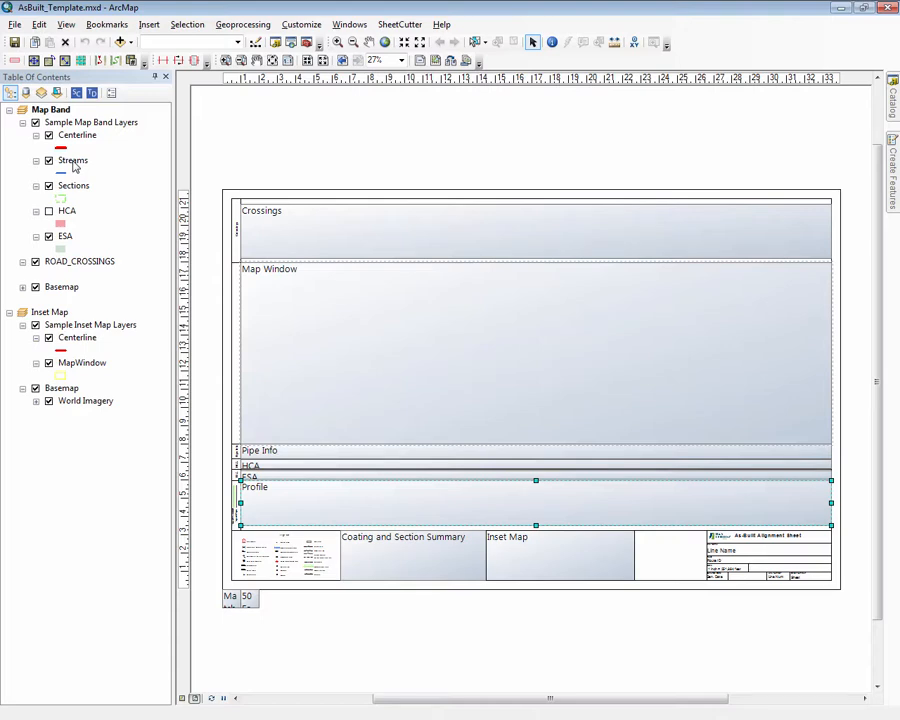
right_click(73, 164)
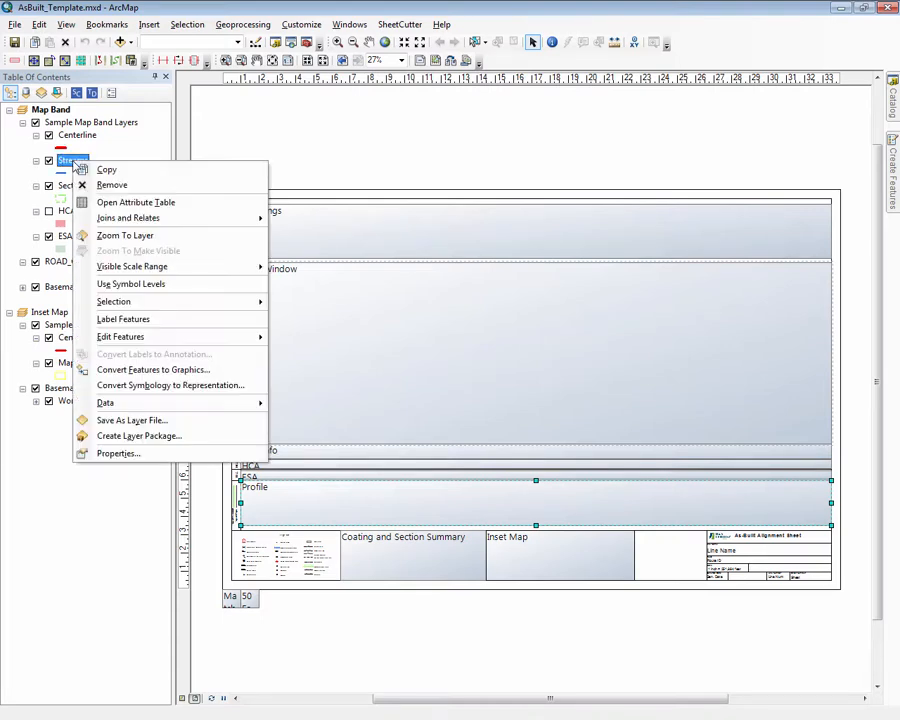
left_click(130, 203)
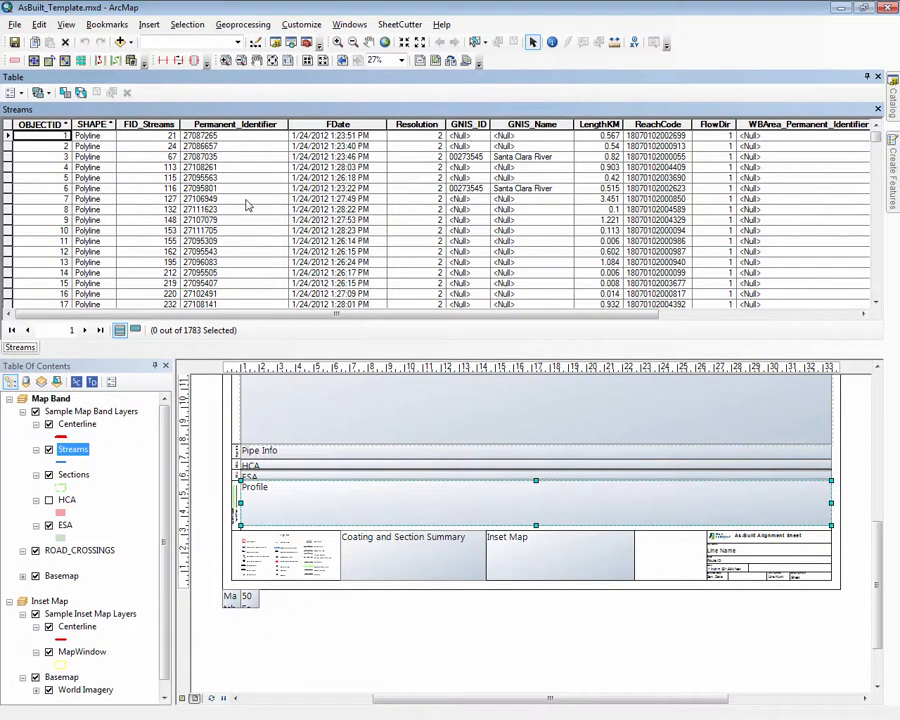
left_click_drag(210, 318, 337, 321)
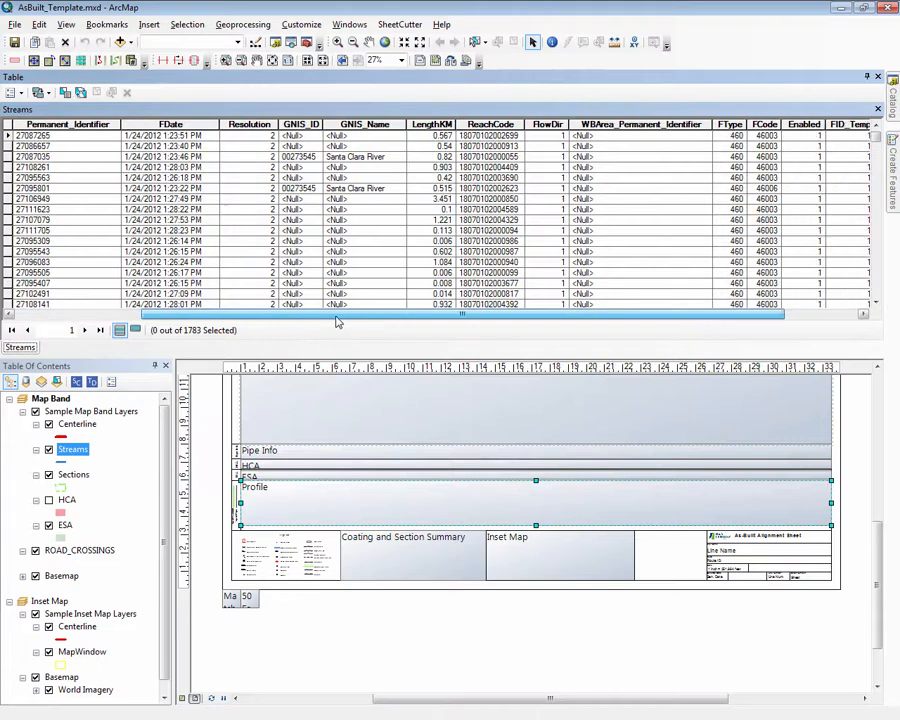
left_click(878, 79)
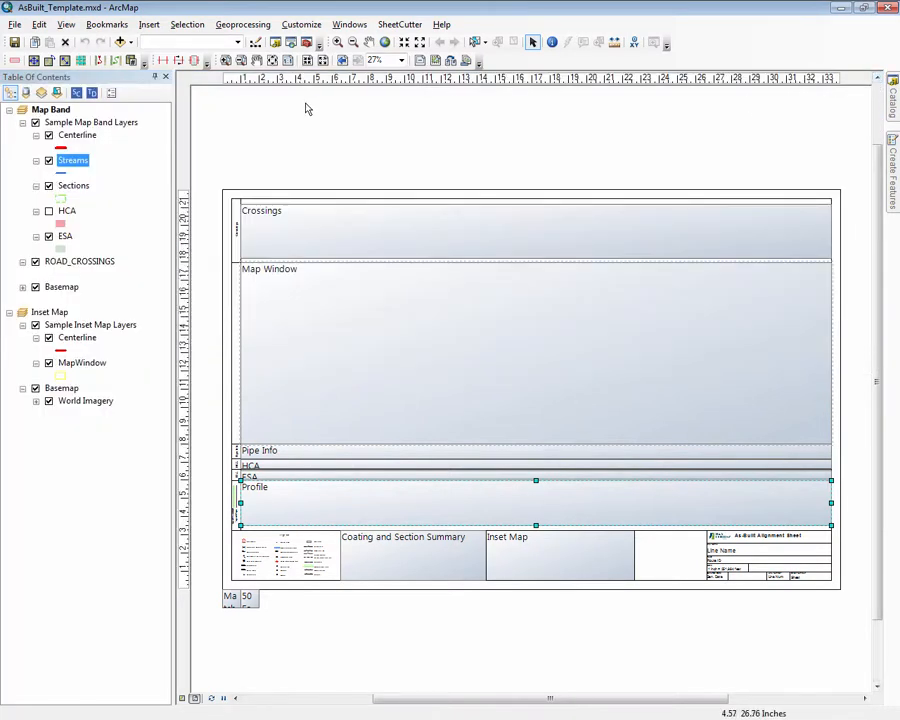
- Add a new Feature Data Source - Point display to the template's Crossings band
left_click(91, 93)
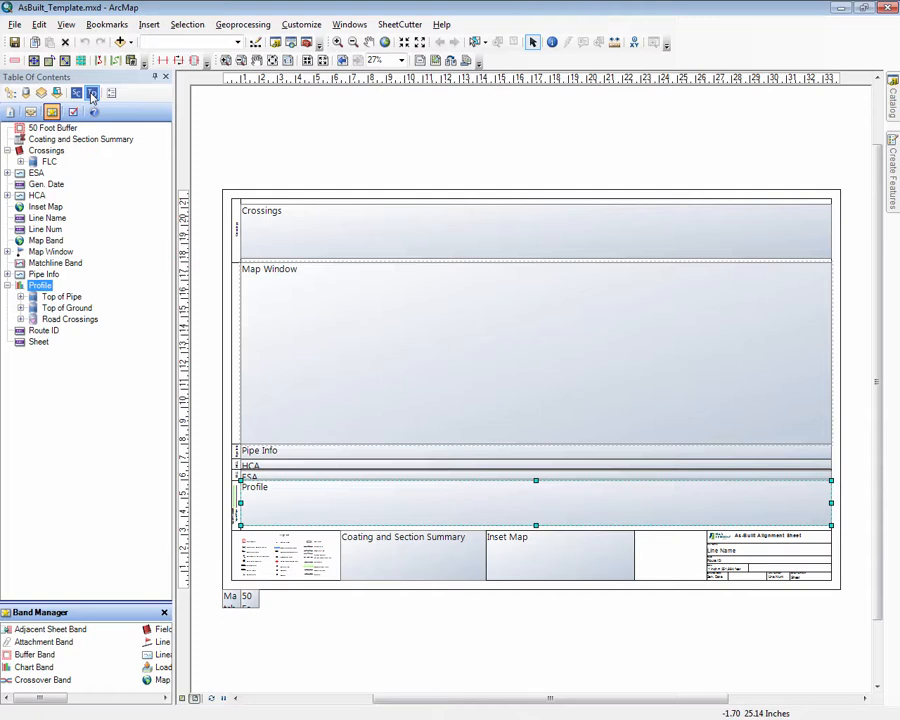
double_click(47, 152)
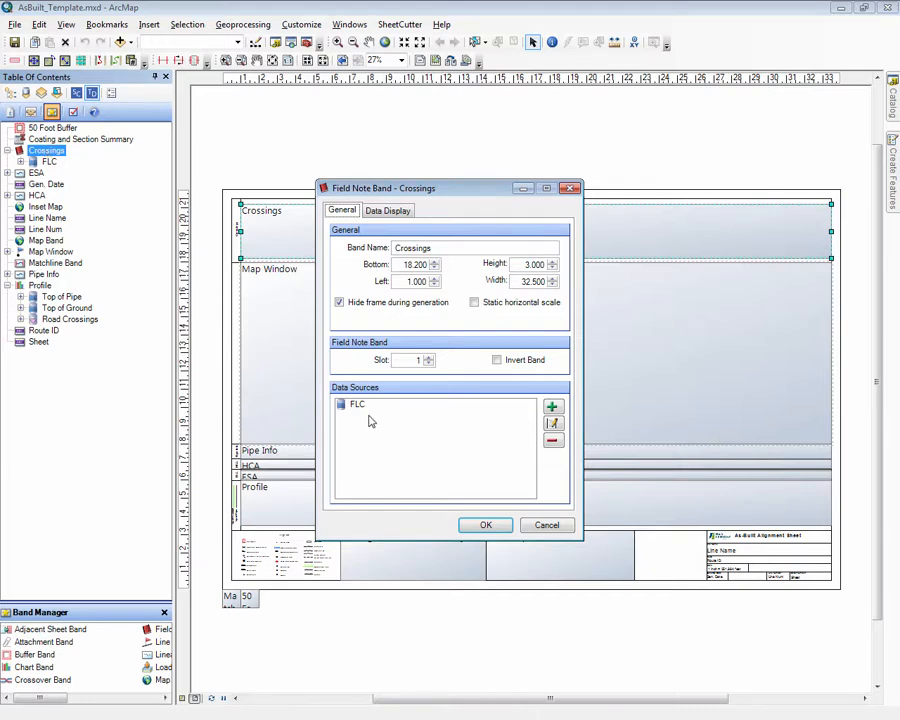
left_click(557, 408)
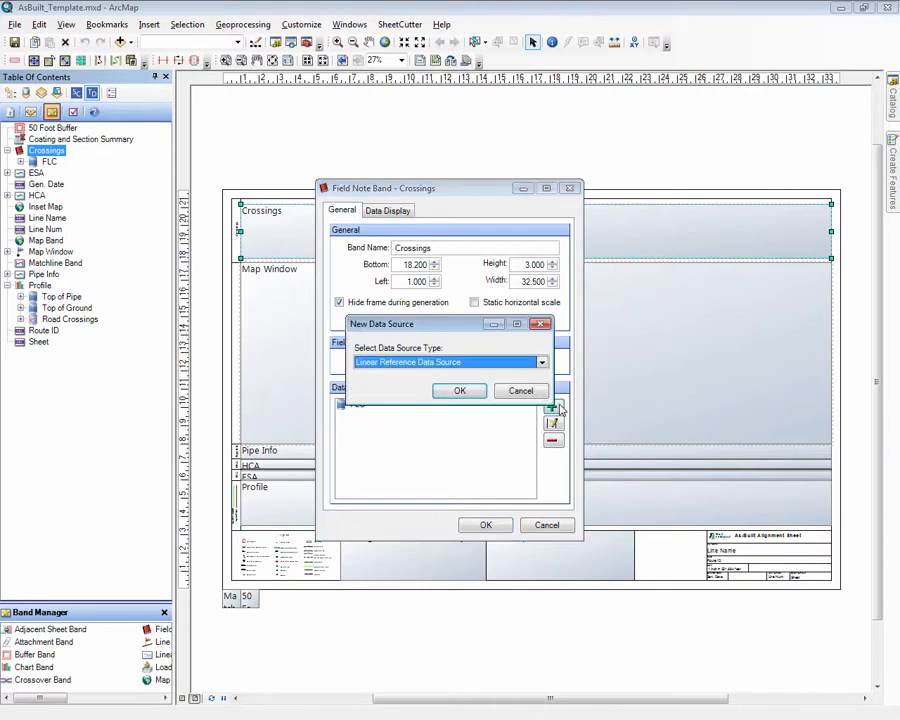
left_click(542, 362)
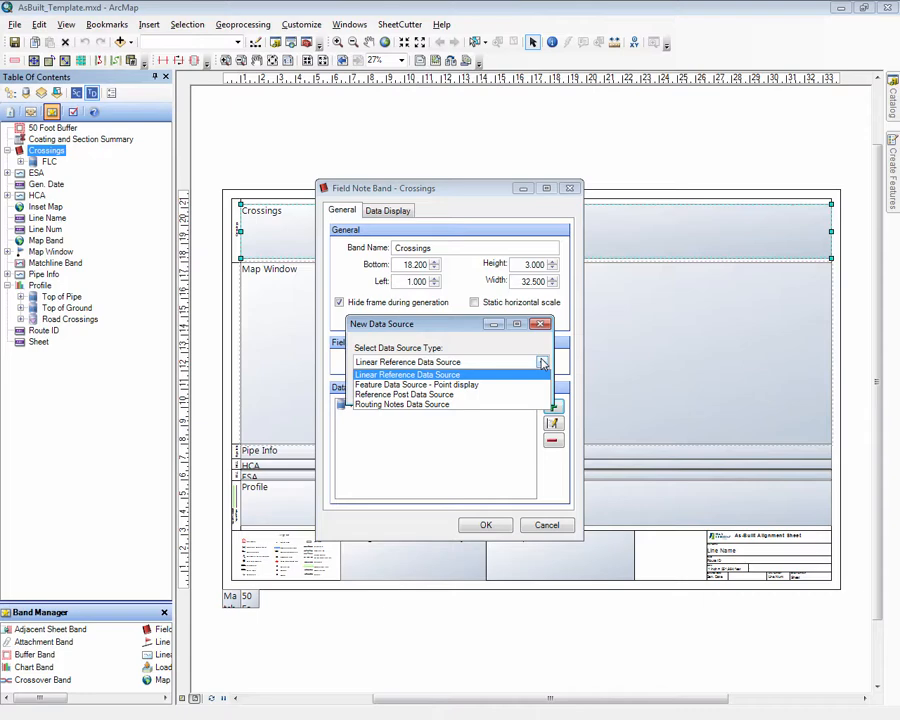
left_click(494, 385)
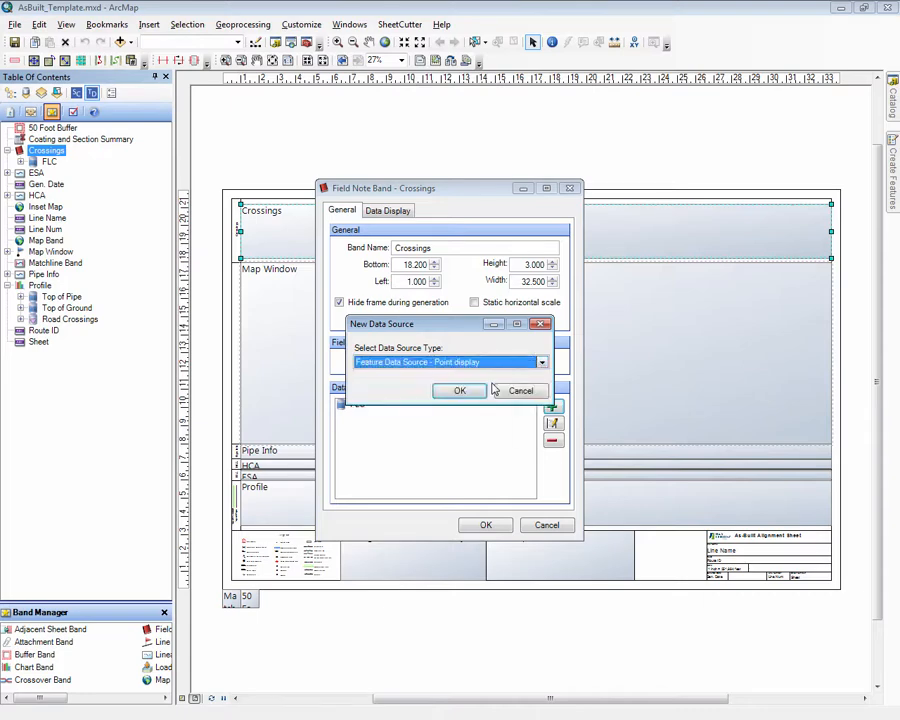
left_click(460, 391)
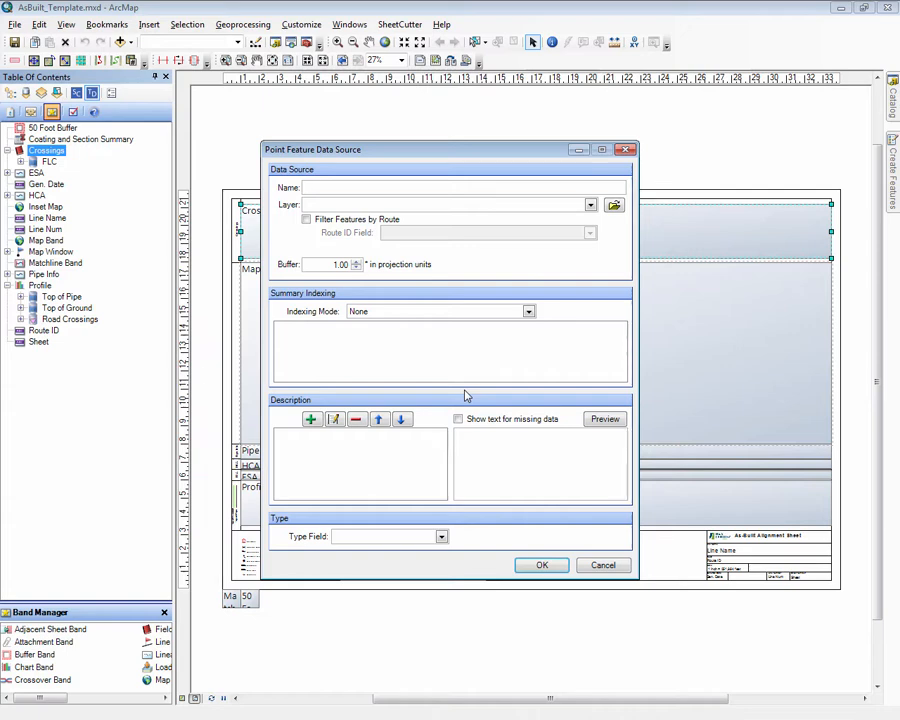
- Name the point feature data source WATERWAY and assign it the Streams layer
type("WATERWAY")
left_click(589, 205)
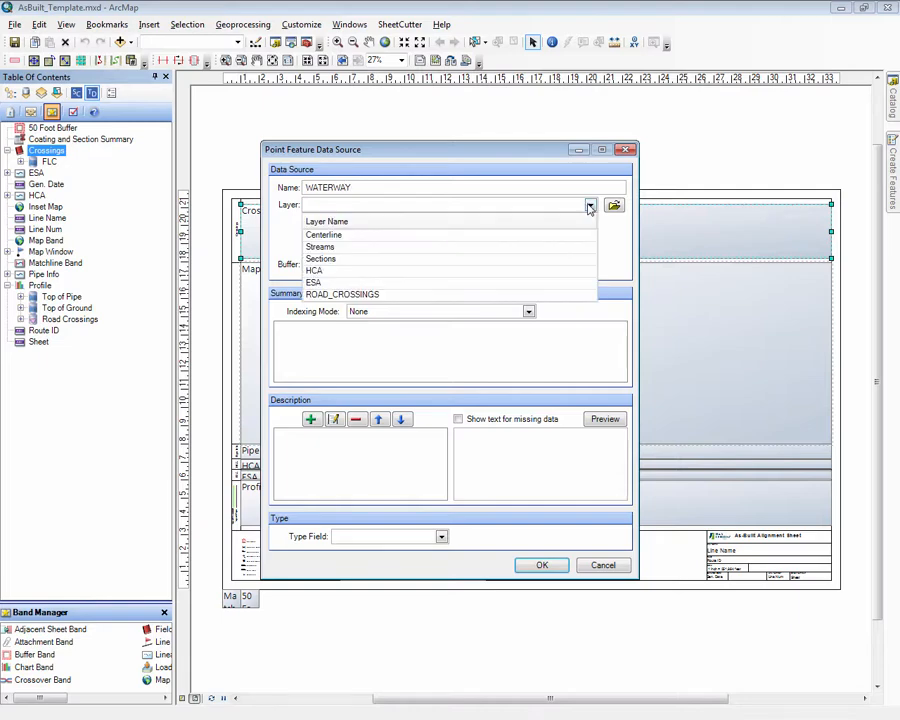
left_click(355, 250)
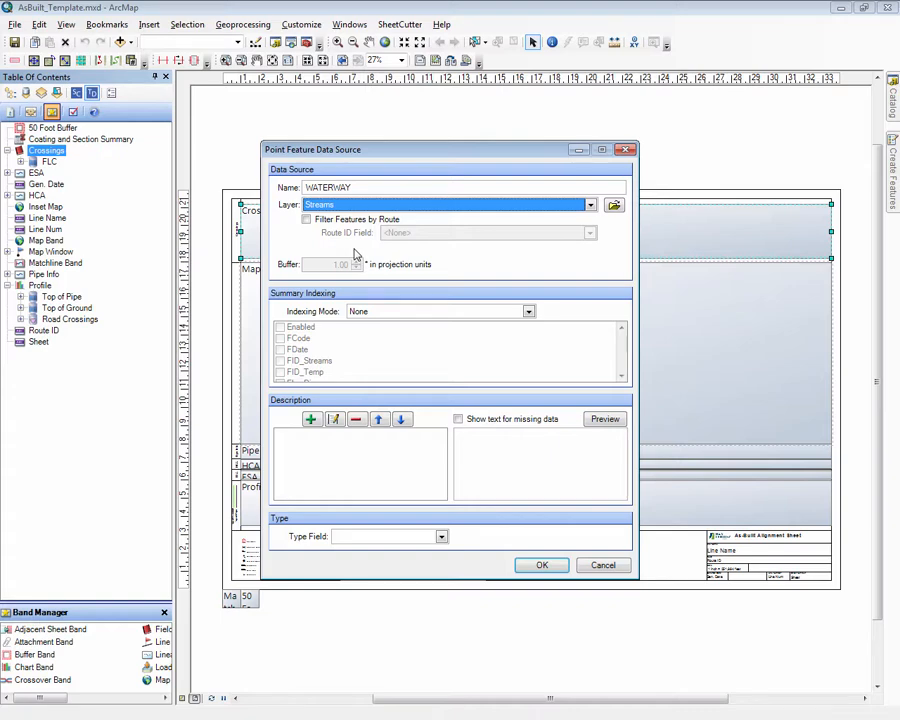
- Add the user text WATERWAY as the data source's description, preview it and accept the data source
left_click(310, 419)
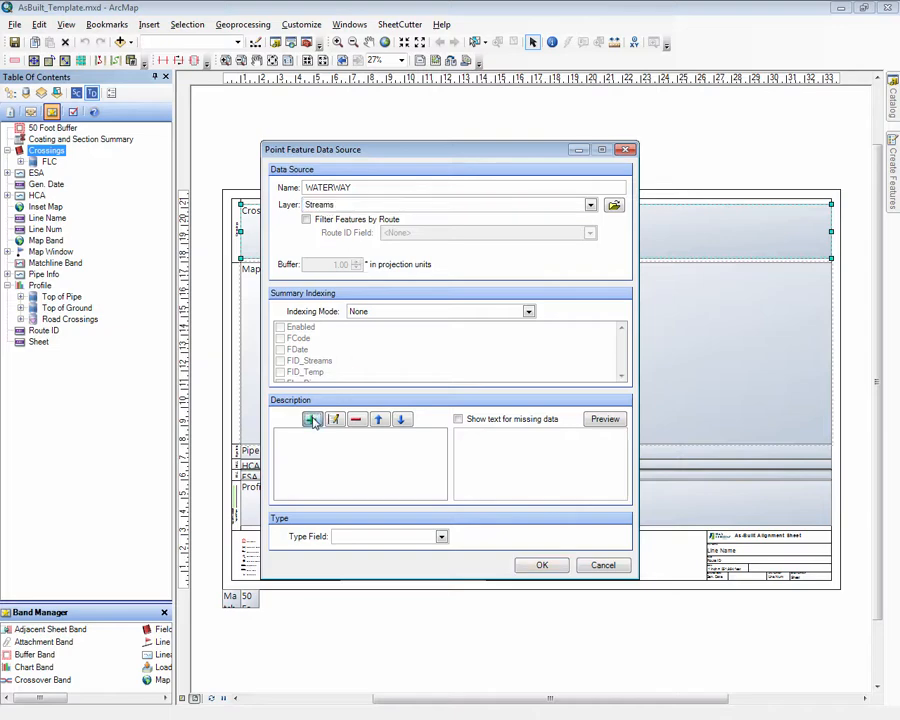
left_click(553, 339)
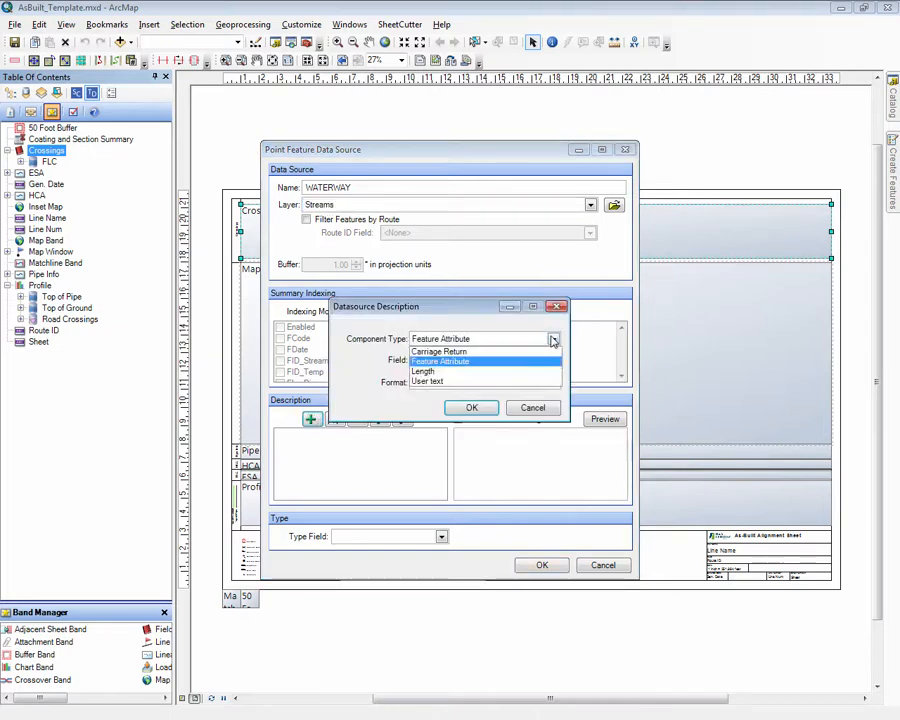
left_click(484, 381)
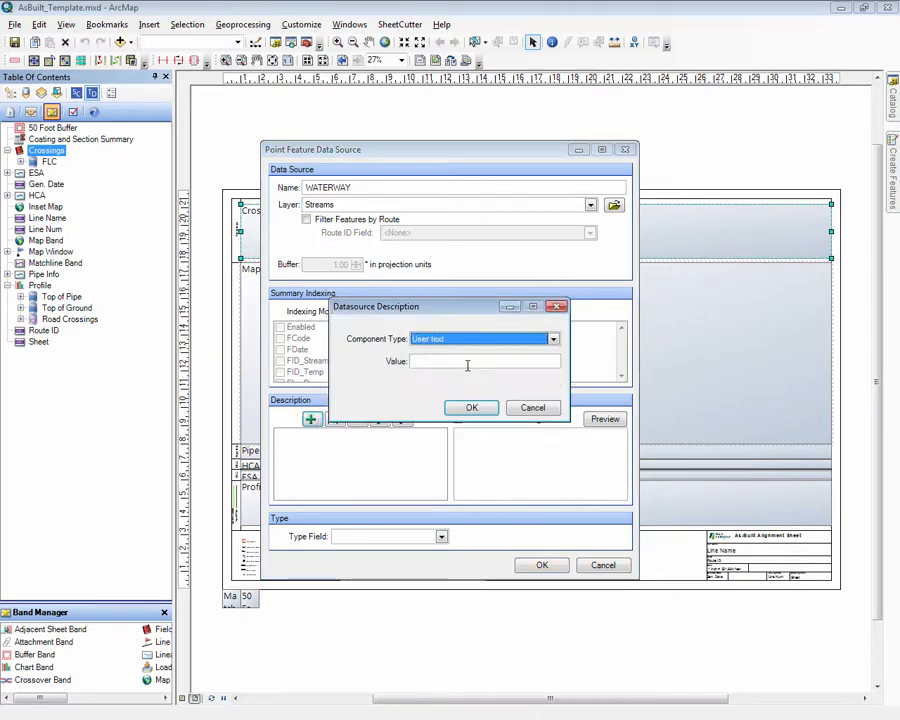
left_click(467, 363)
type("WATER")
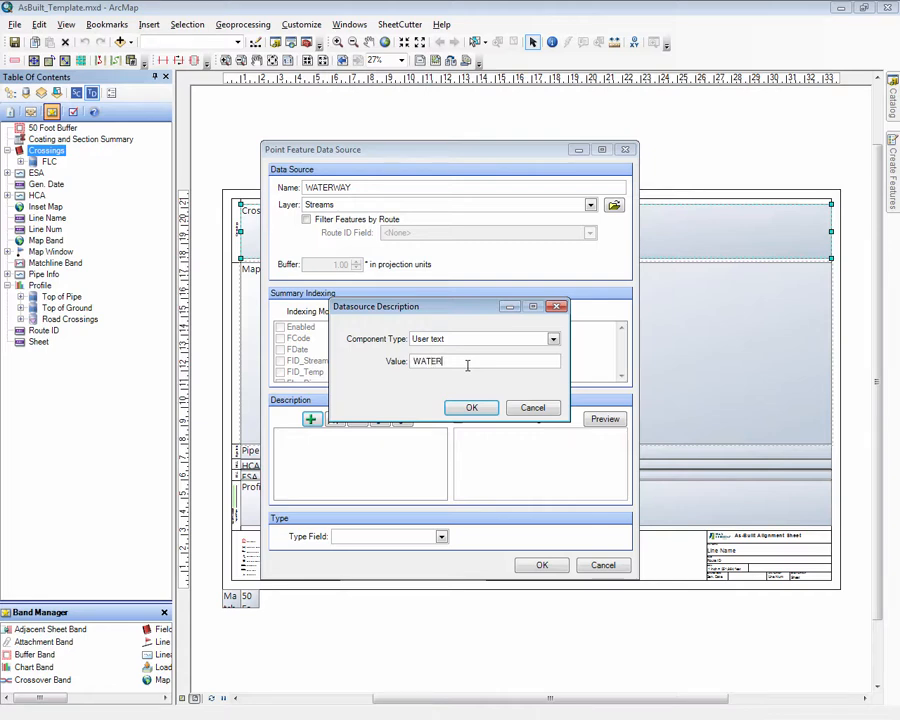
type("WAY")
left_click(472, 407)
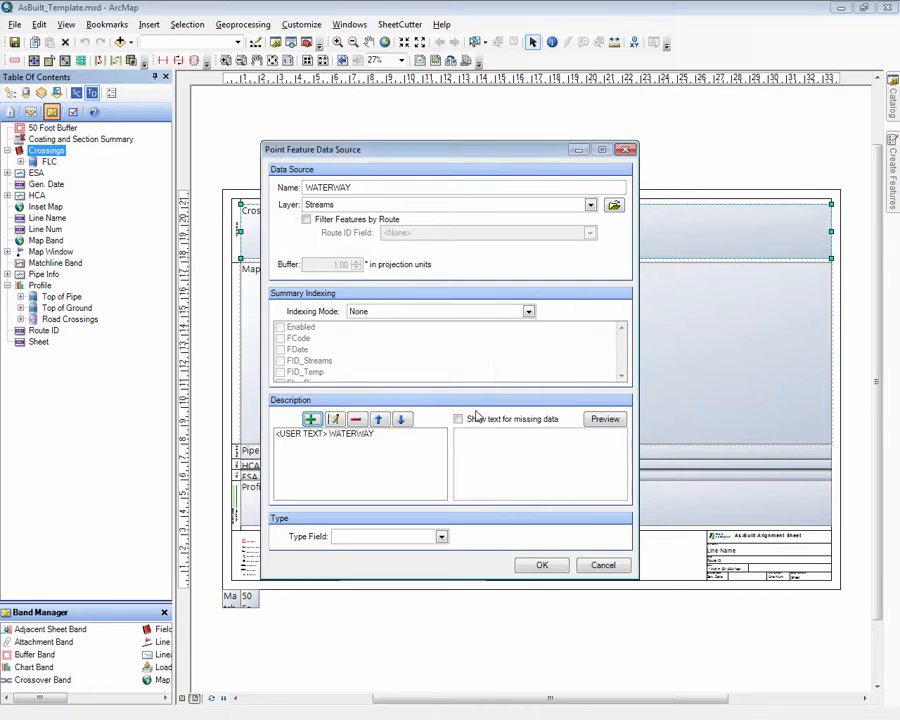
left_click(600, 421)
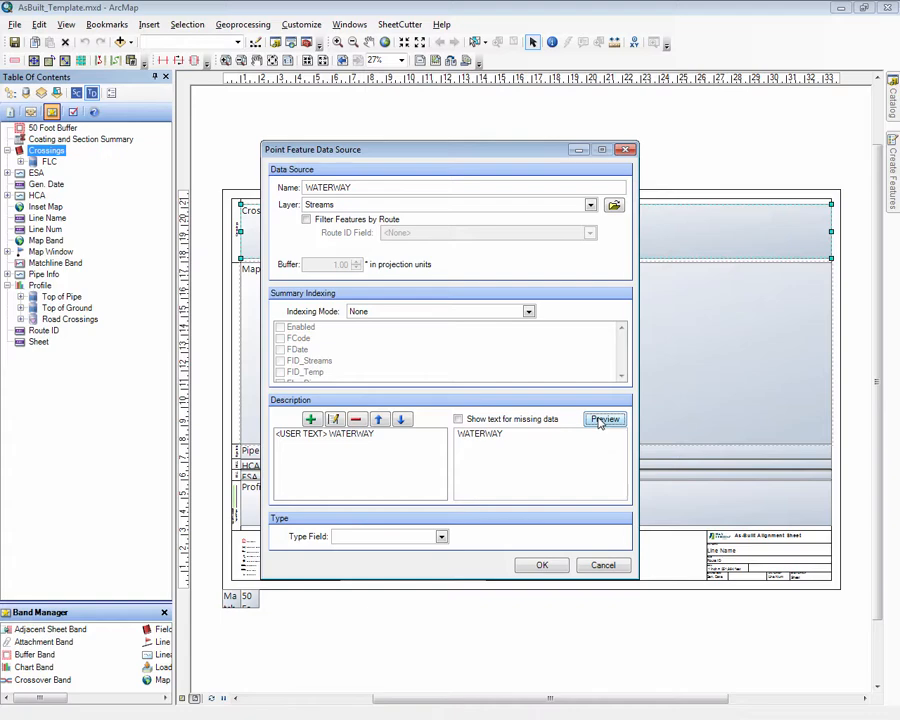
left_click(542, 565)
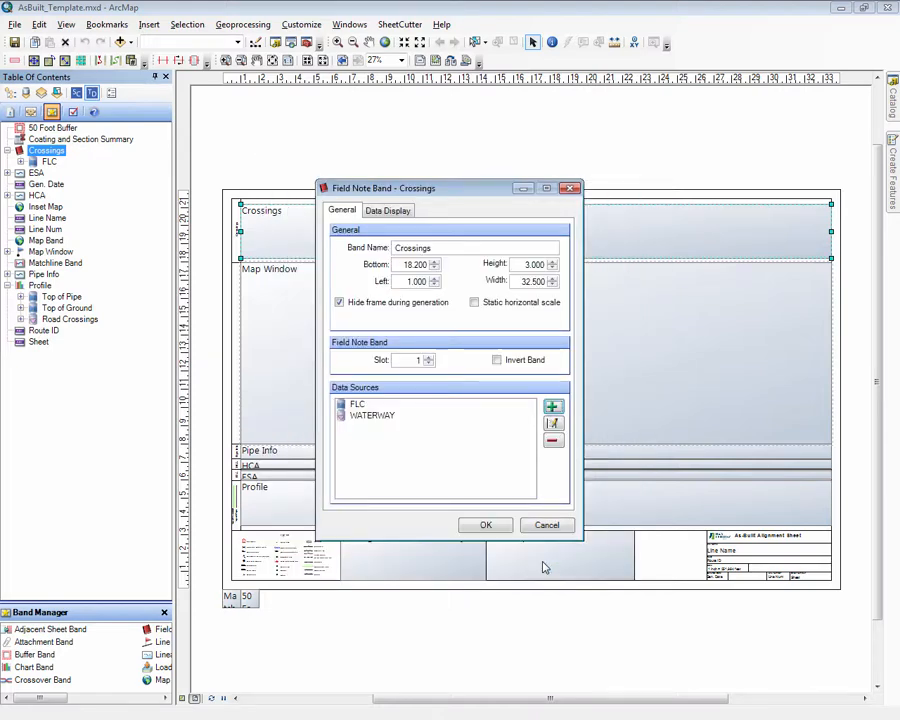
- Inspect the marker symbols of the Crossings band's FLC - PWL and FLC - SEW note types
left_click(398, 215)
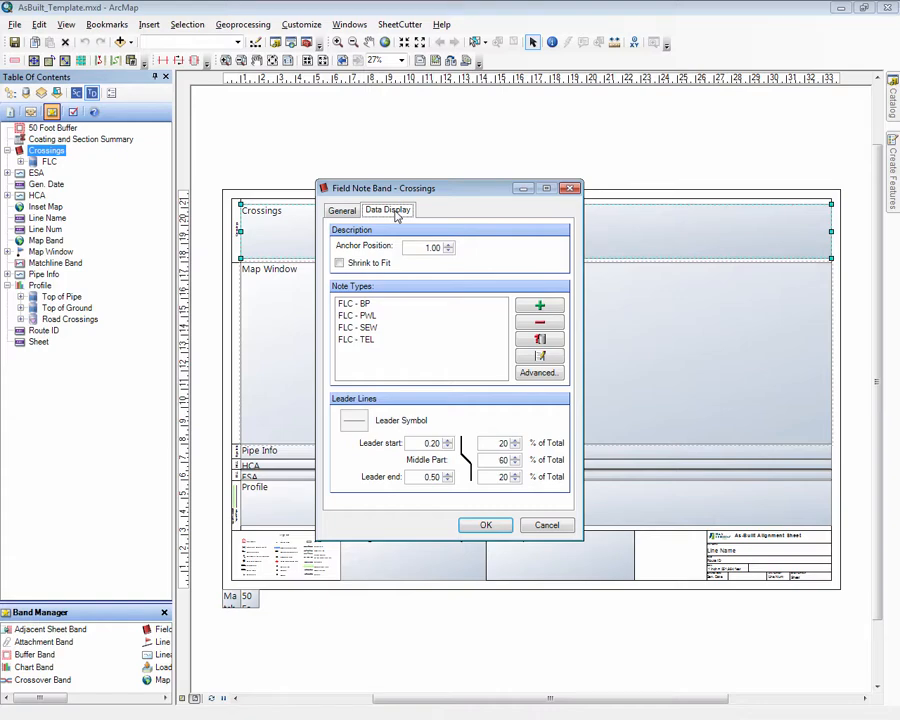
double_click(368, 318)
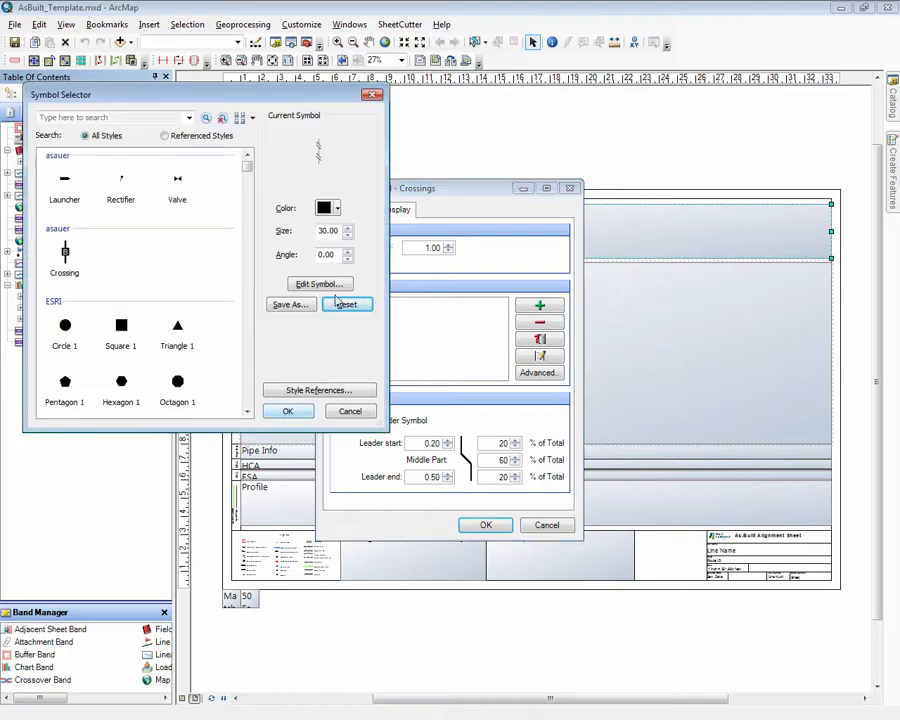
left_click(288, 411)
double_click(367, 335)
left_click(288, 411)
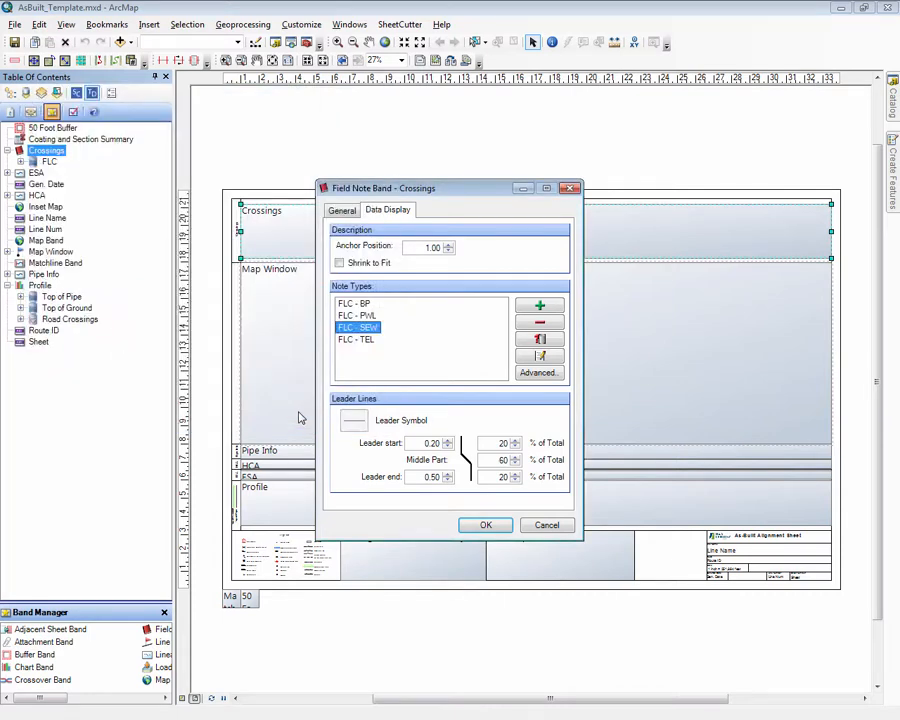
- Load the WATERWAY note type into the Crossings band, keeping the existing subclasses, and set its marker to NCS Pipeline character 77
left_click(552, 343)
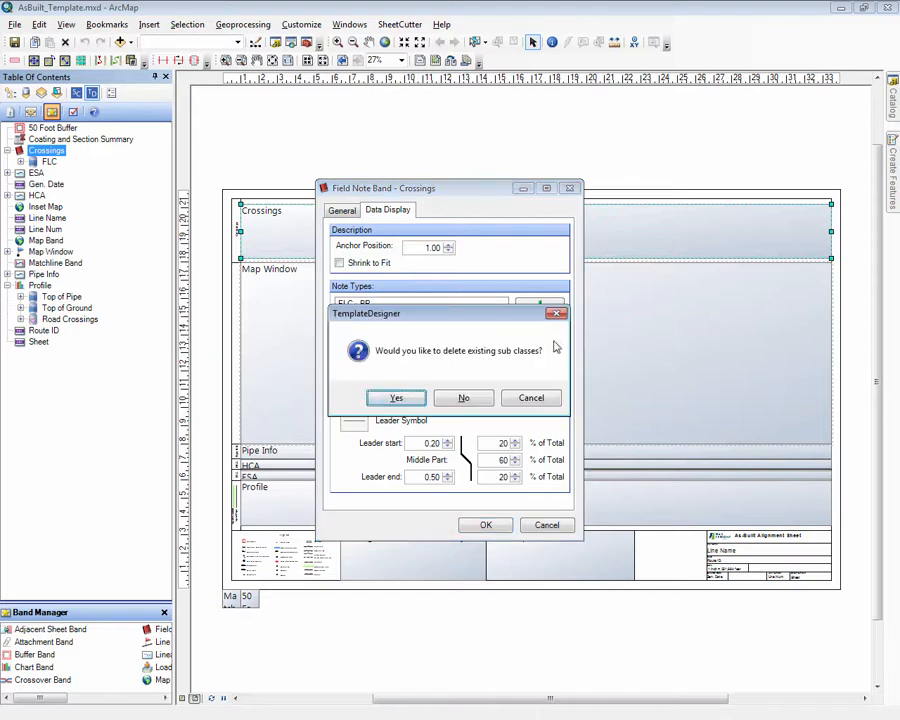
left_click(463, 399)
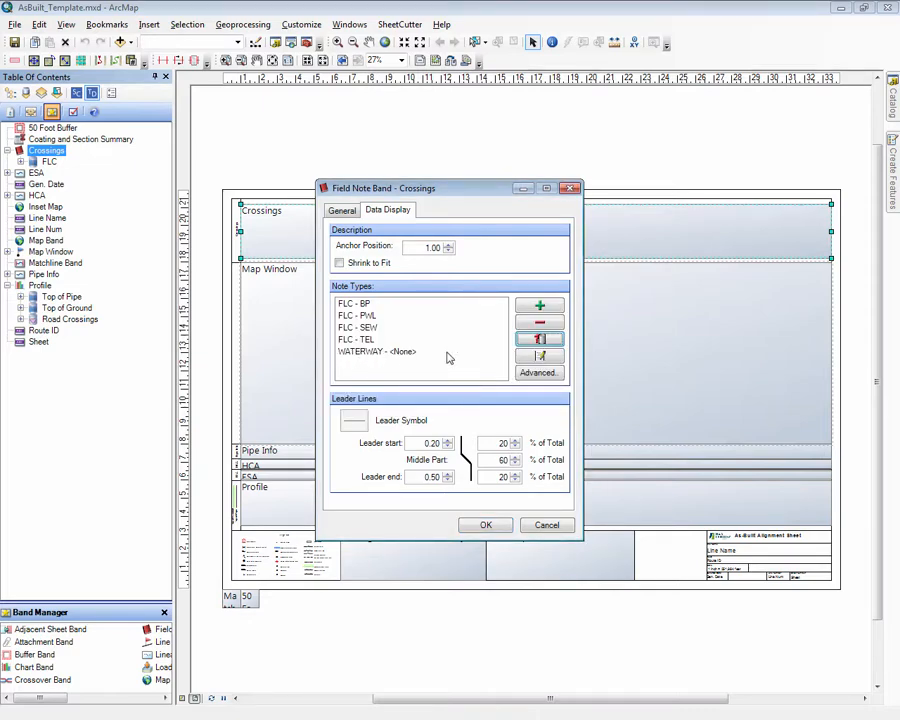
double_click(405, 353)
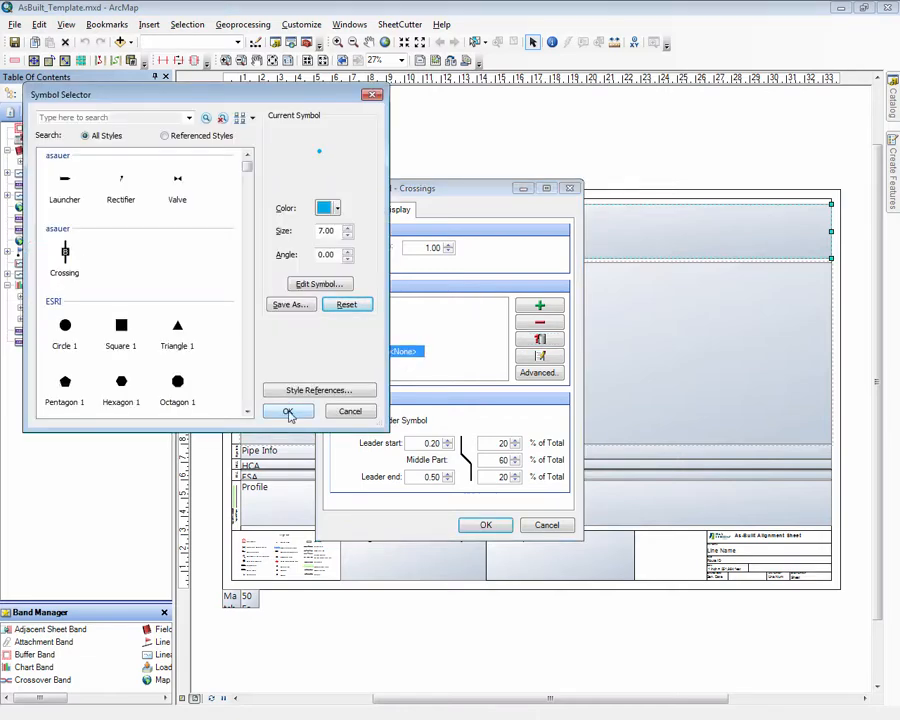
left_click(322, 290)
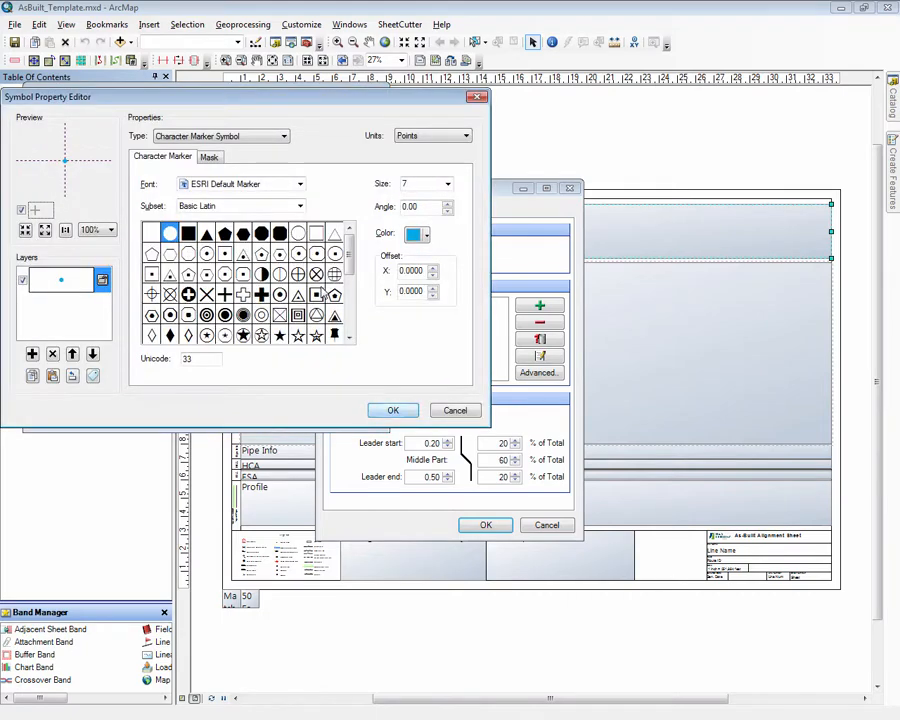
left_click(299, 184)
left_click_drag(300, 257, 301, 335)
left_click(213, 257)
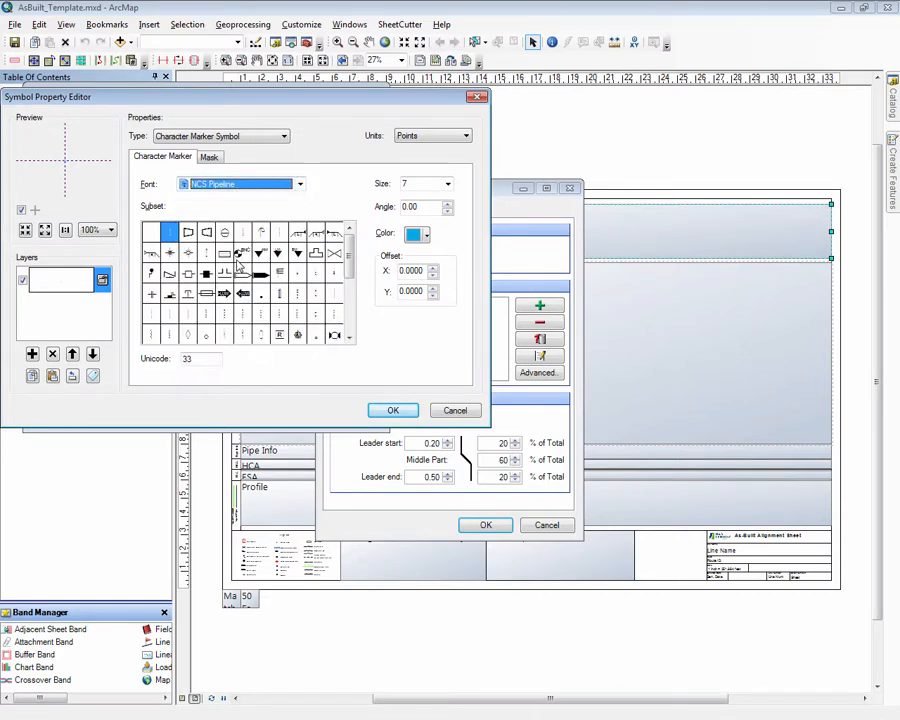
left_click(170, 314)
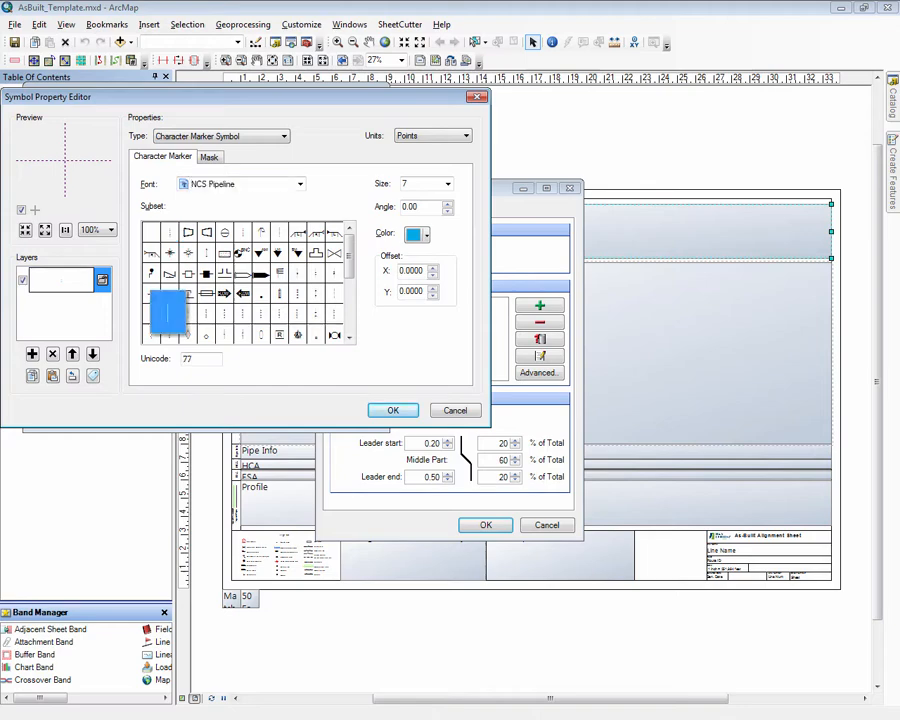
left_click(393, 410)
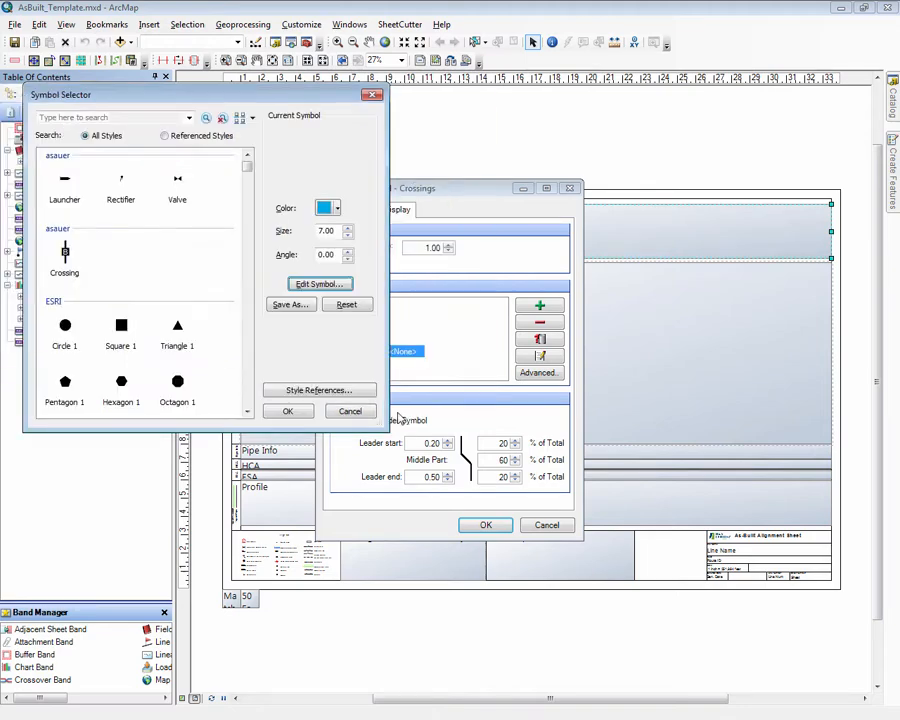
left_click(288, 415)
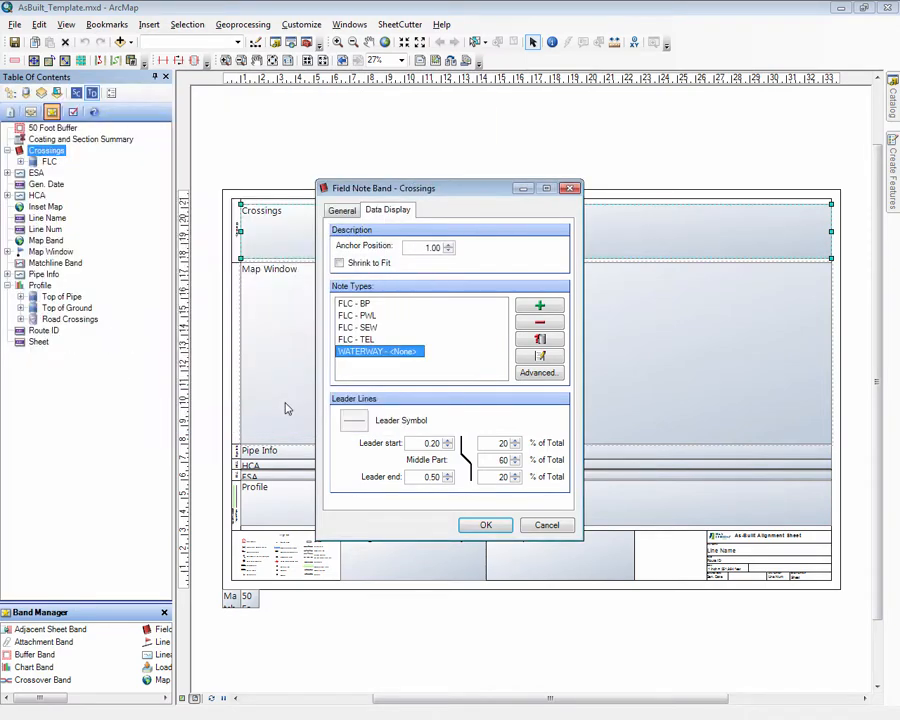
- Accept the Crossings band changes, expand its WATERWAY and FLC data sources, and save the template
left_click(485, 525)
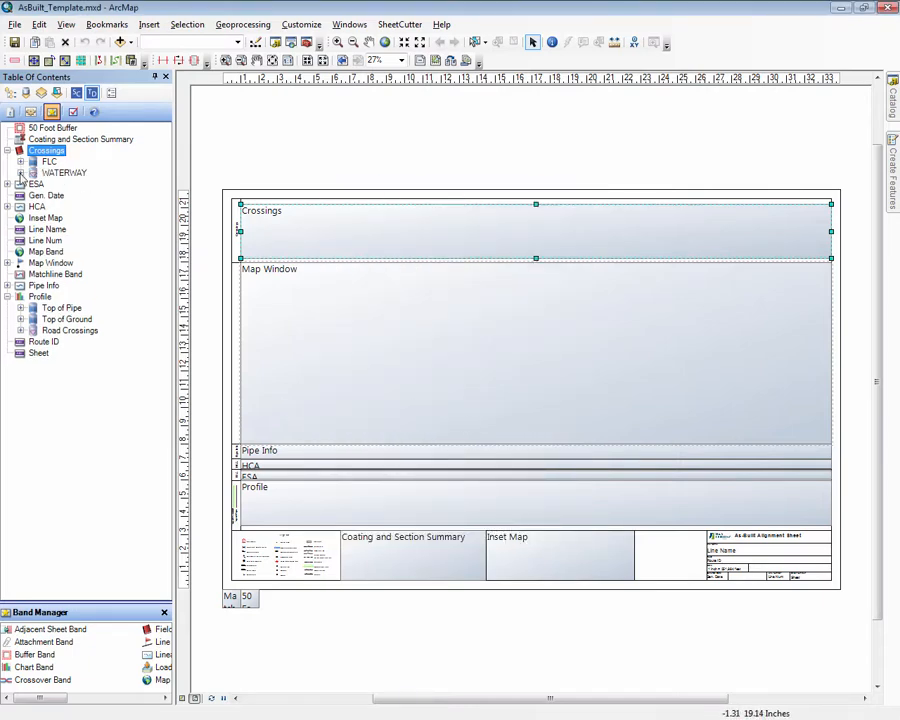
left_click(20, 173)
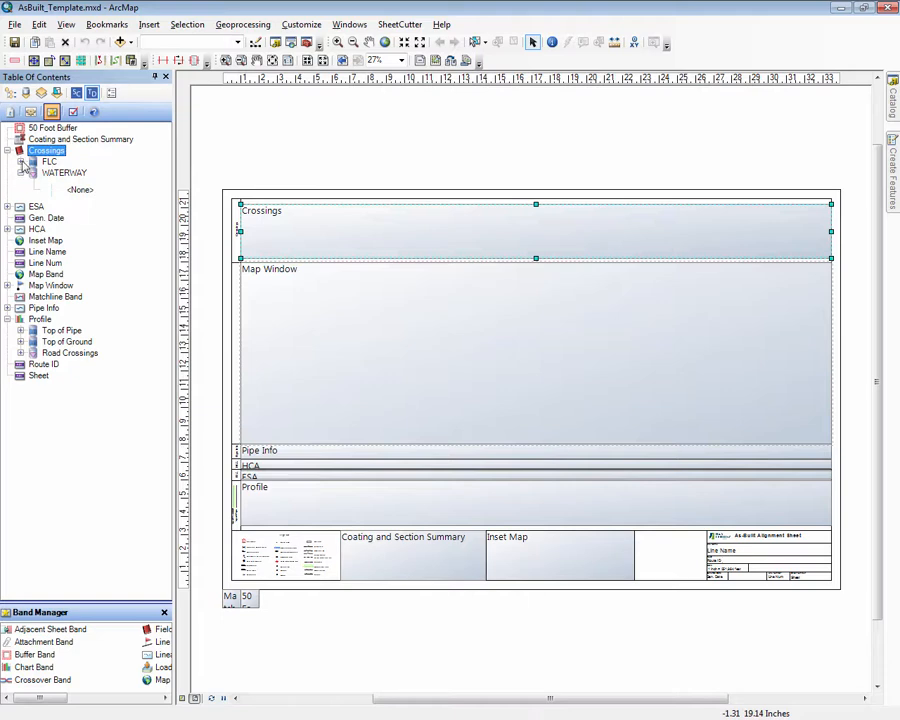
left_click(20, 161)
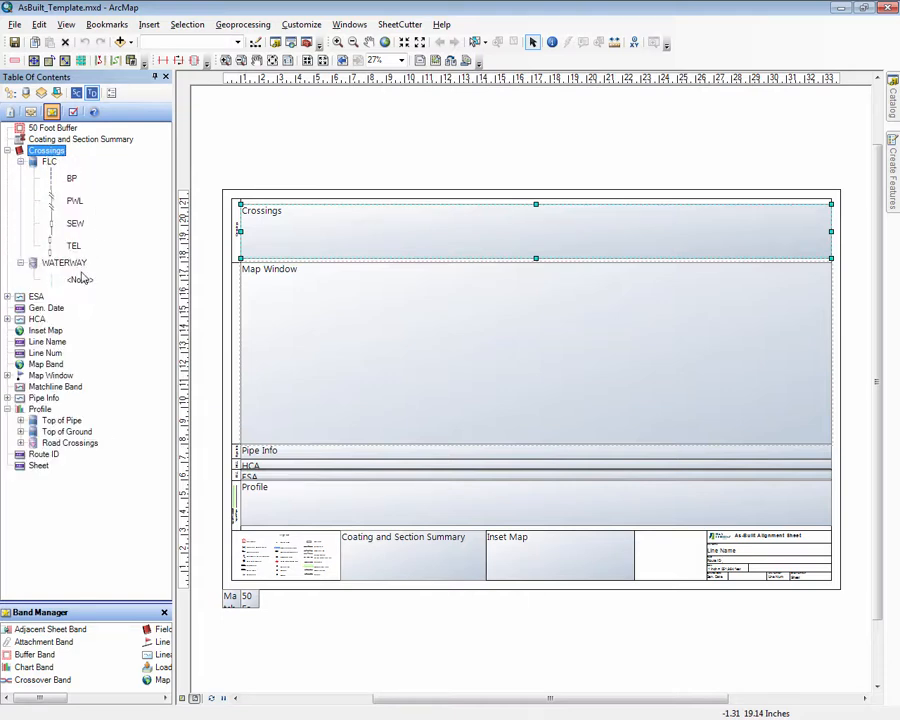
left_click(15, 43)
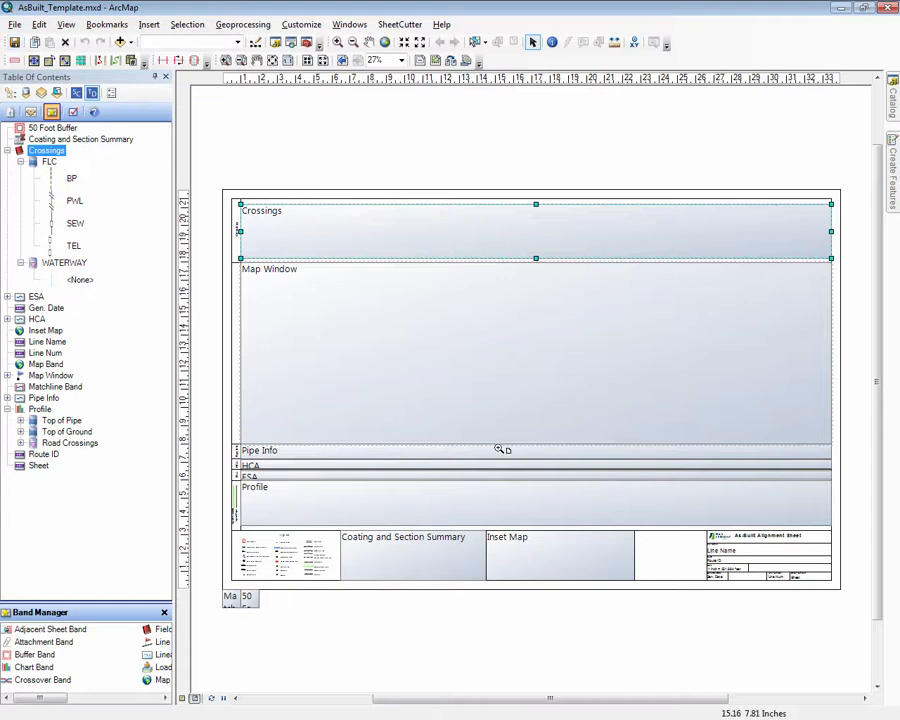
- Insert the Service Layer Credits dynamic text and place it in the empty box between the Inset Map and the title block
left_click_drag(501, 448, 830, 621)
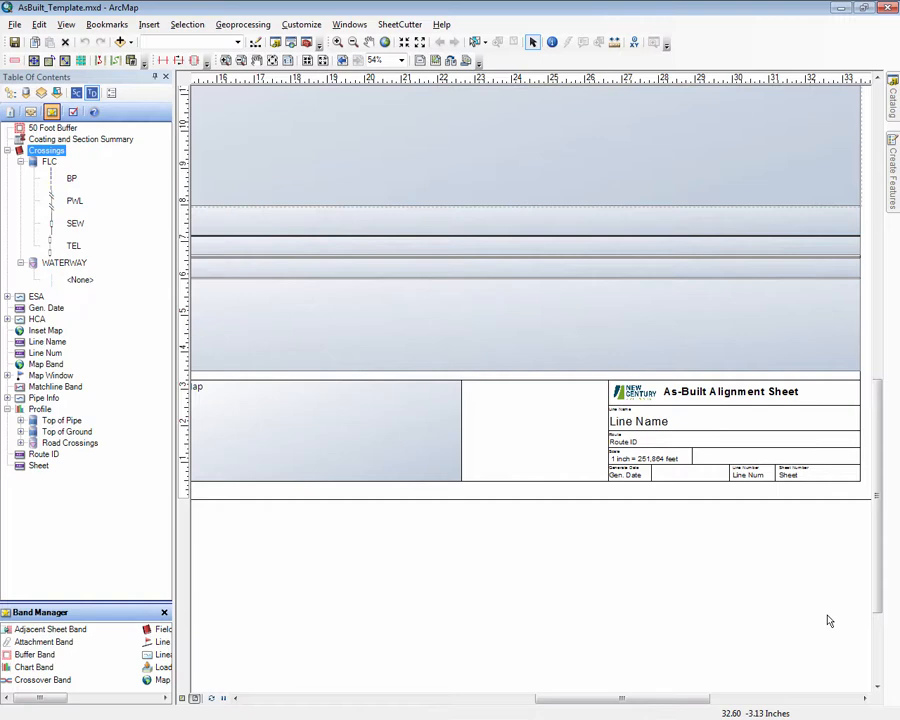
left_click(150, 25)
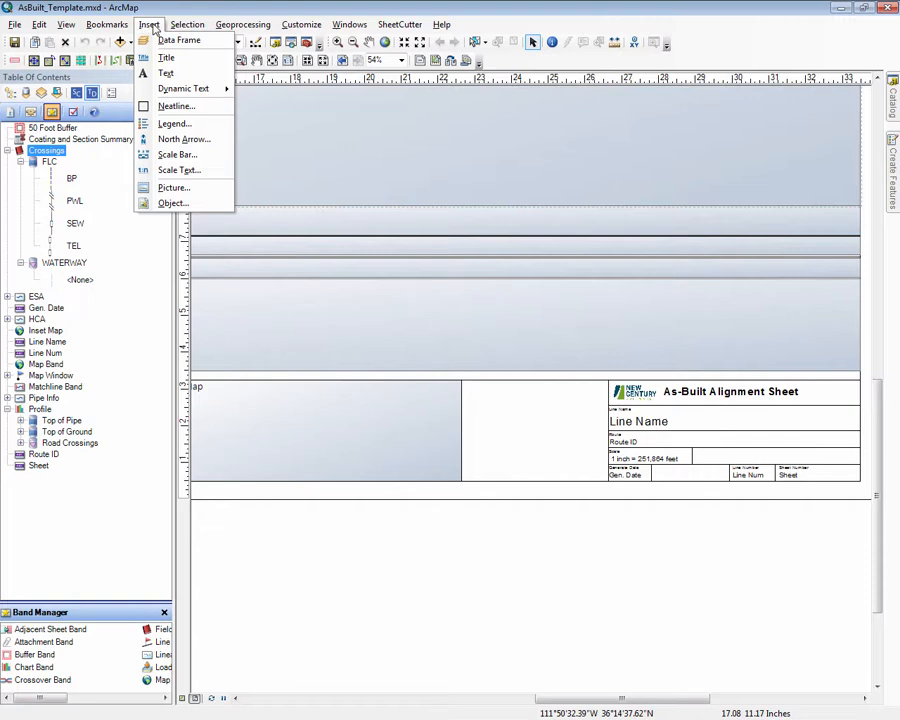
mouse_move(195, 90)
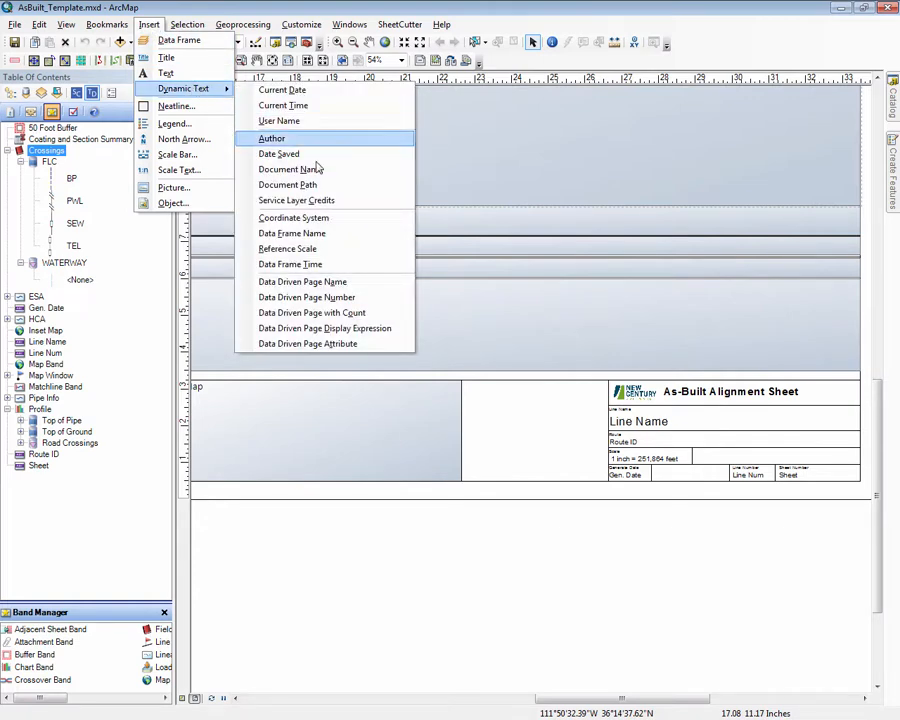
left_click(325, 200)
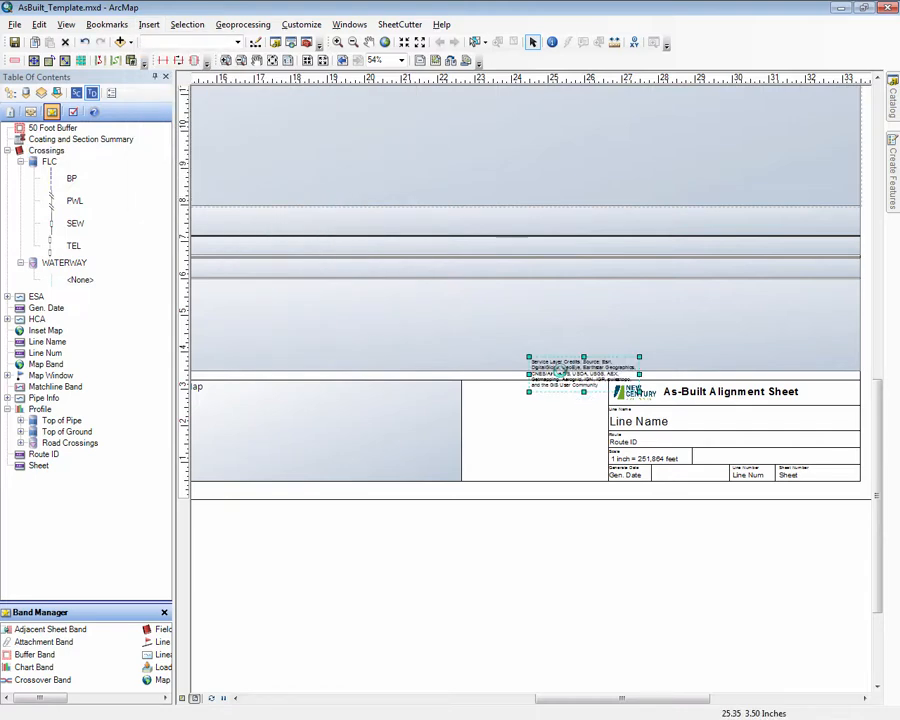
left_click_drag(557, 372, 499, 461)
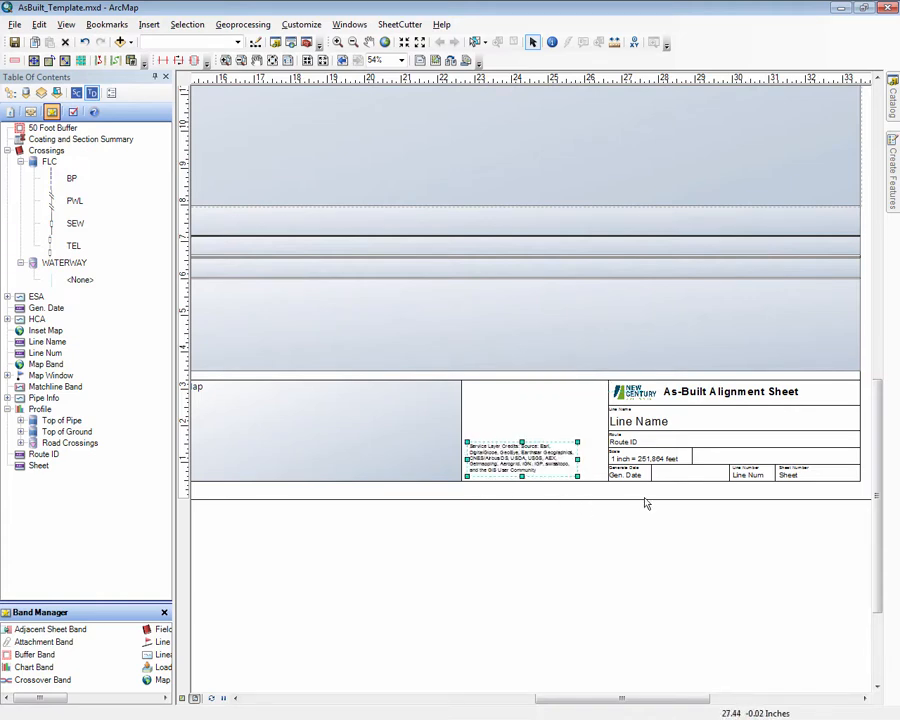
- Start a new Title Band for the Sheet Number cell of the title block and name it Map Count
key("z")
left_click_drag(727, 427, 623, 488)
key("c")
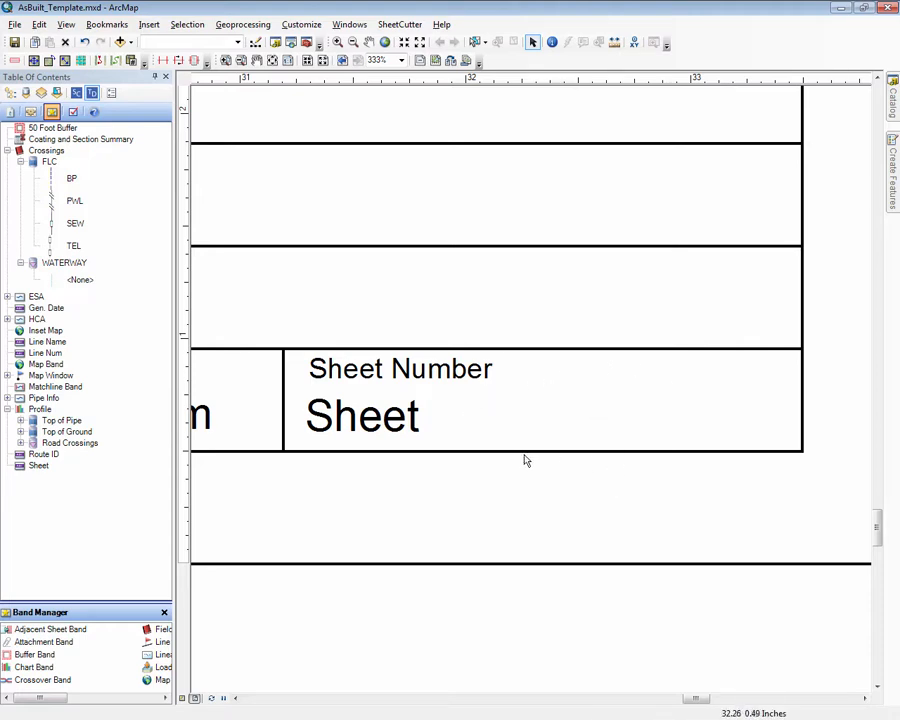
left_click_drag(69, 604, 67, 392)
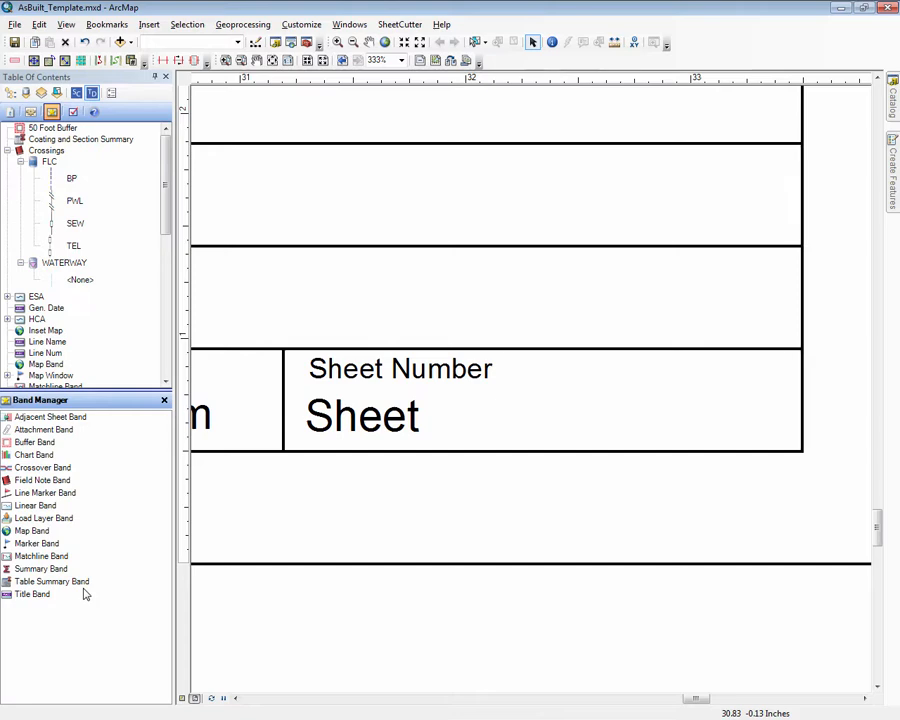
double_click(33, 595)
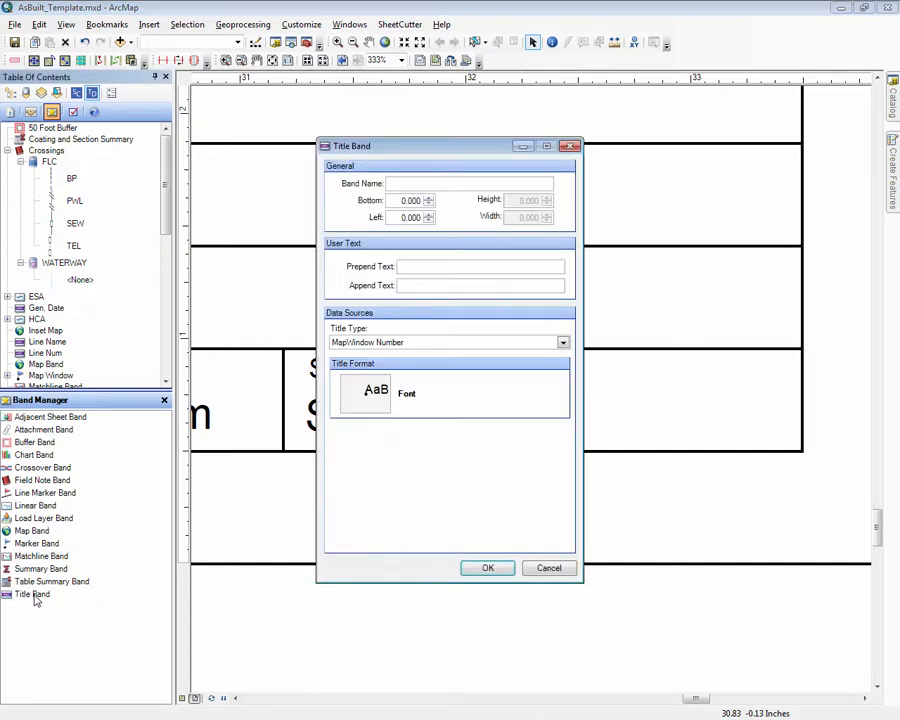
type("Map Count")
- Position the Map Count title band with its bottom at 0.600 and its left at 32.000
left_click_drag(390, 147, 664, 292)
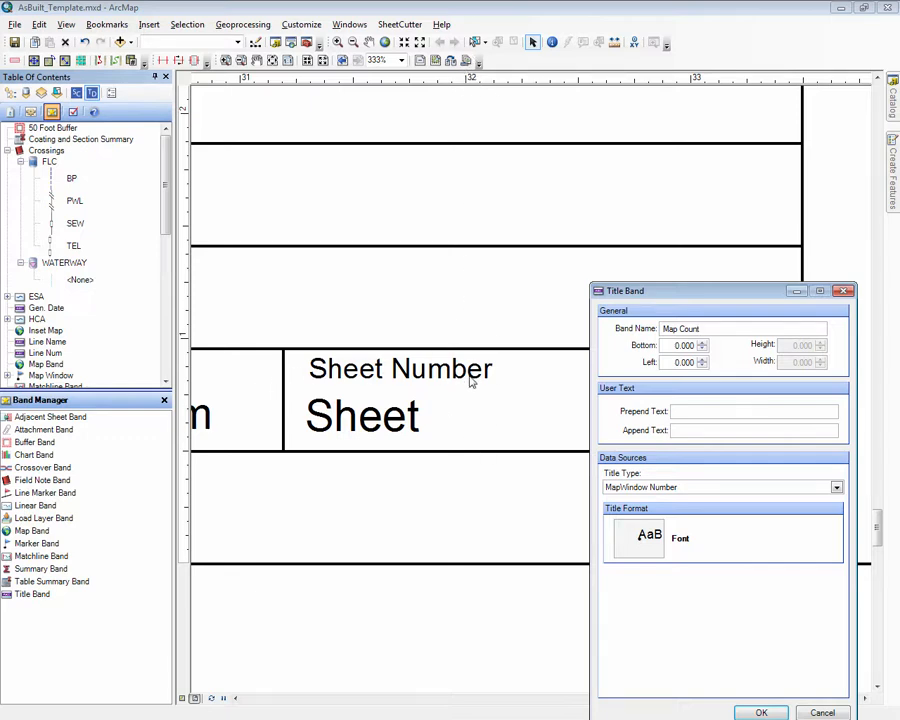
left_click(684, 345)
double_click(684, 345)
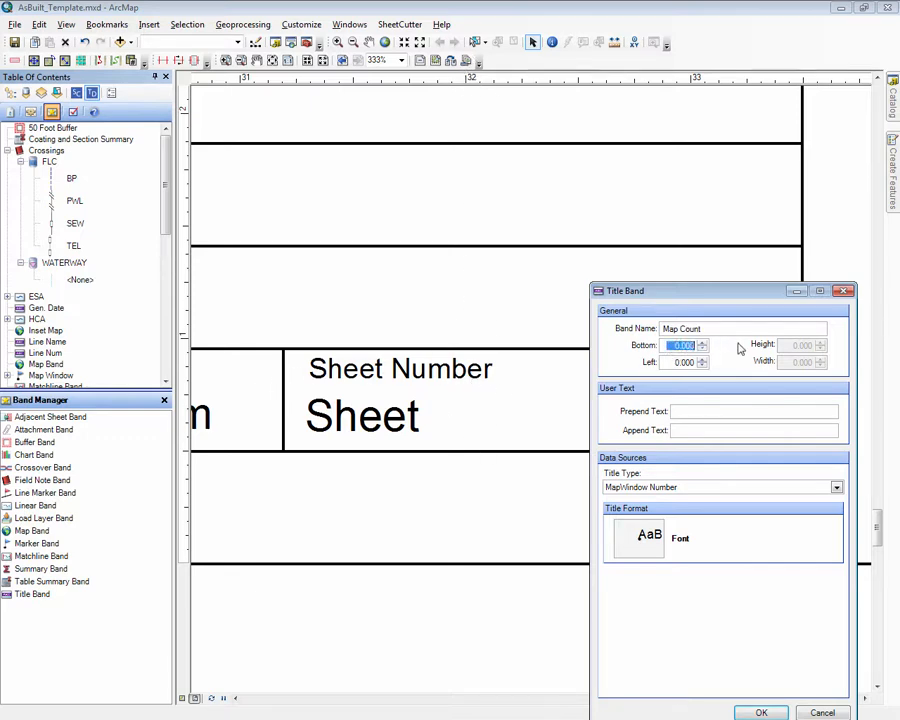
key("BackSpace")
left_click_drag(667, 363, 729, 364)
type("32")
key("BackSpace")
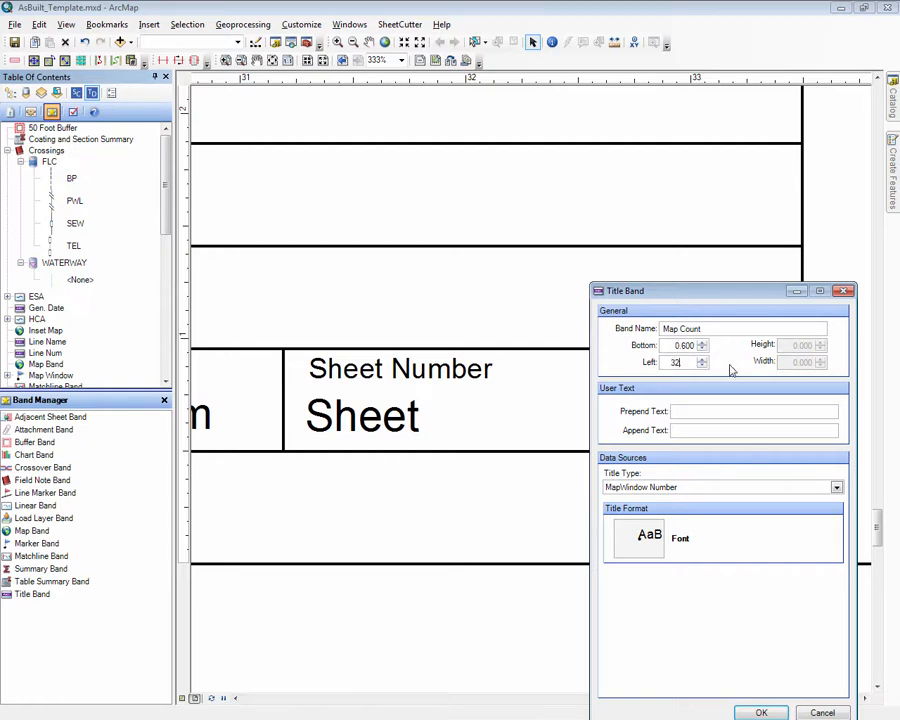
type(".")
- Set the Map Count band's title type to MapWindow Count and create the band
left_click(836, 487)
left_click_drag(840, 543, 843, 514)
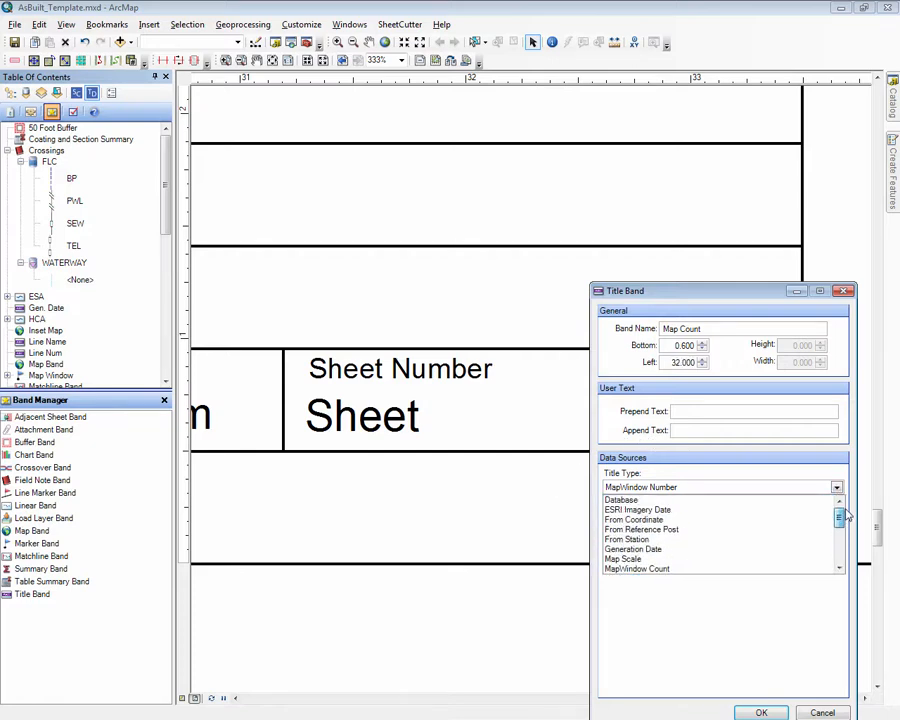
mouse_move(845, 515)
left_mouse_down()
mouse_move(844, 557)
mouse_move(843, 538)
left_mouse_up()
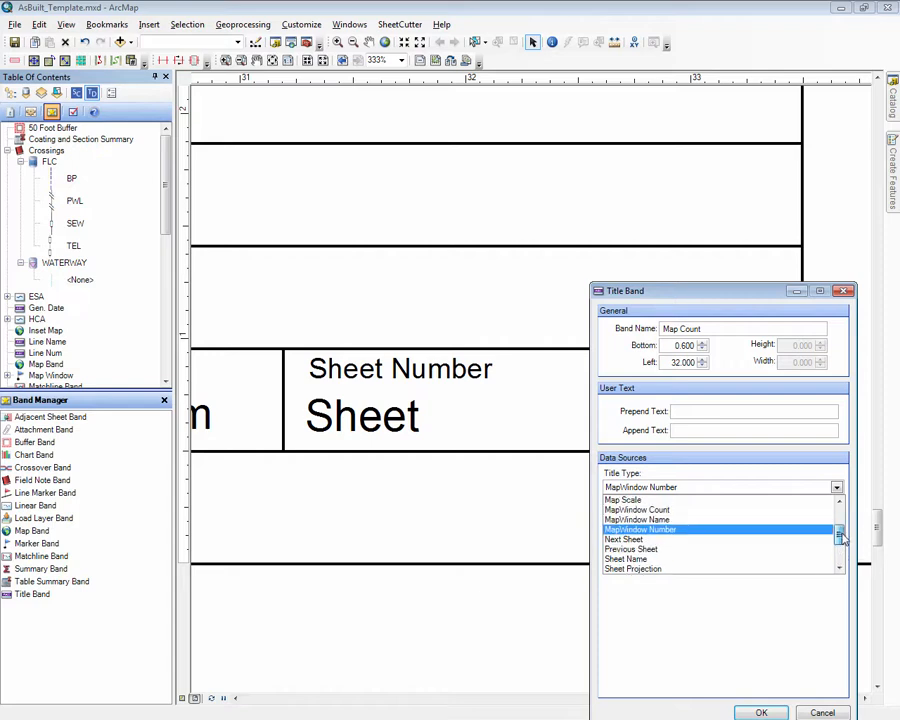
left_click(675, 511)
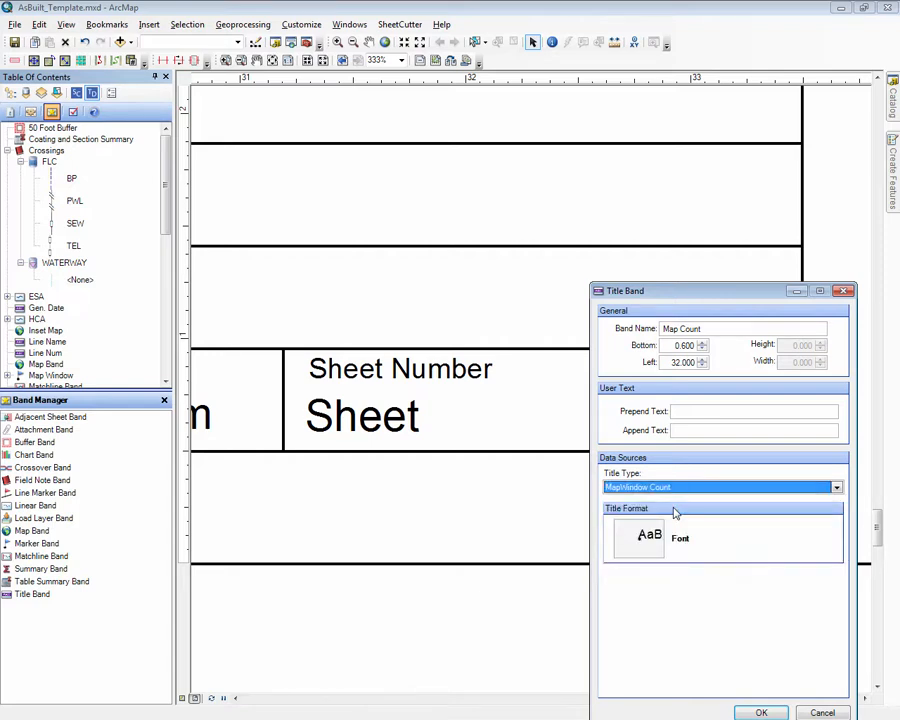
left_click(751, 712)
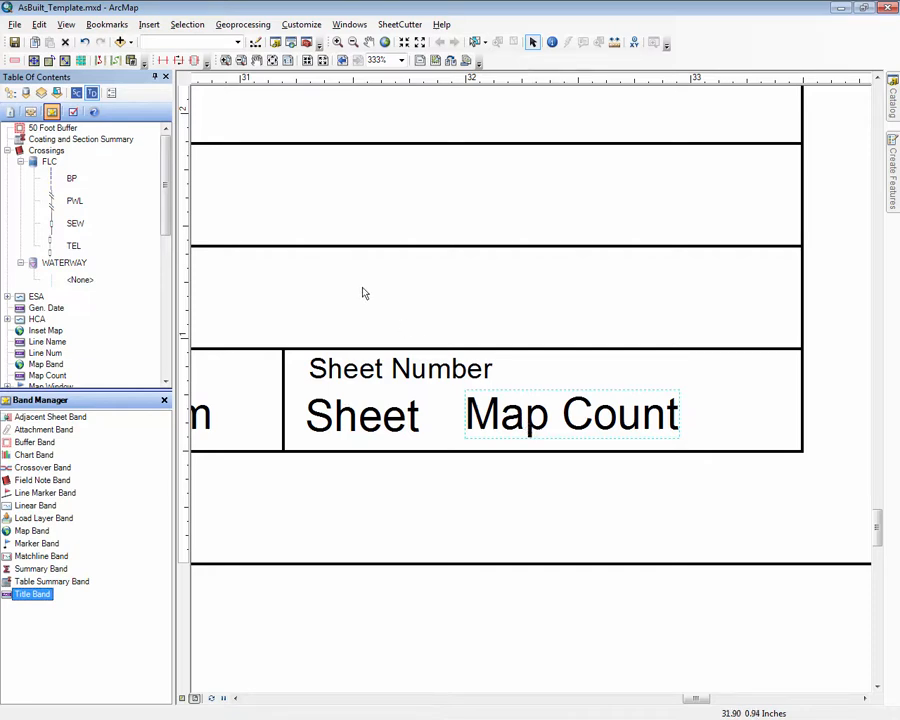
- Insert a text element reading "of" on the layout
left_click(149, 24)
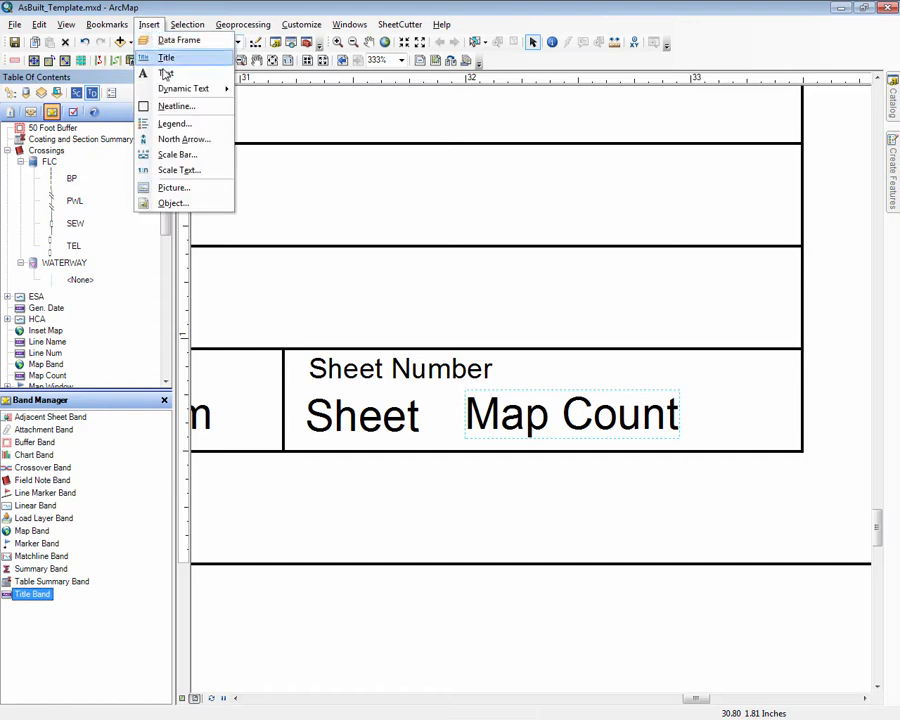
left_click(166, 73)
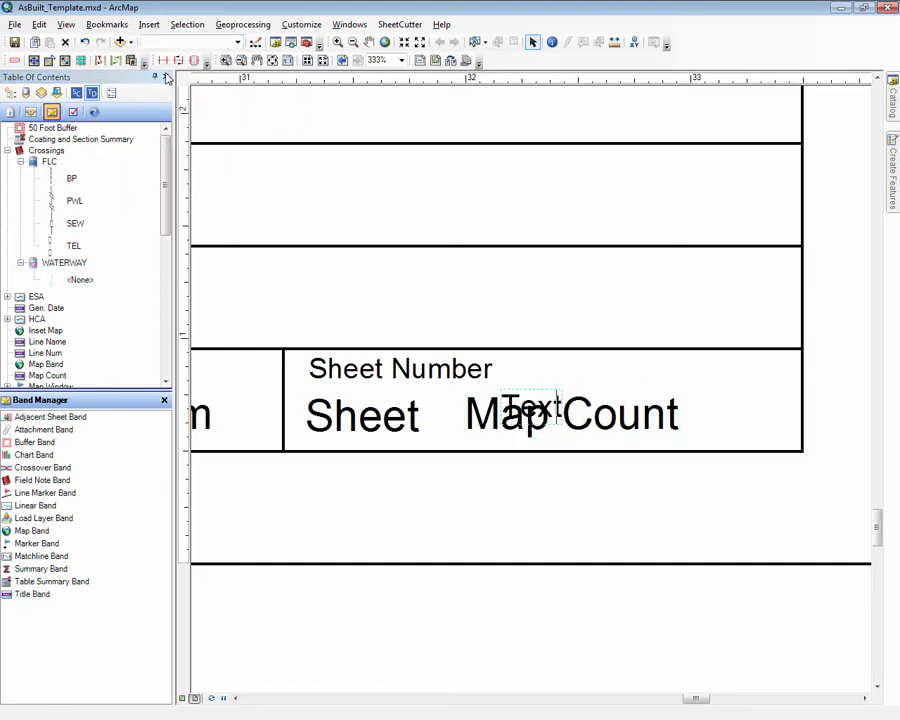
type("of")
key("Return")
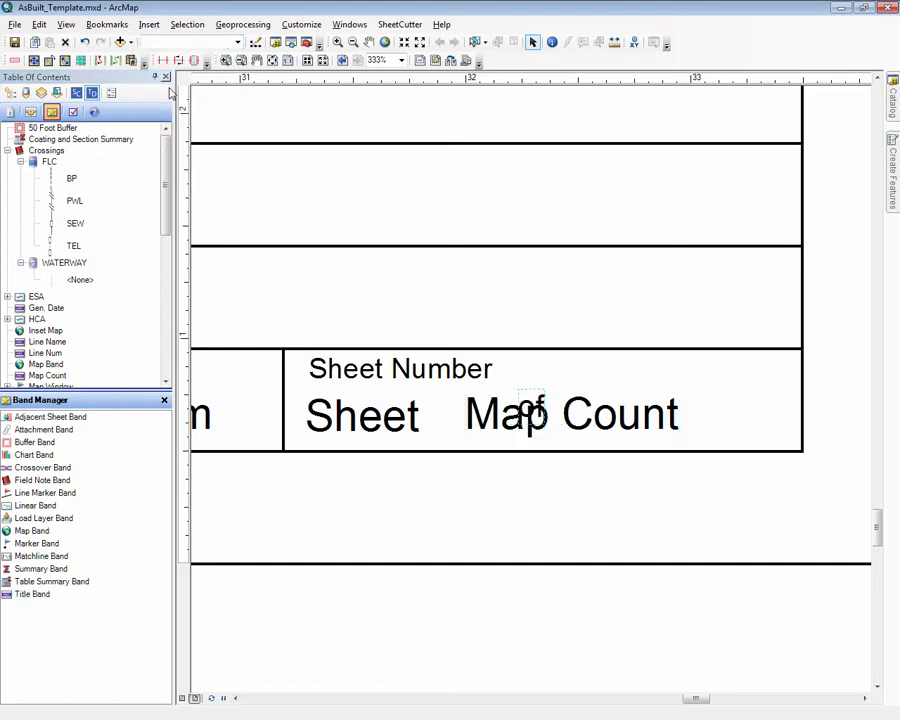
- Set the font size of the "of" text to 14
right_click(528, 407)
left_click(572, 649)
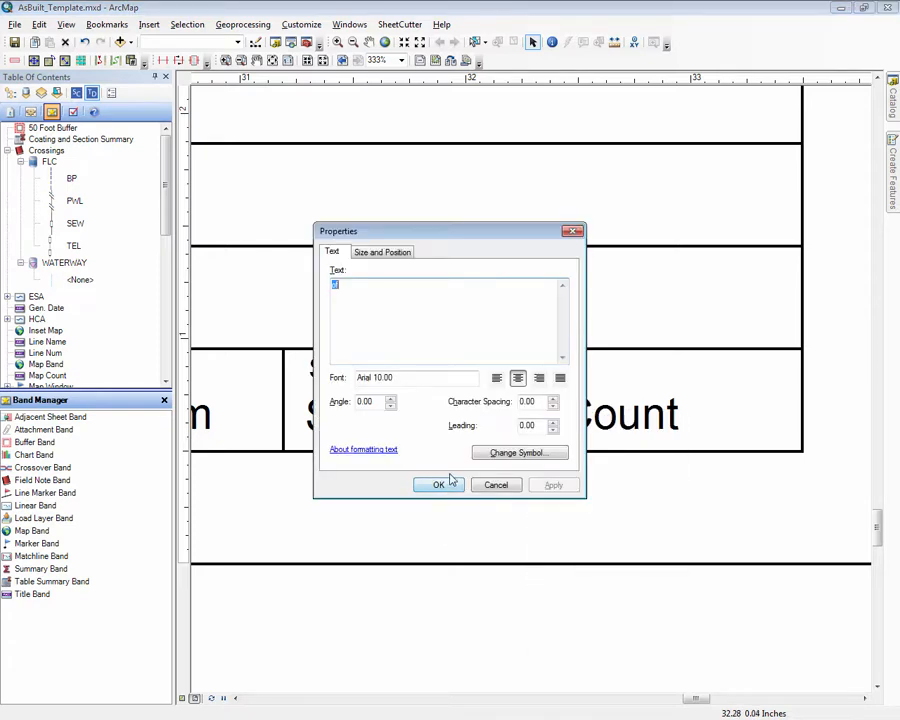
left_click(519, 453)
double_click(329, 254)
type("14")
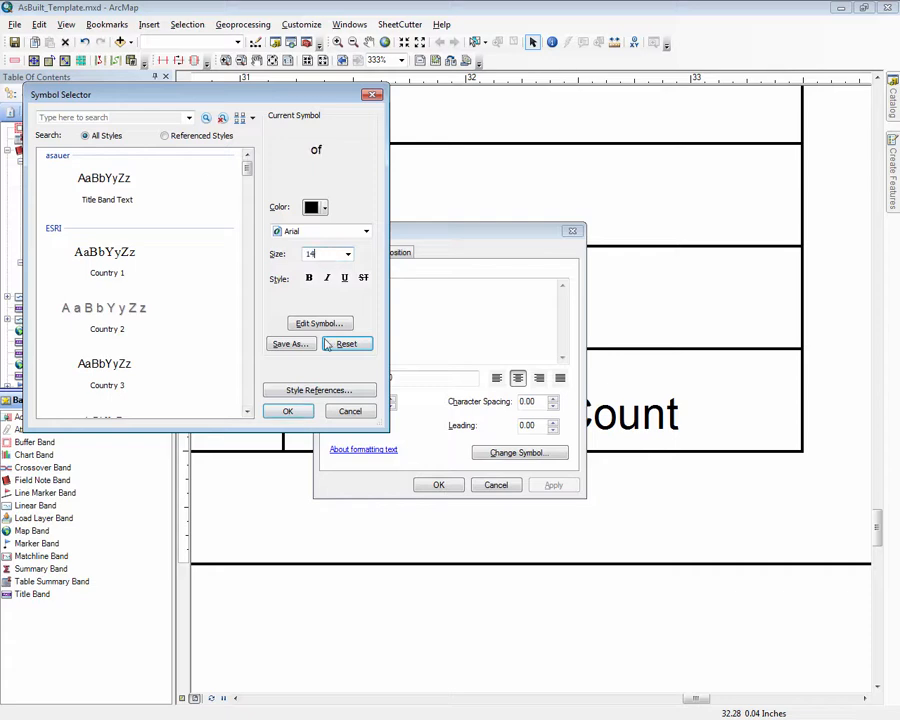
left_click(285, 412)
left_click(438, 484)
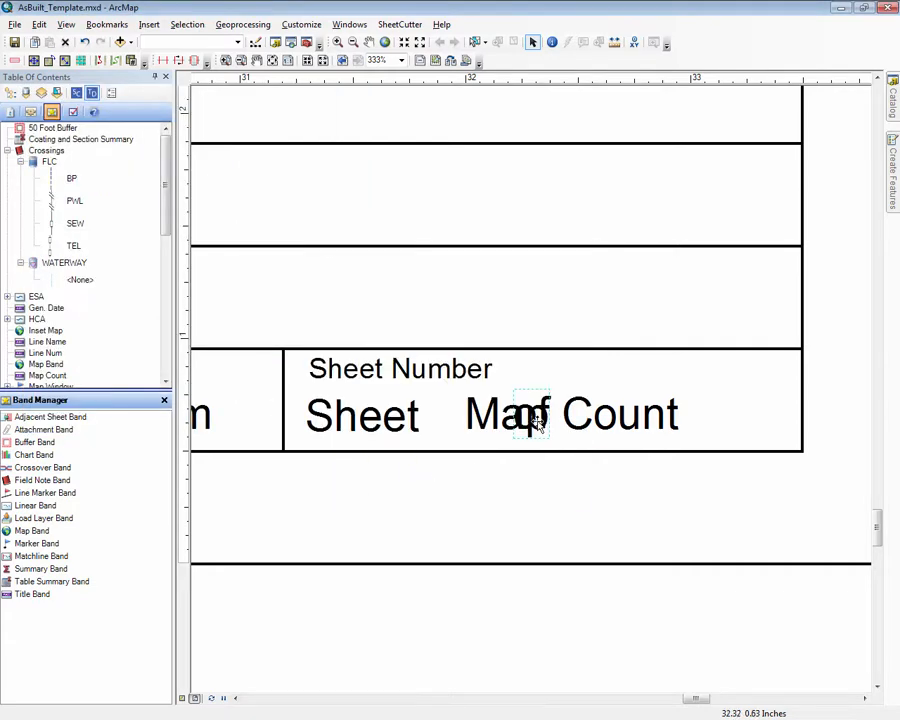
- Move the "of" text between Sheet and Map Count, and shift Map Count slightly right to space them
left_click_drag(526, 425, 442, 423)
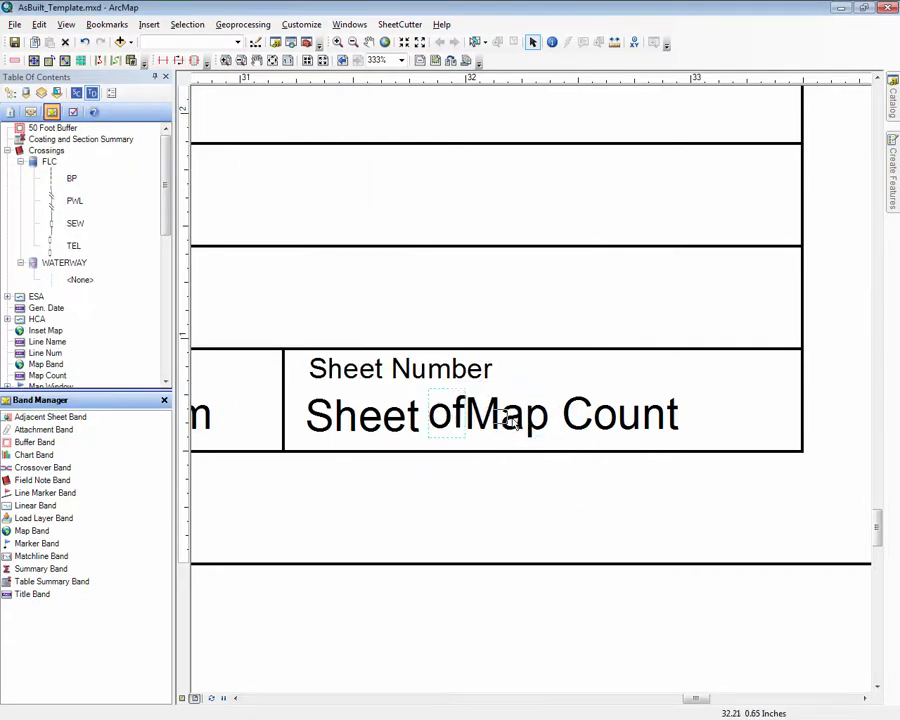
left_click(500, 419)
left_click_drag(504, 418, 512, 419)
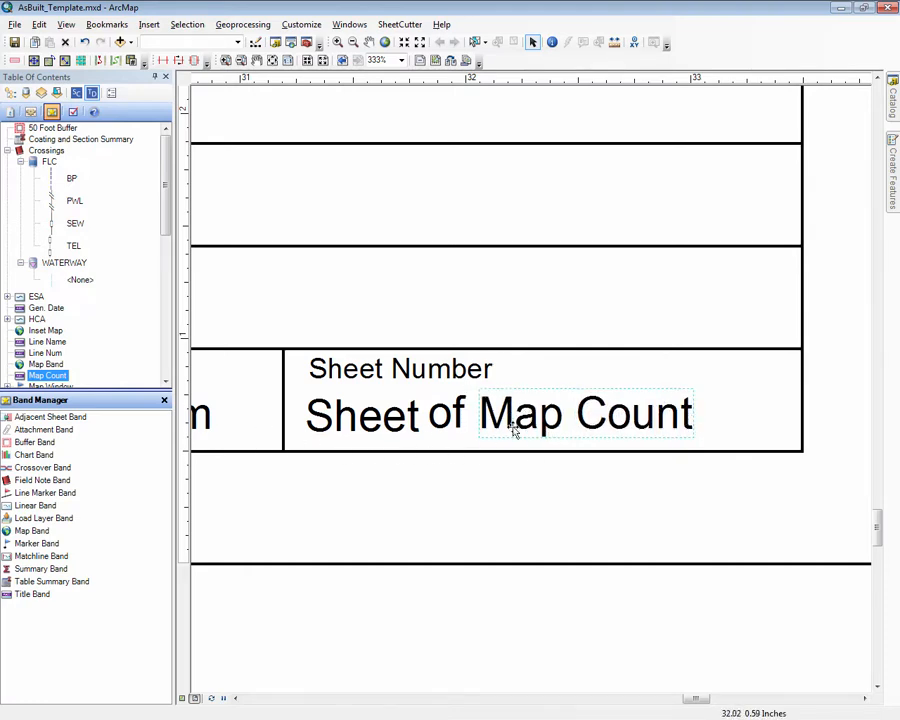
- Align the Sheet, "of" and Map Count elements along their bottom edges in the Sheet Number cell
left_click(449, 421, "shift")
left_click(387, 422, "shift")
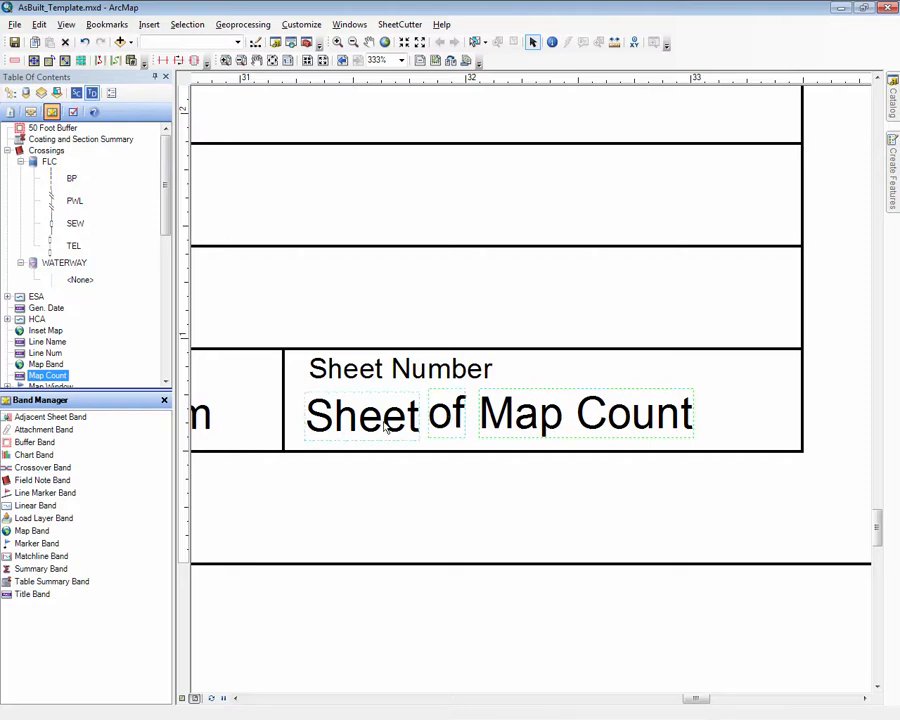
right_click(387, 422)
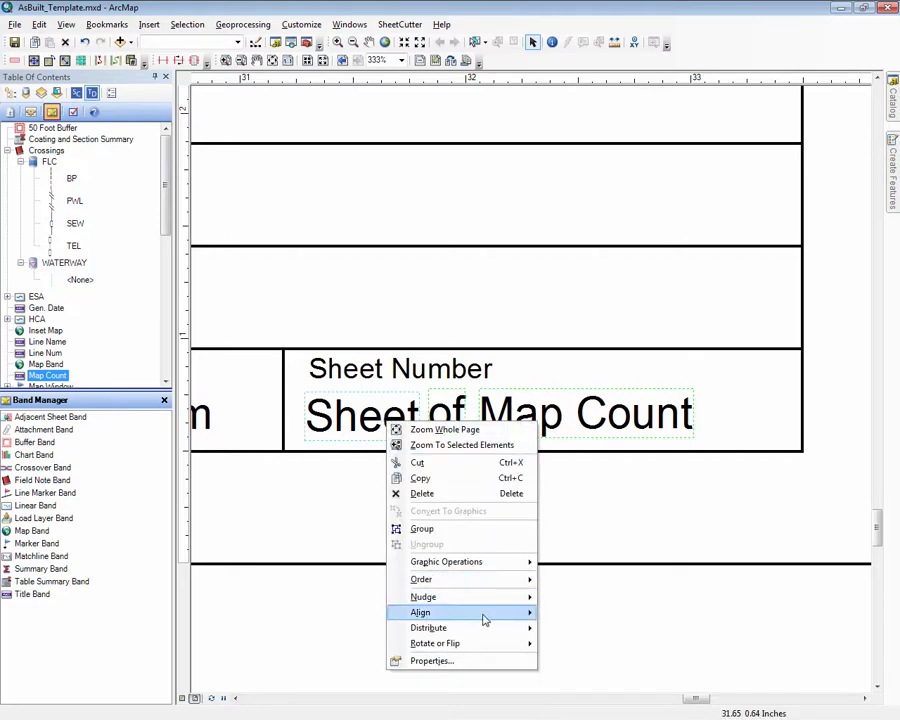
mouse_move(484, 620)
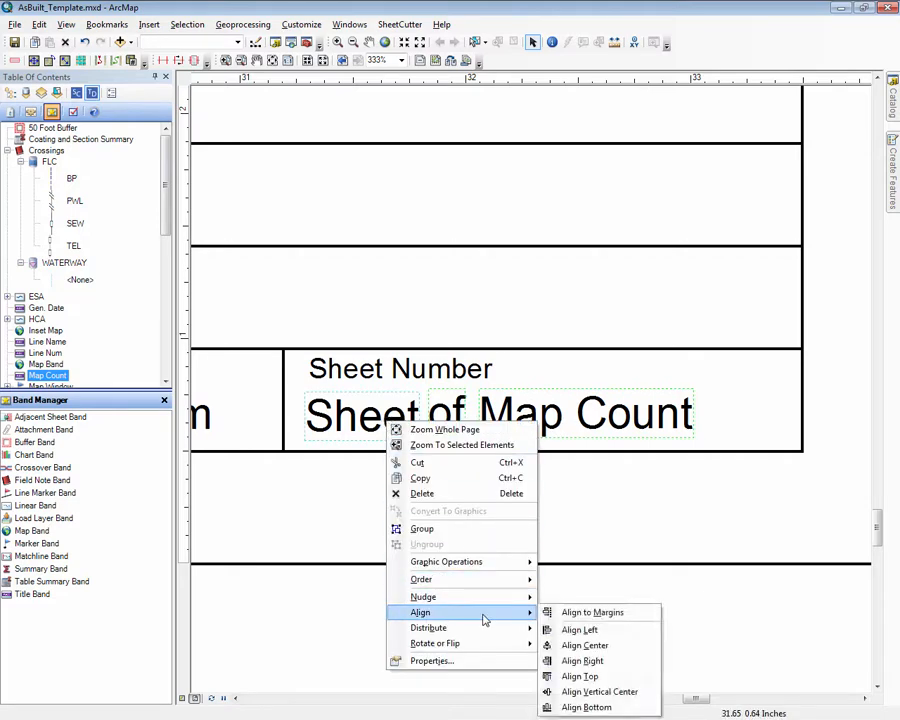
left_click(587, 706)
left_click(482, 472)
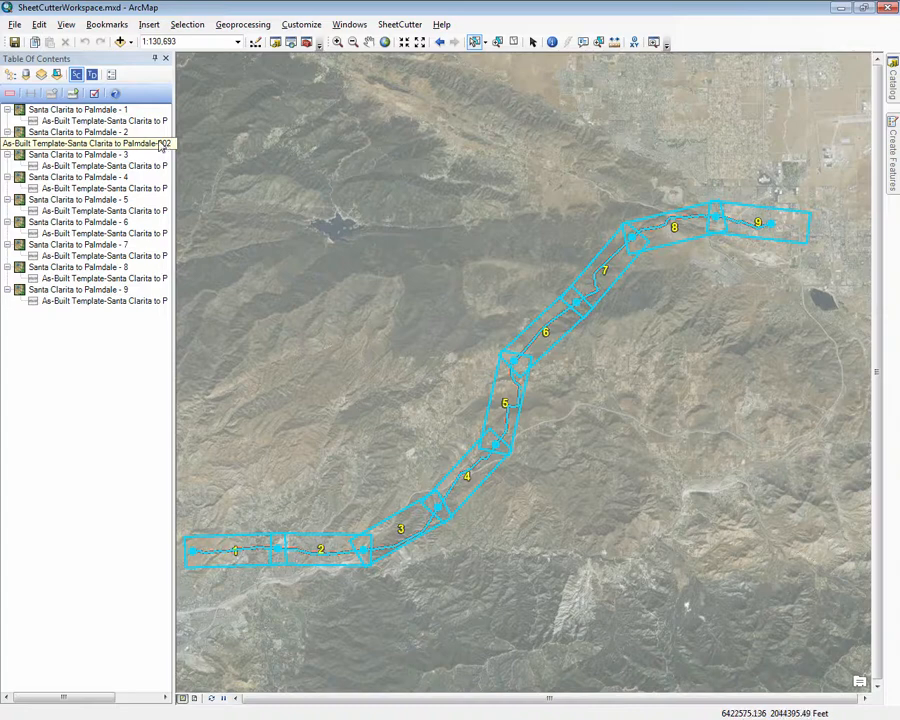
- Generate the as-built sheet for Santa Clarita to Palmdale - 2 as a 300 dpi PDF, overwriting the existing sheet
left_click(74, 93)
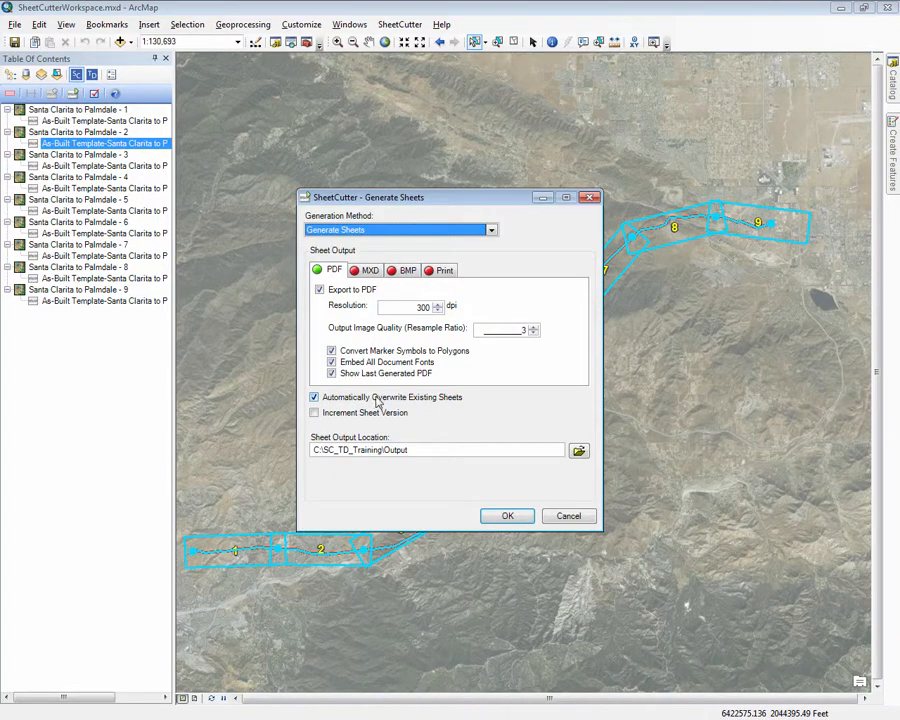
left_click(510, 518)
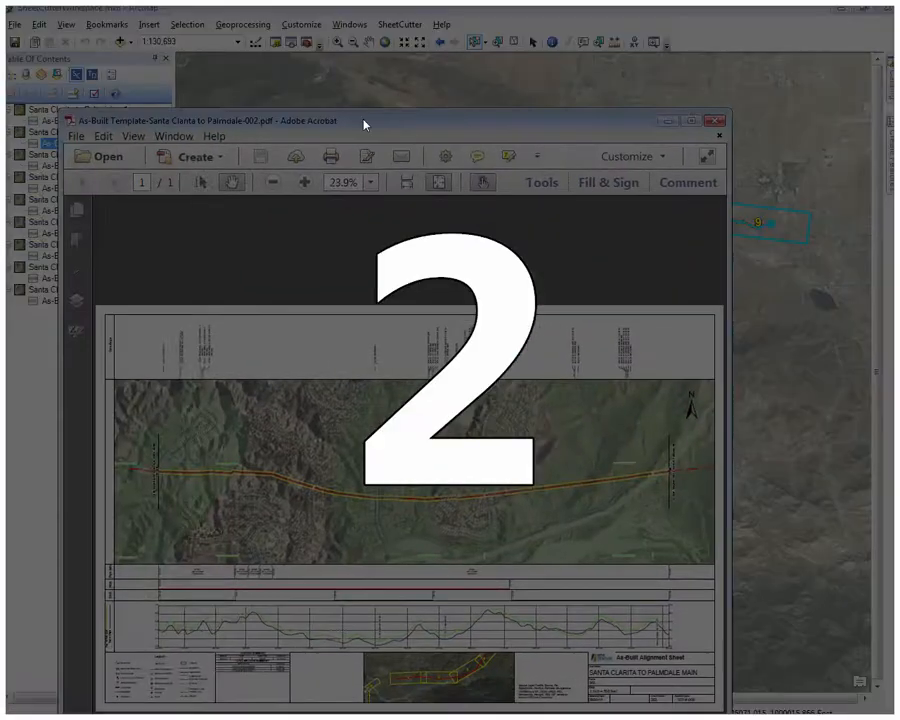
- Examine the waterway crossing notes in the generated PDF against the waterways crossing the pipeline on the map
scroll(112, 228, "up", 5)
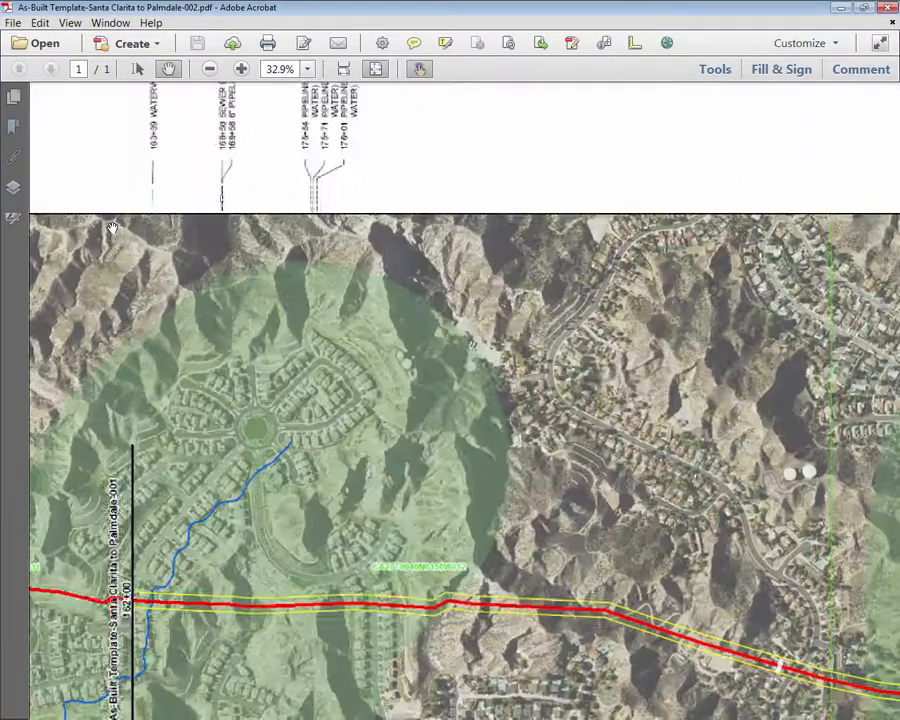
left_click_drag(150, 215, 153, 227)
scroll(153, 228, "down", 2)
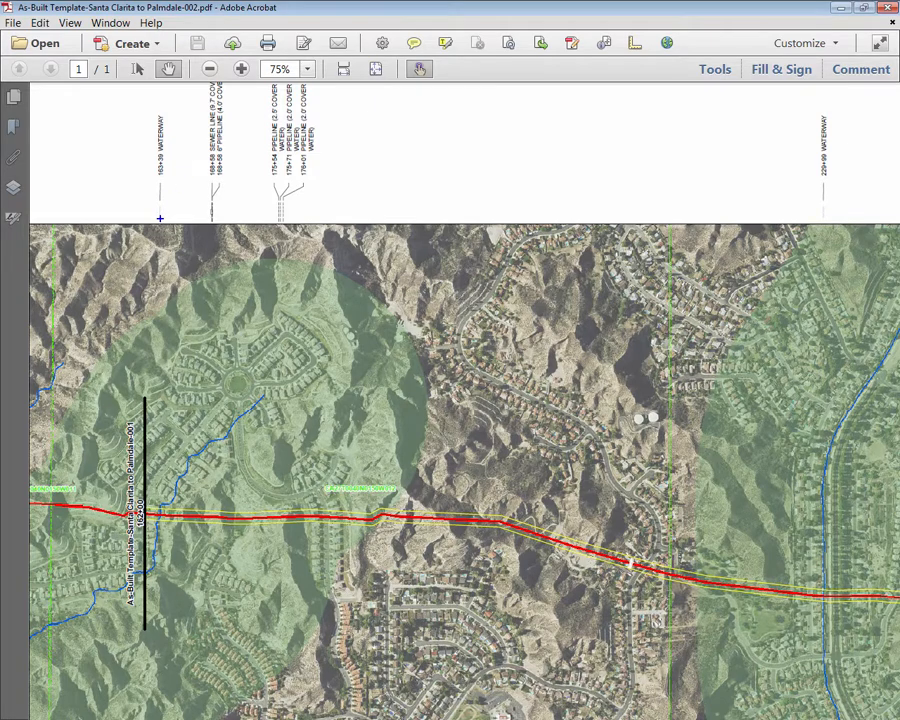
left_click_drag(161, 220, 158, 530)
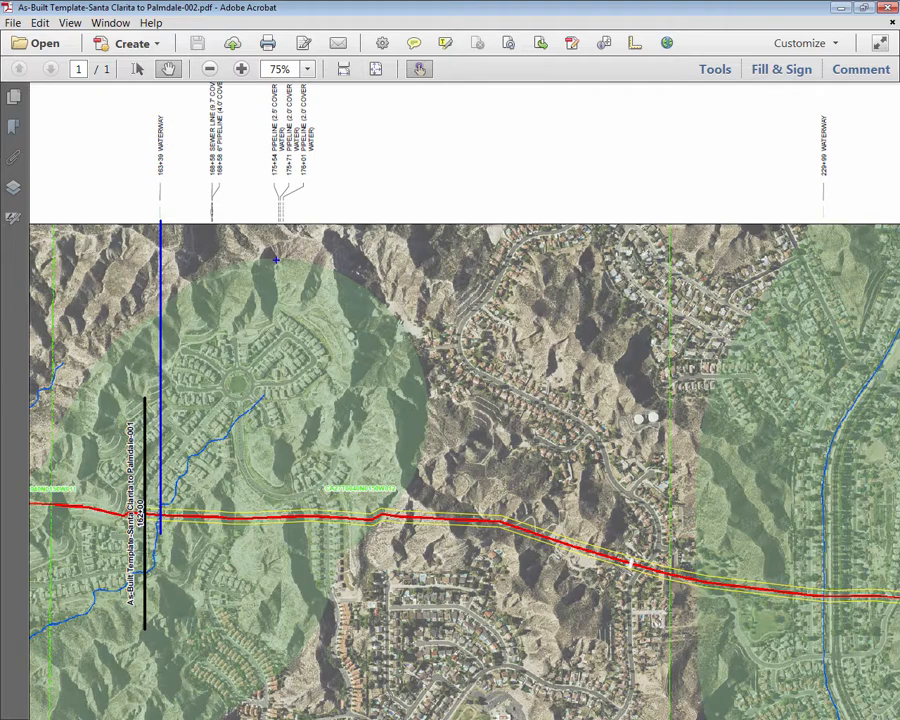
key("Escape")
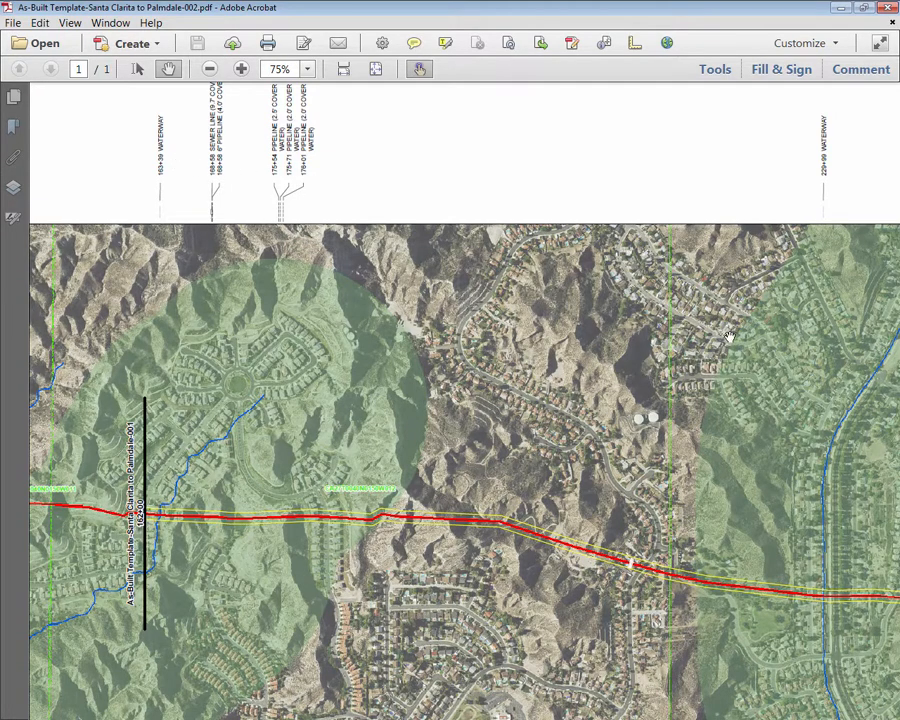
left_click_drag(724, 335, 457, 378)
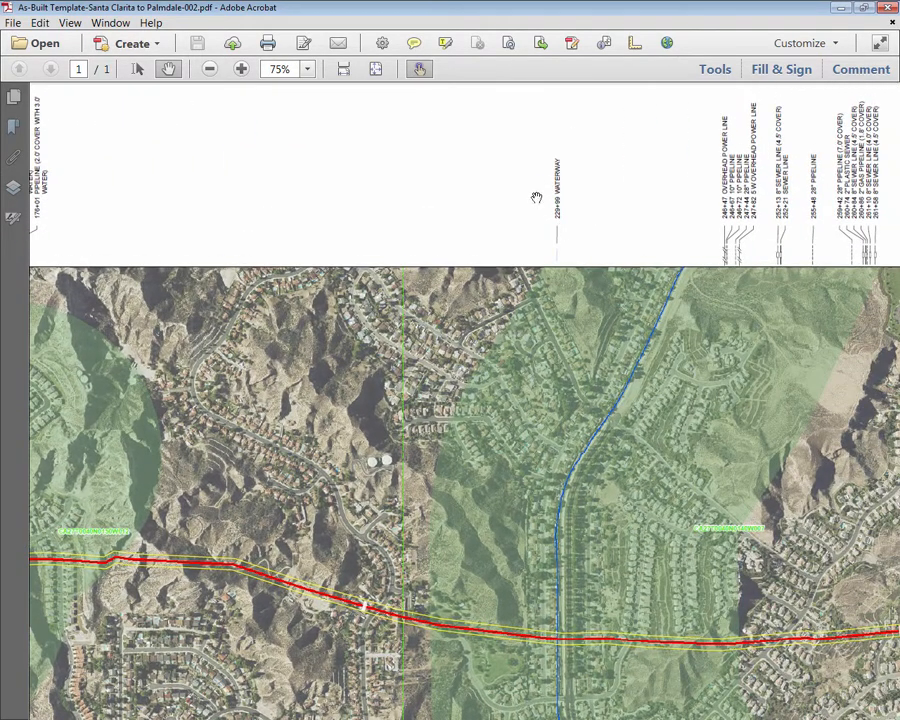
- Examine the profile band of the generated sheet for the road crossing labels along the pipeline
left_click_drag(224, 601, 400, 217)
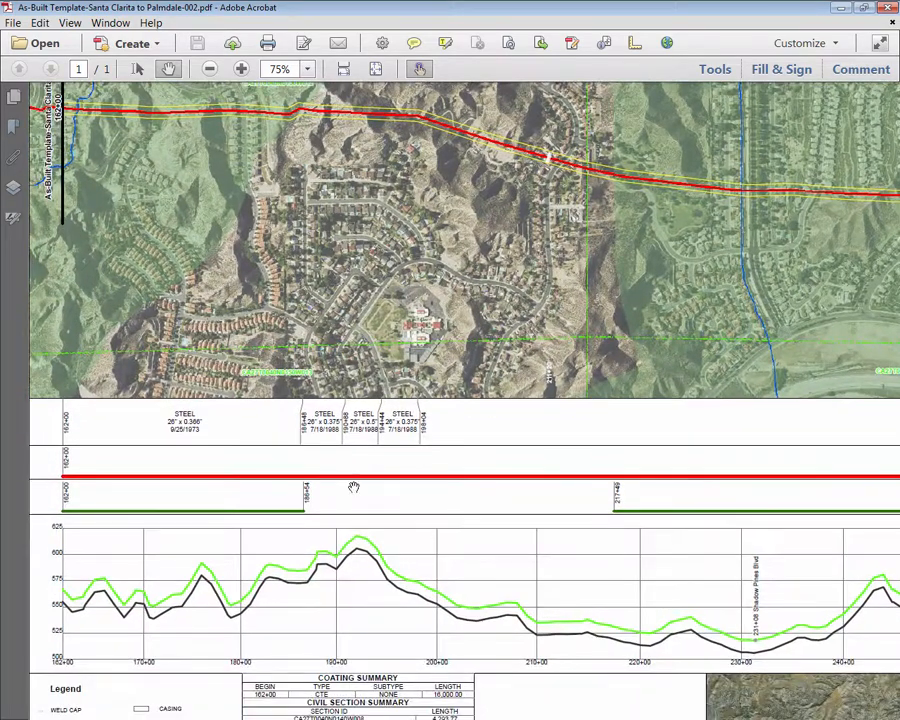
left_click_drag(354, 486, 463, 302)
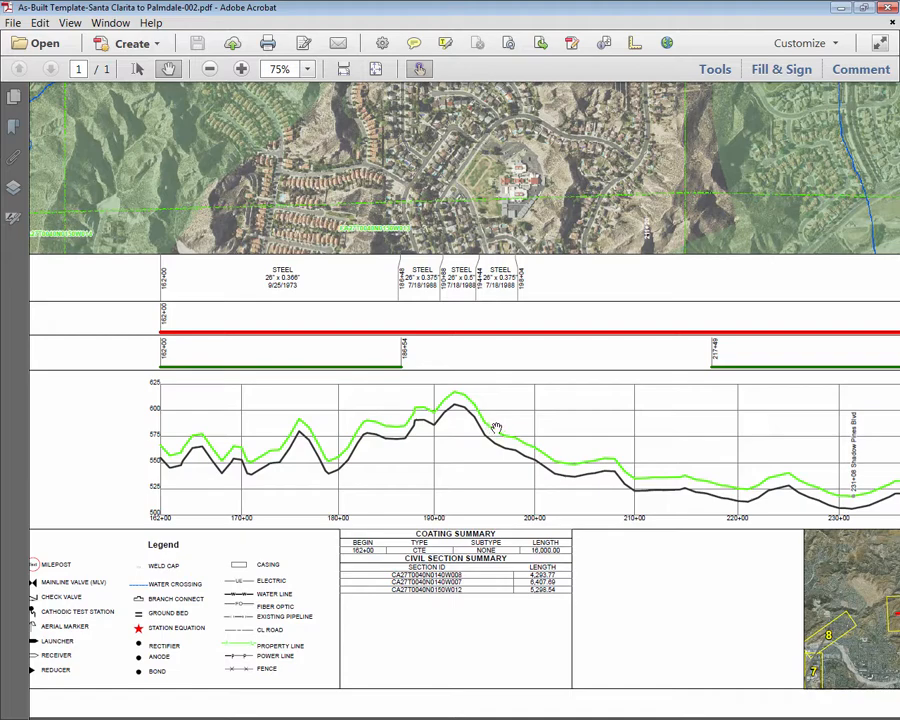
left_click_drag(705, 426, 347, 434)
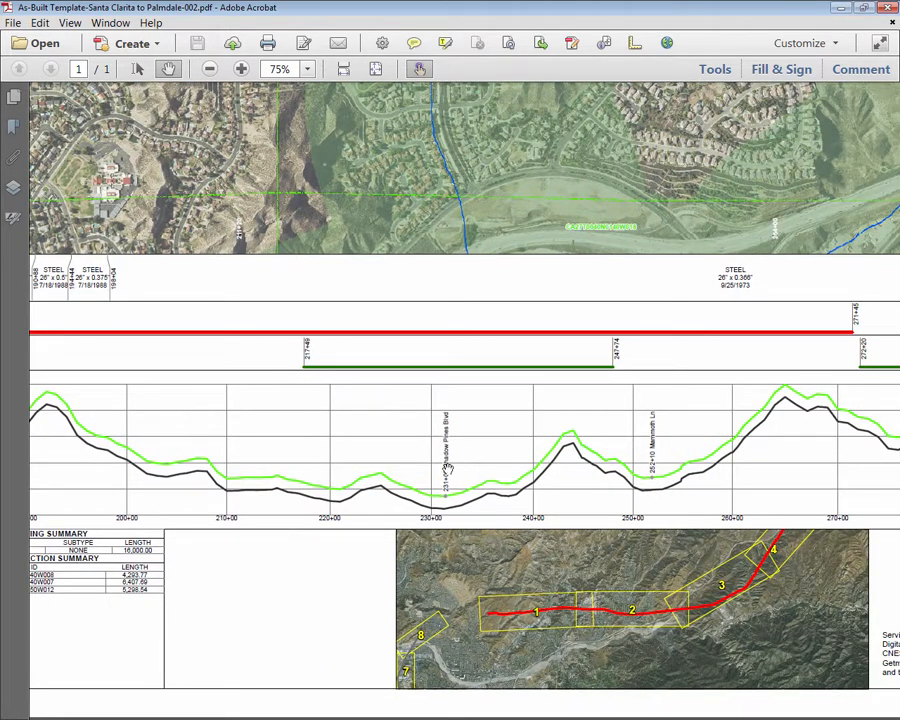
left_click_drag(507, 252, 501, 354)
scroll(472, 324, "down", 2)
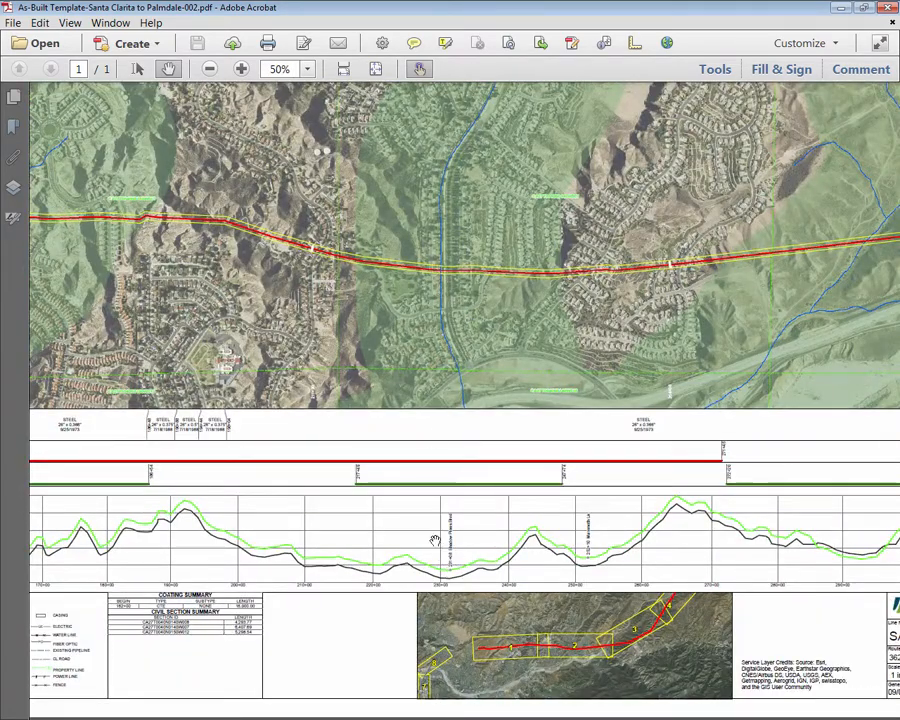
left_click_drag(583, 526, 455, 527)
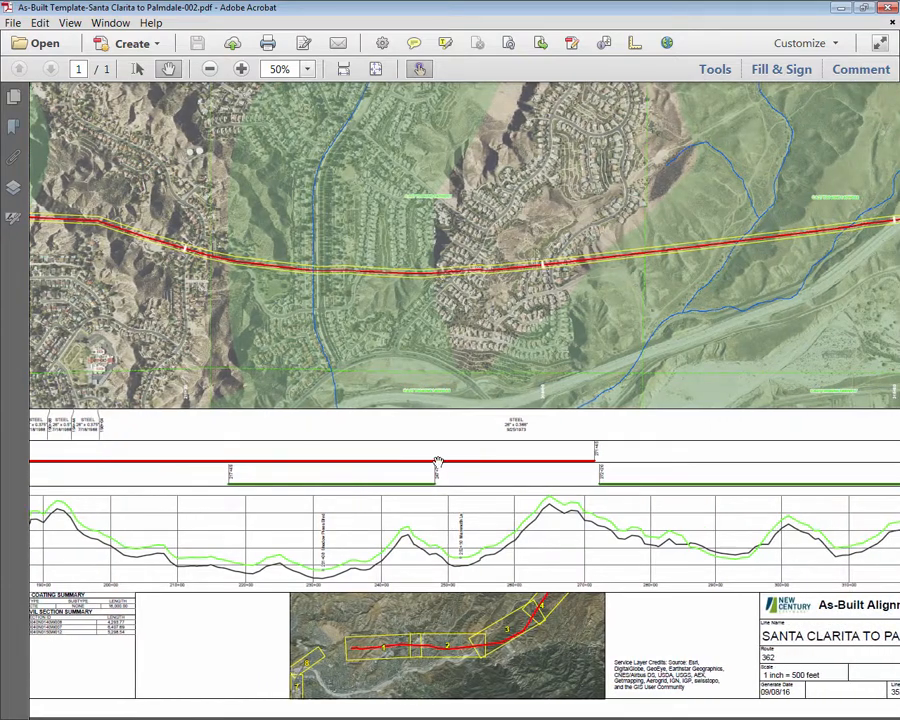
left_click_drag(533, 601, 515, 600)
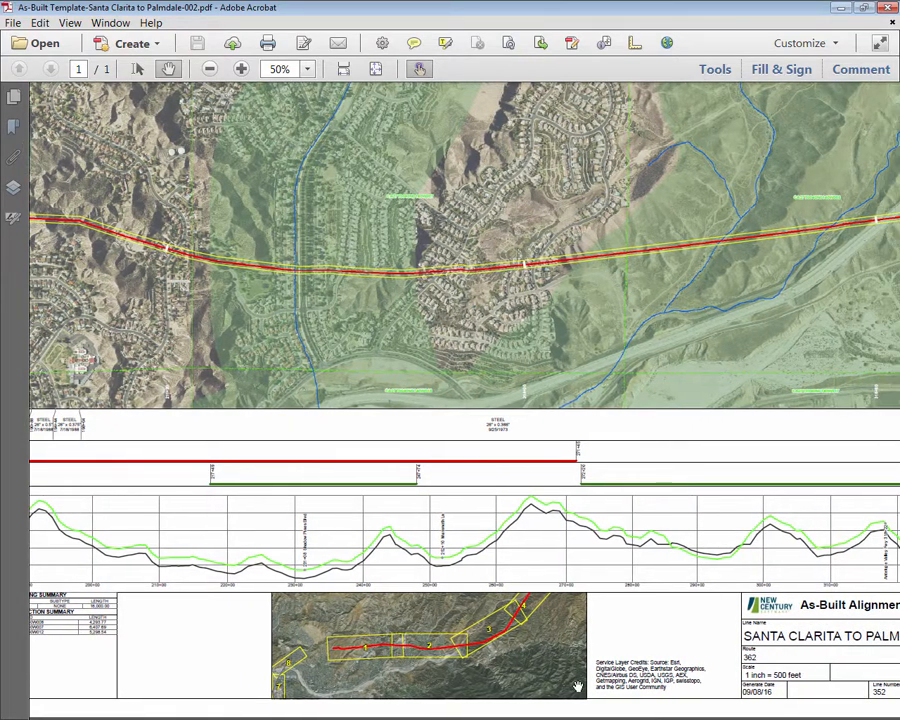
- Check the service layer credits beside the inset map and the Sheet Number entry in the title block
scroll(577, 685, "up", 2)
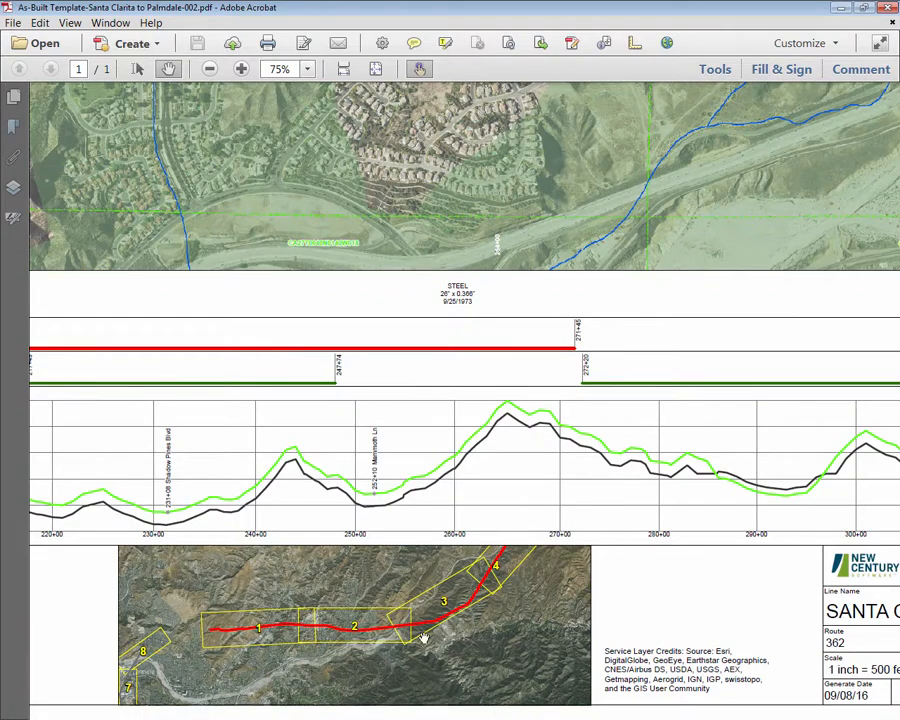
left_click_drag(785, 607, 431, 558)
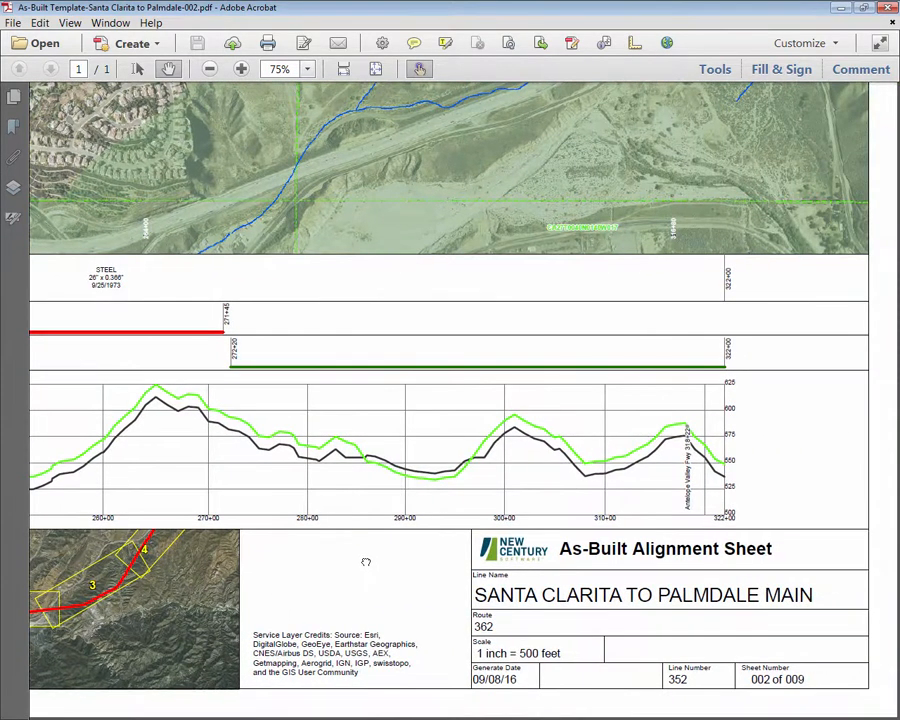
scroll(760, 672, "up", 2)
left_click_drag(796, 647, 649, 618)
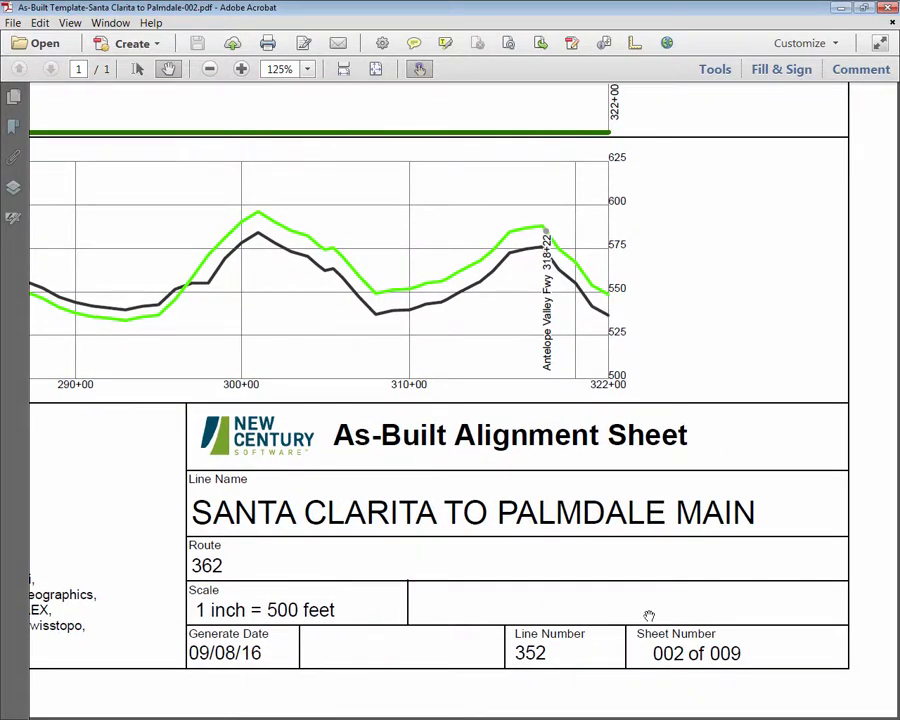
scroll(216, 342, "down", 2)
key("ctrl+0")
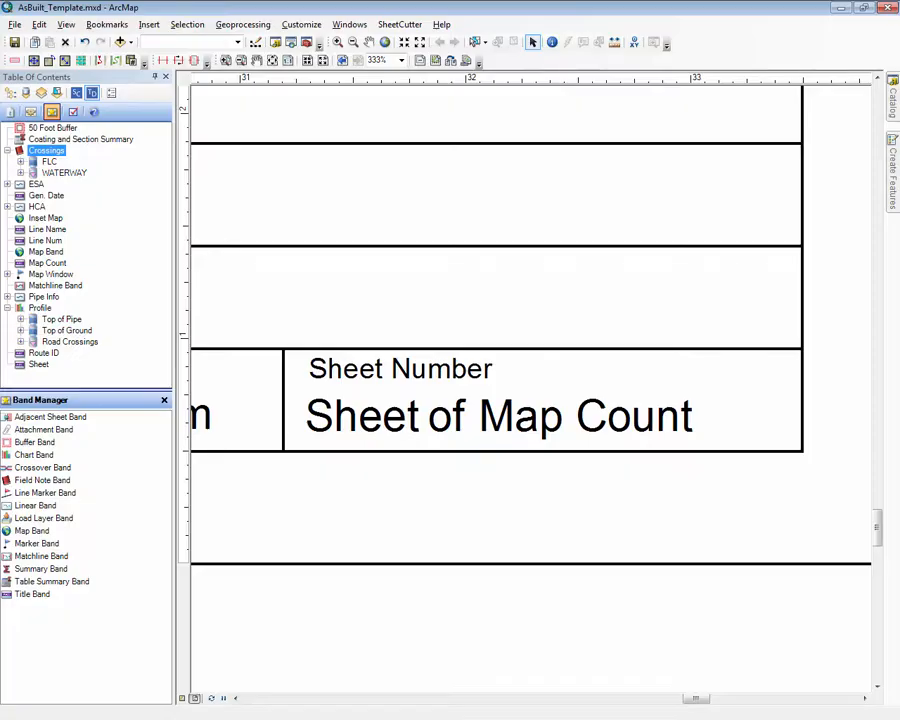
- Return to the SheetCutter workspace and select the Santa Clarita to Palmdale - 1 map window
left_click(272, 61)
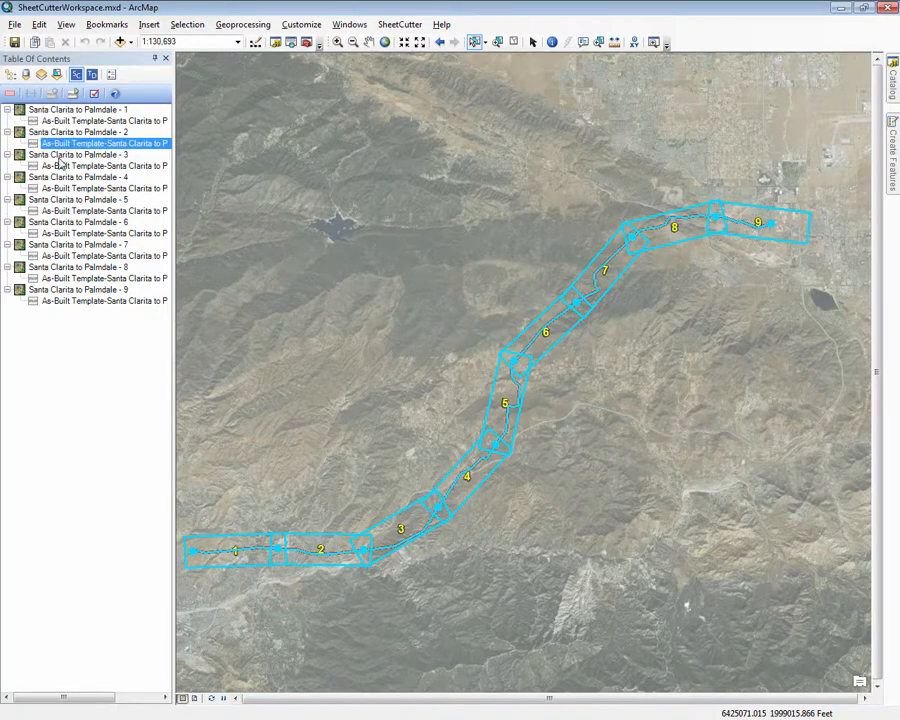
left_click(69, 110)
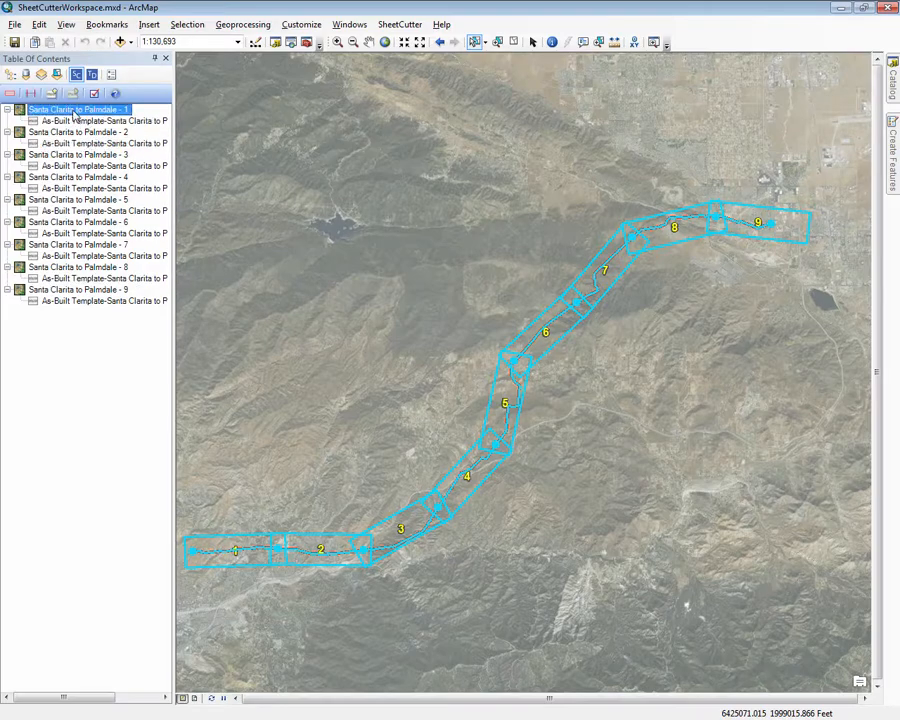